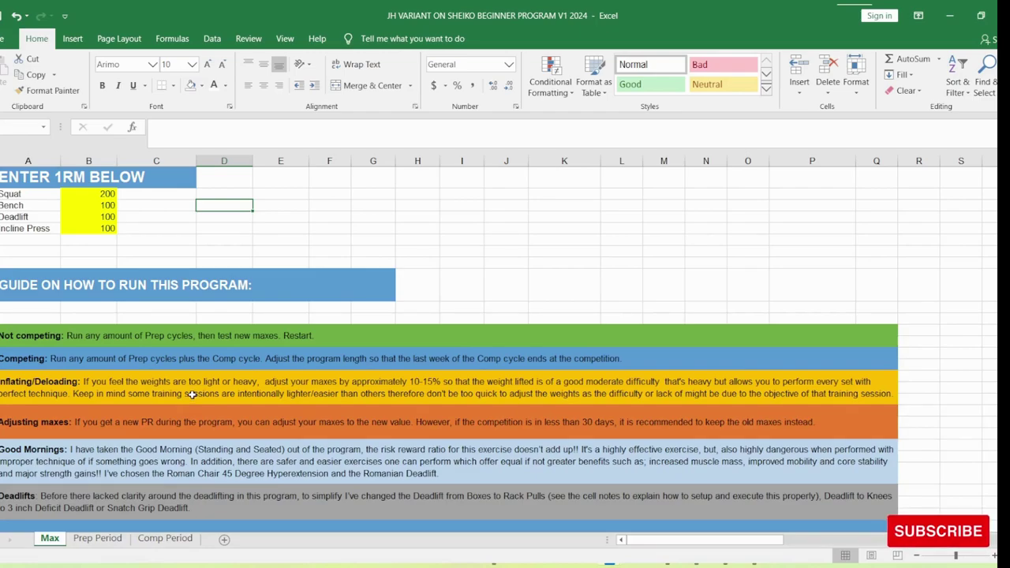
# - Read the Not competing and Competing notes in the guide on how to run the program on the Max sheet
pyautogui.scroll(1, 192, 394)
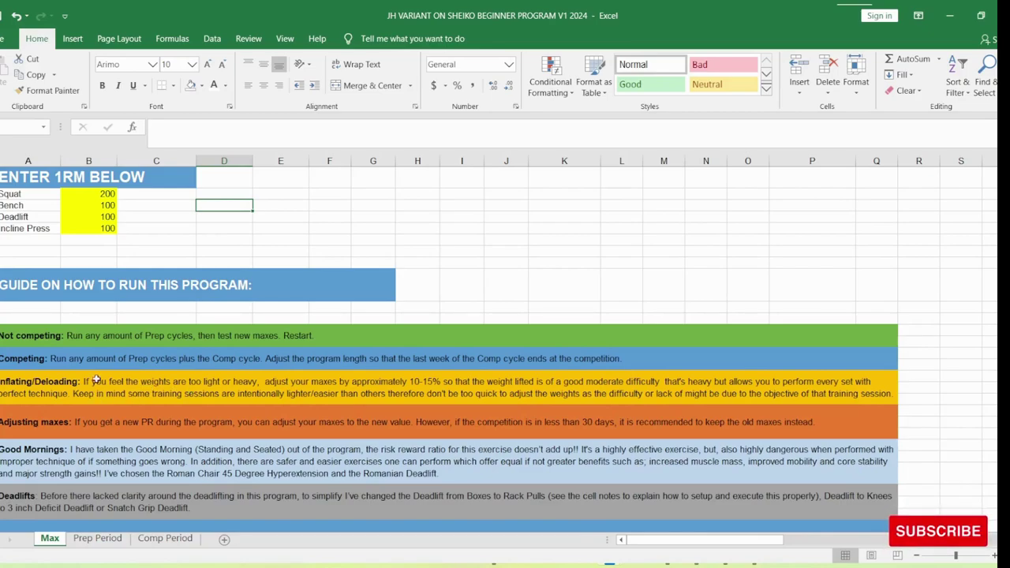
pyautogui.click(50, 387)
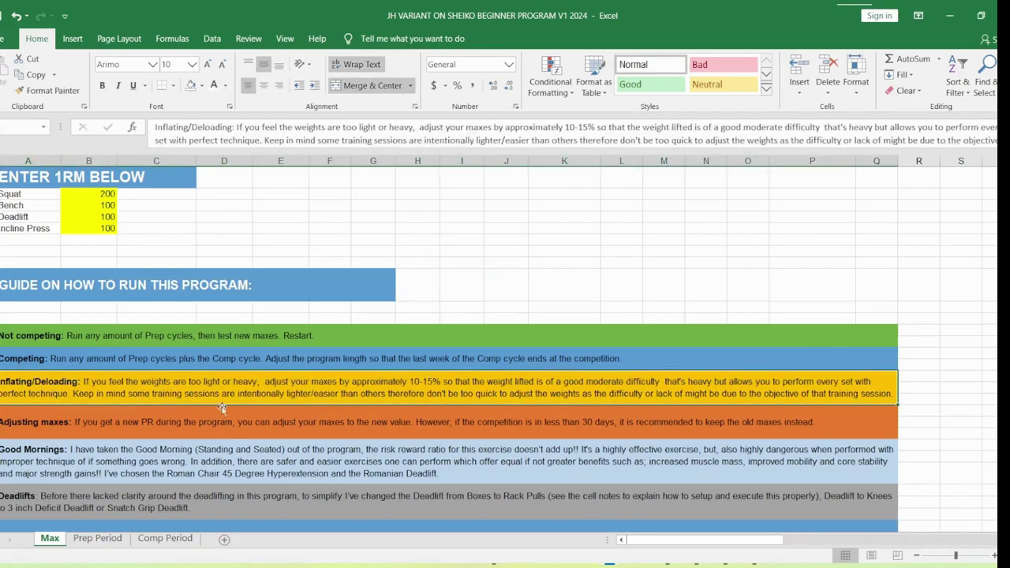
pyautogui.click(644, 263)
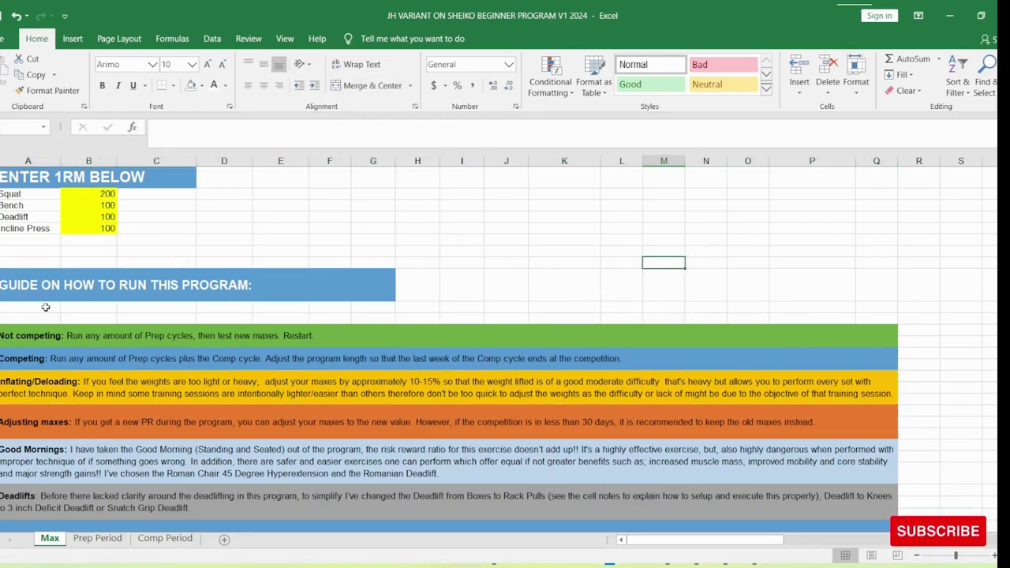
pyautogui.click(91, 274)
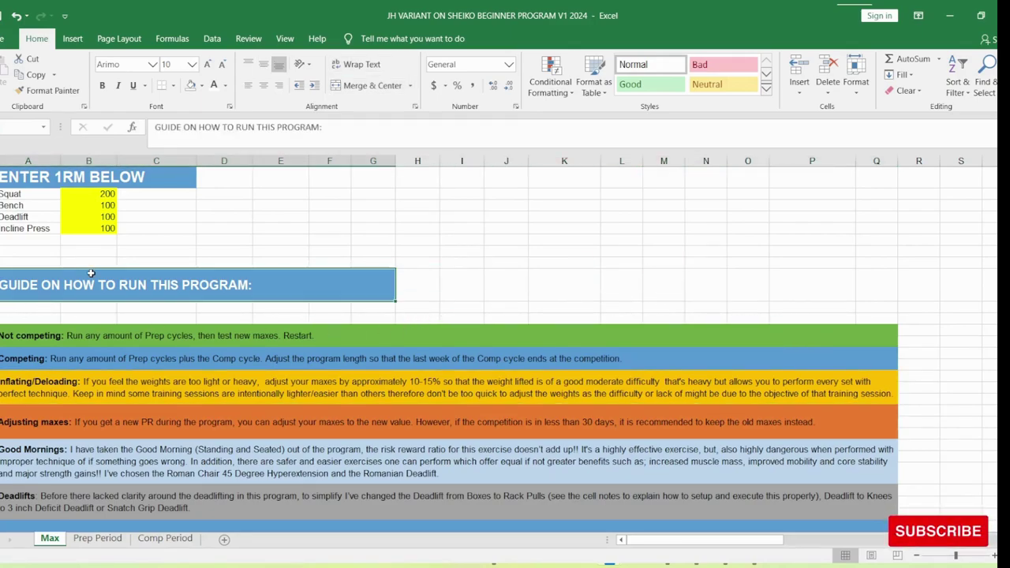
pyautogui.click(19, 339)
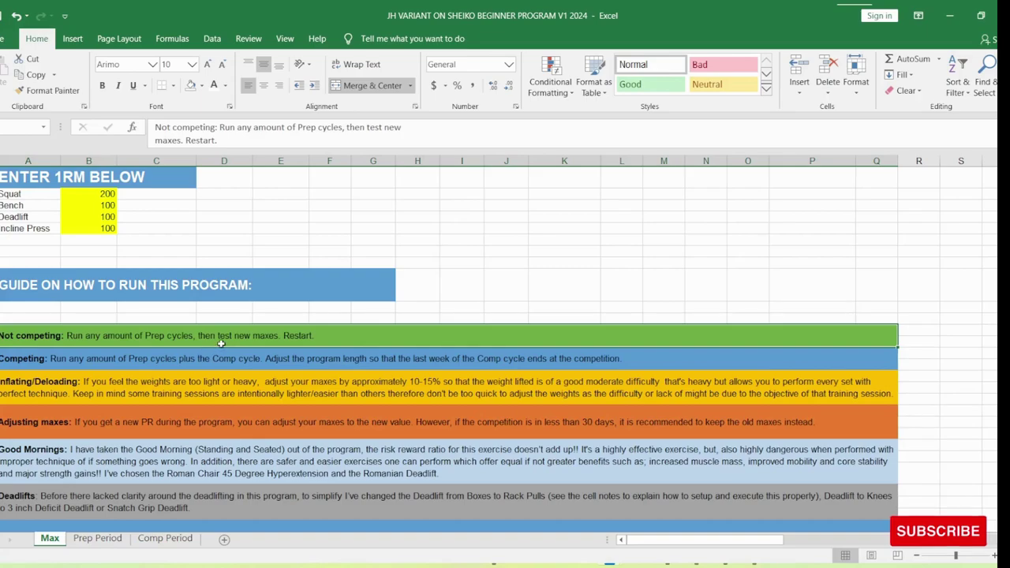
pyautogui.click(97, 540)
pyautogui.click(50, 542)
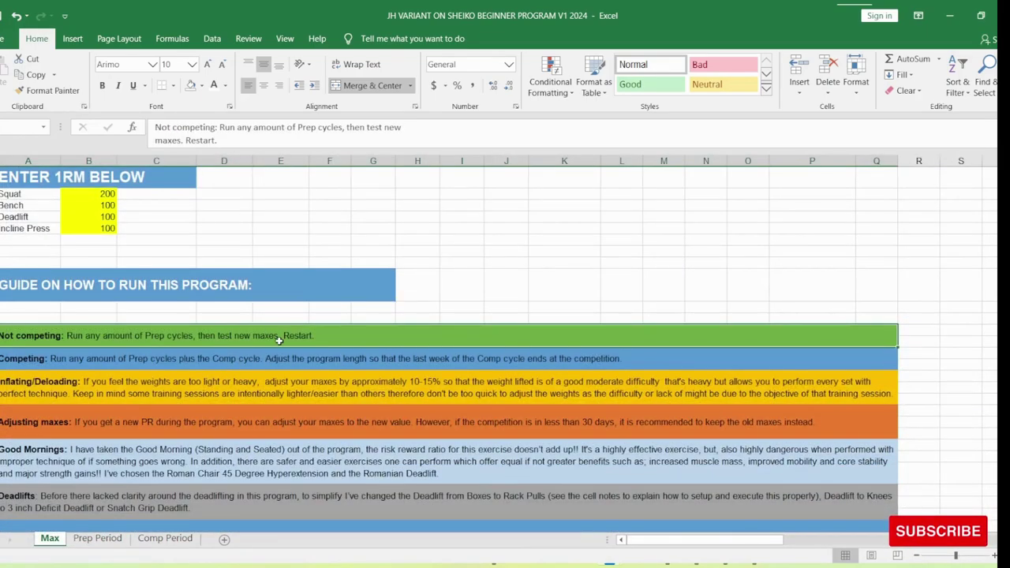
pyautogui.click(111, 364)
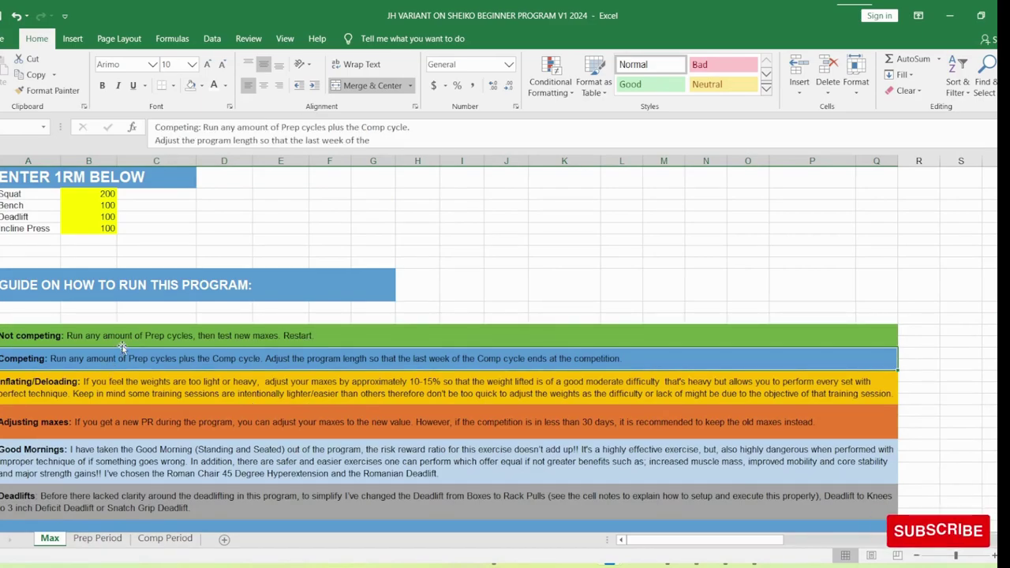
pyautogui.click(261, 338)
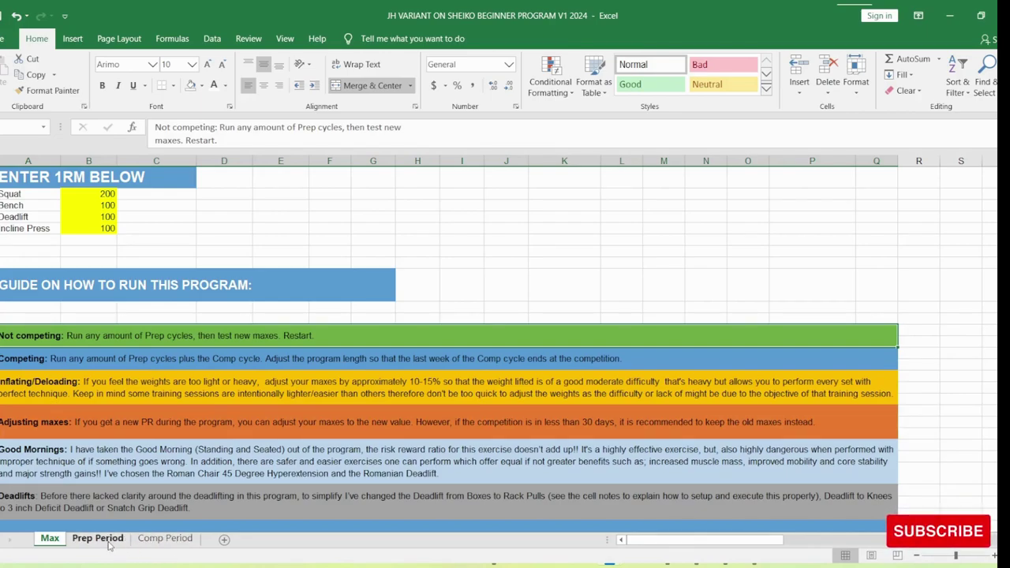
# - Examine Week 4 of the Comp Period sheet, including the competition days and the Day 7 new PR test section
pyautogui.click(165, 538)
pyautogui.hscroll(5, 560, 399)
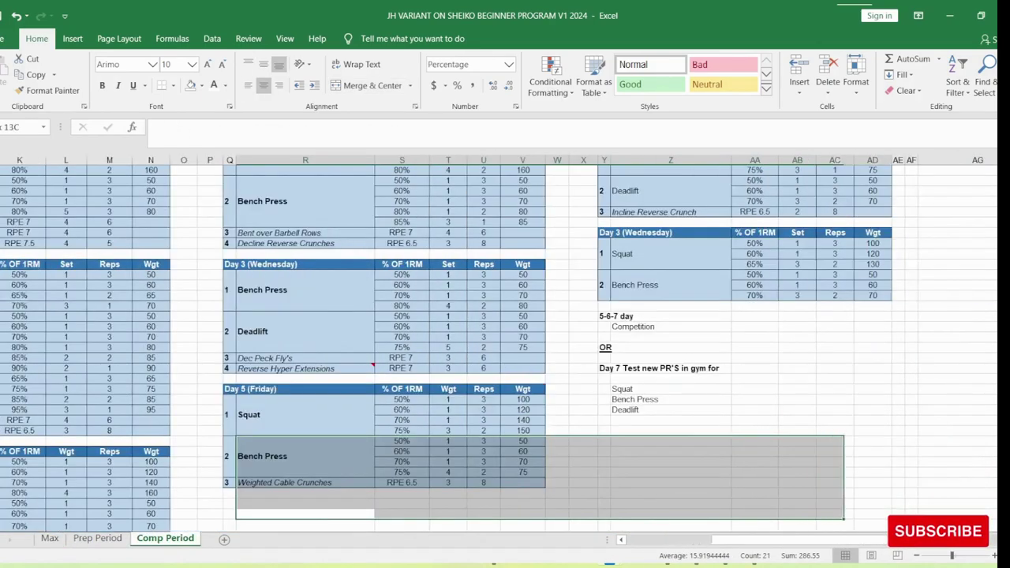
pyautogui.click(593, 372)
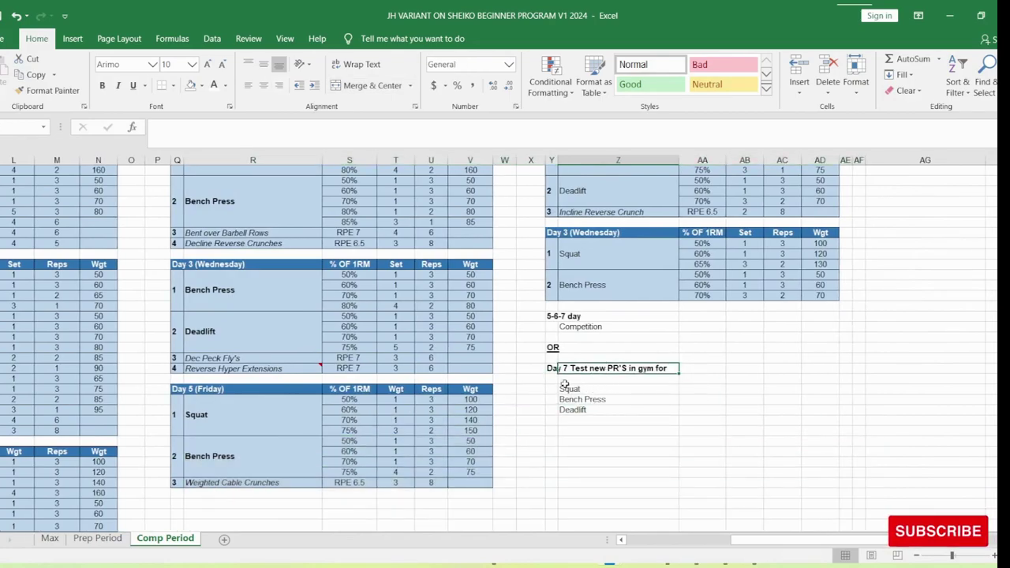
pyautogui.scroll(4, 554, 347)
pyautogui.scroll(-1, 512, 361)
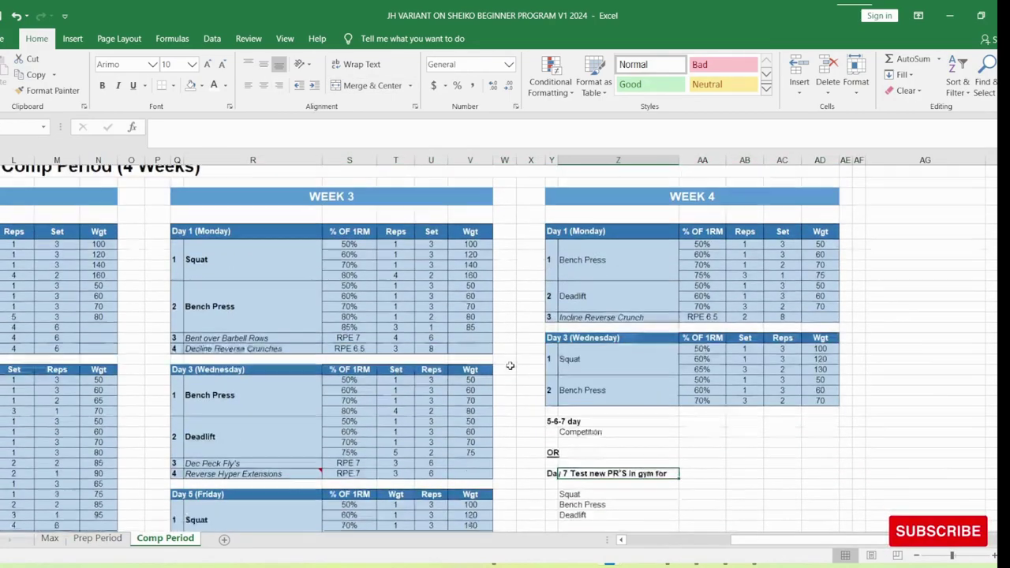
# - Return to the Max sheet and read the Inflating/Deloading note alongside the 1RM entries
pyautogui.click(85, 541)
pyautogui.click(50, 538)
pyautogui.scroll(-2, 67, 354)
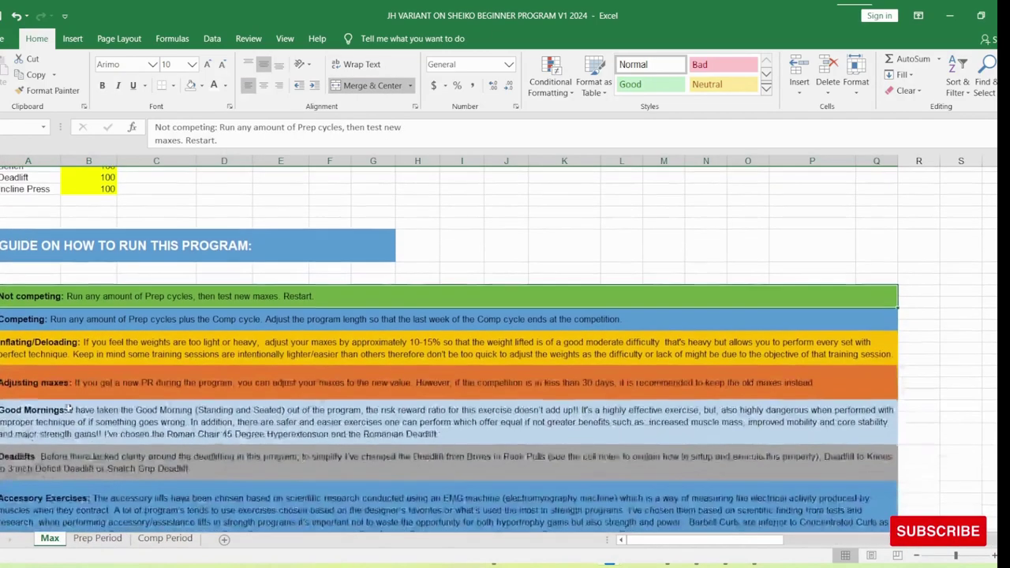
pyautogui.click(67, 354)
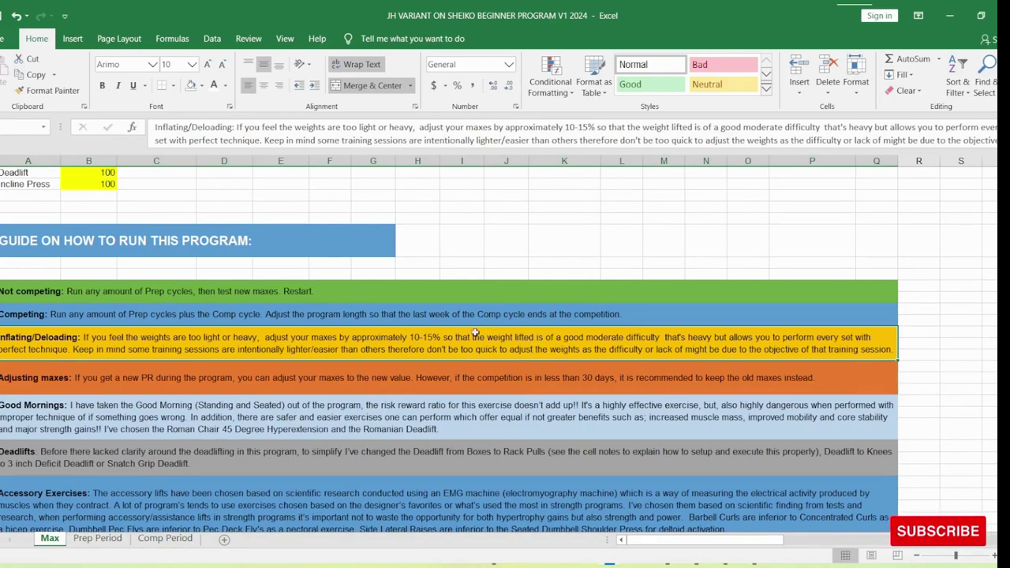
pyautogui.scroll(1, 36, 229)
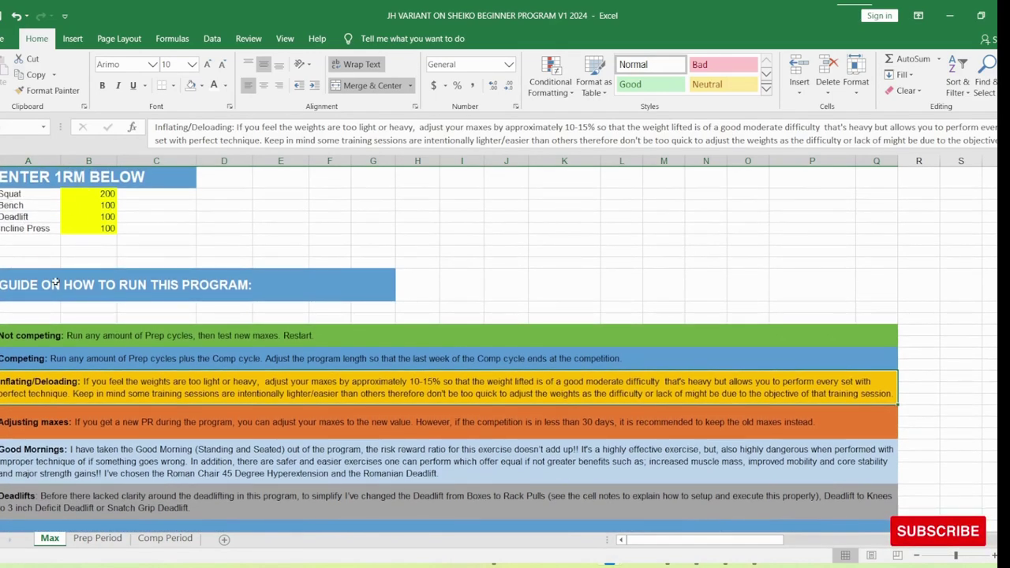
pyautogui.scroll(-1, 330, 366)
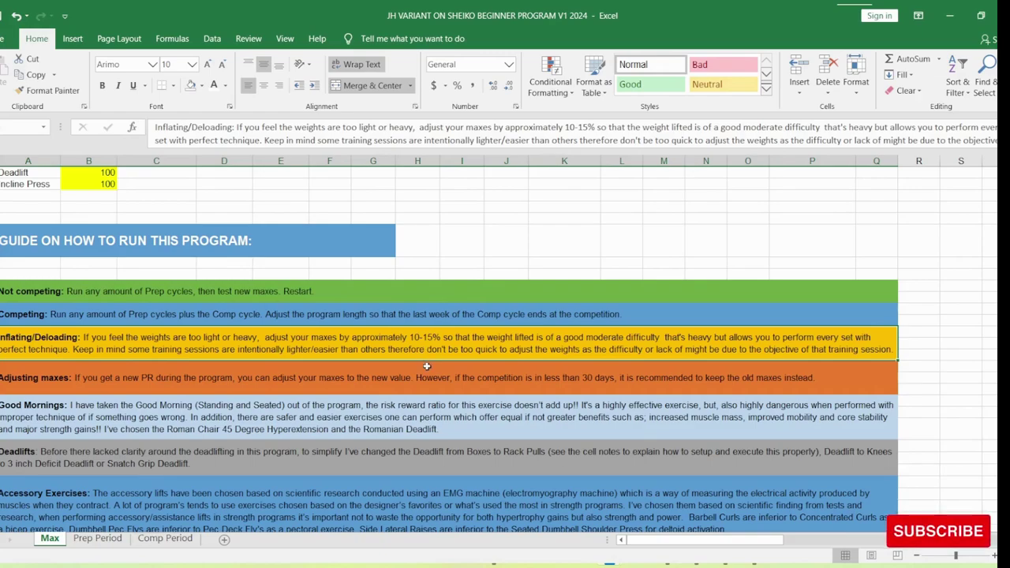
# - Read the Adjusting maxes and Good Mornings notes in the program guide
pyautogui.click(241, 373)
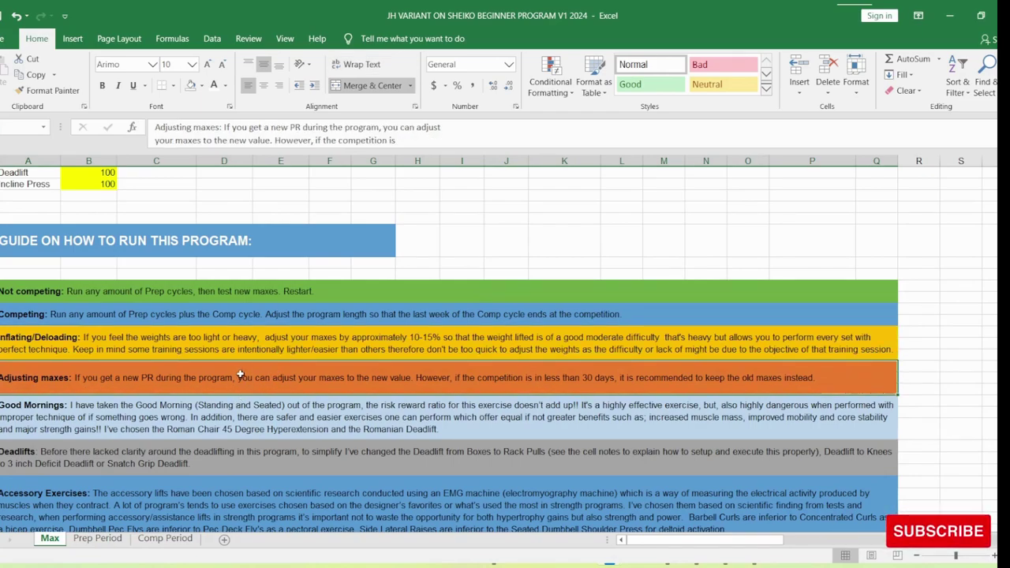
pyautogui.click(126, 416)
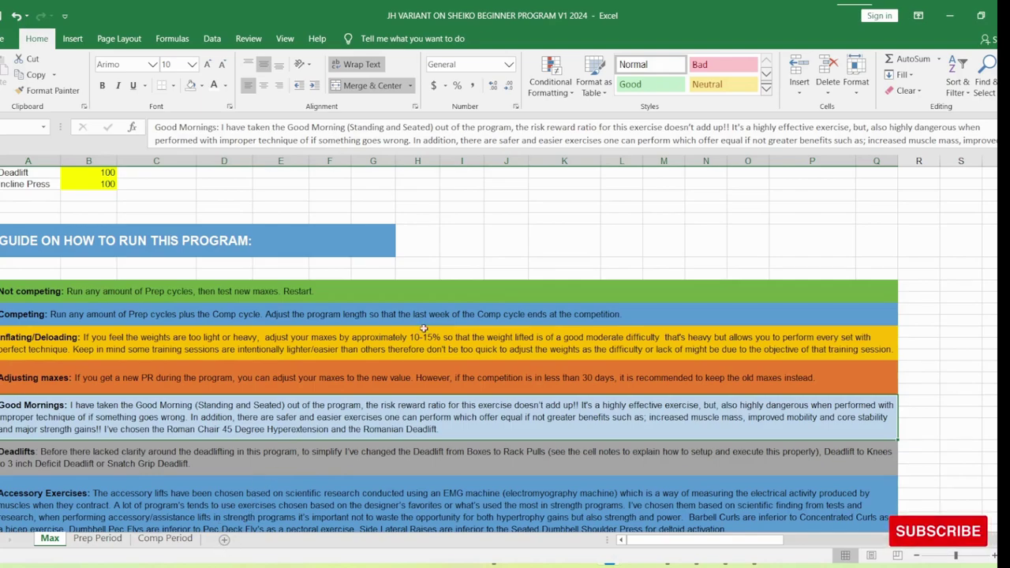
pyautogui.click(544, 261)
pyautogui.click(172, 419)
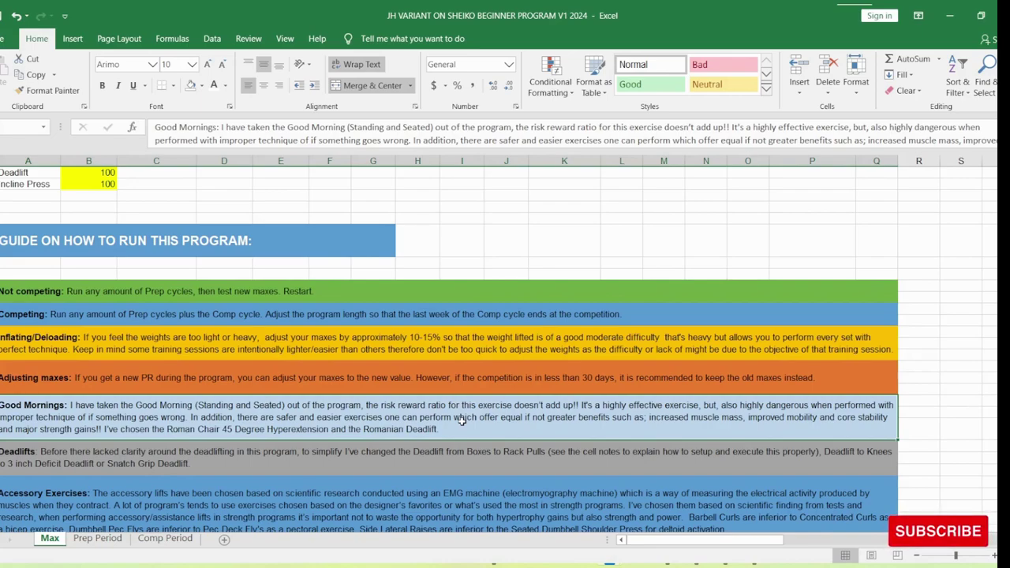
# - Read the Accessory Exercises note at the end of the program guide
pyautogui.scroll(-2, 463, 421)
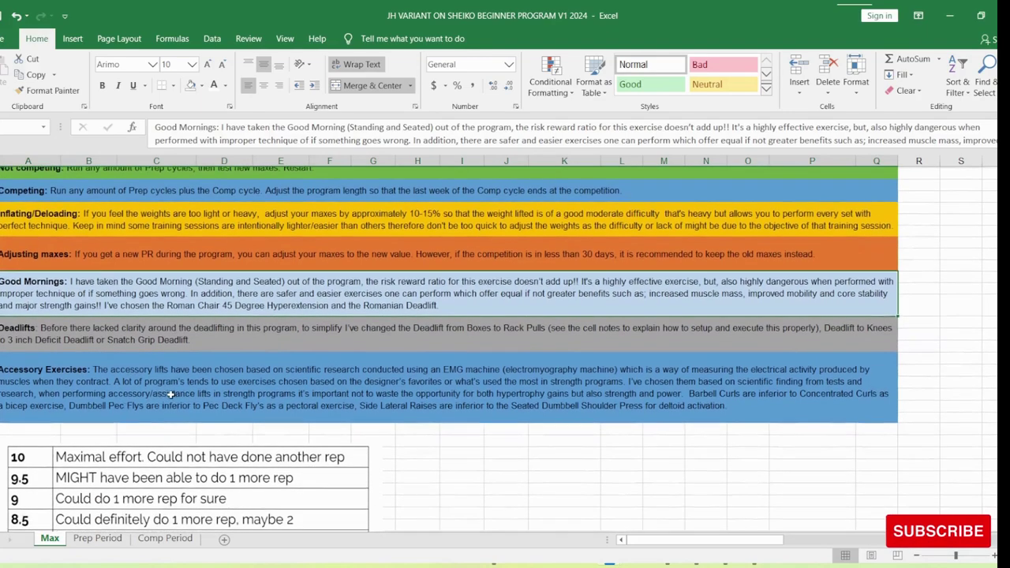
pyautogui.scroll(-1, 172, 378)
pyautogui.click(131, 384)
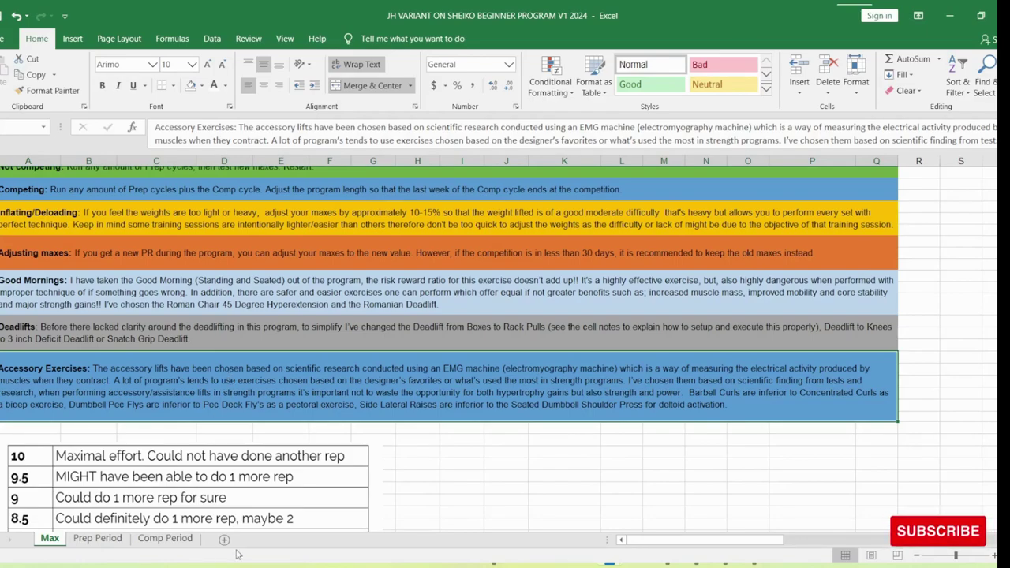
pyautogui.click(510, 467)
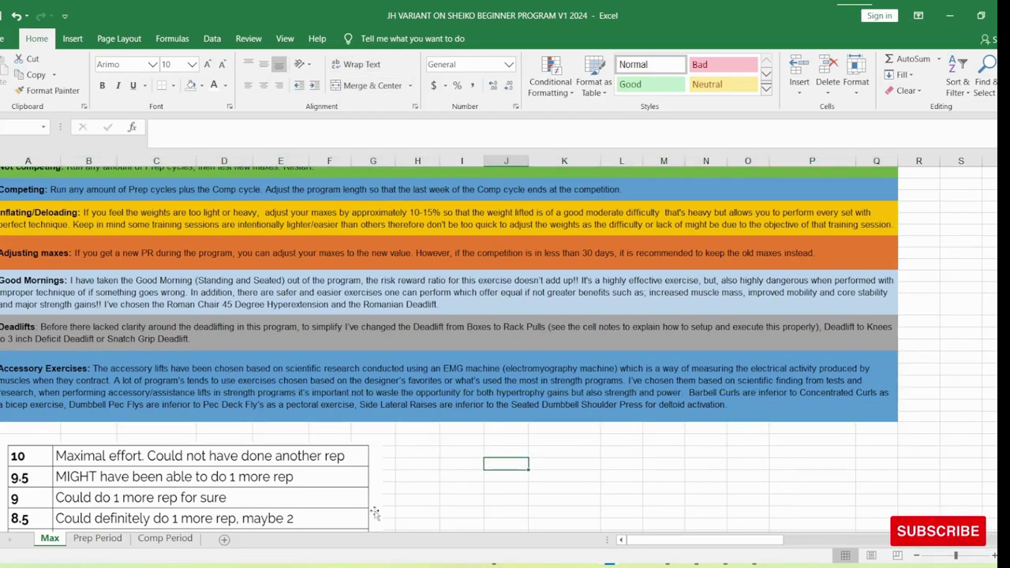
pyautogui.click(117, 394)
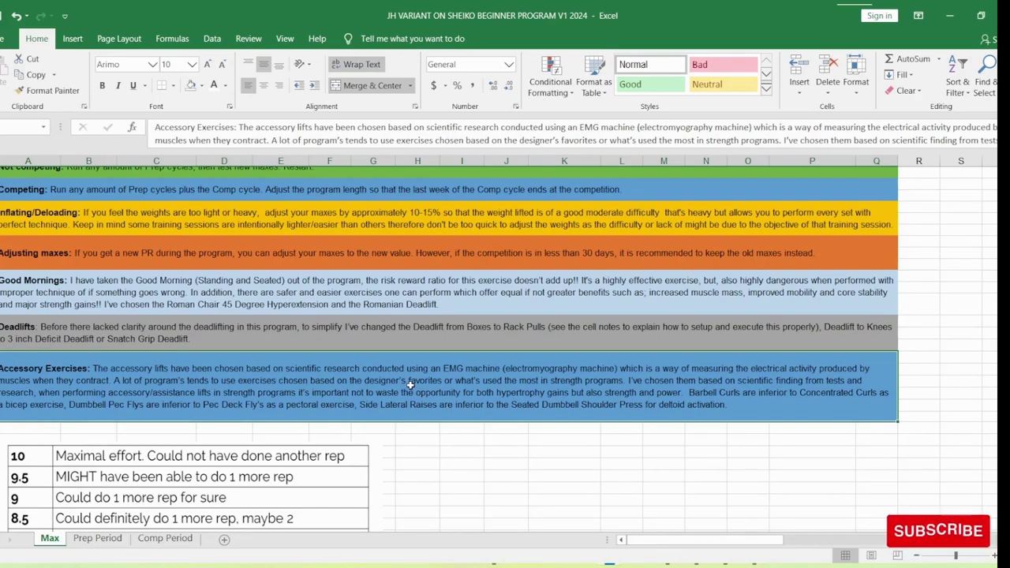
pyautogui.click(452, 436)
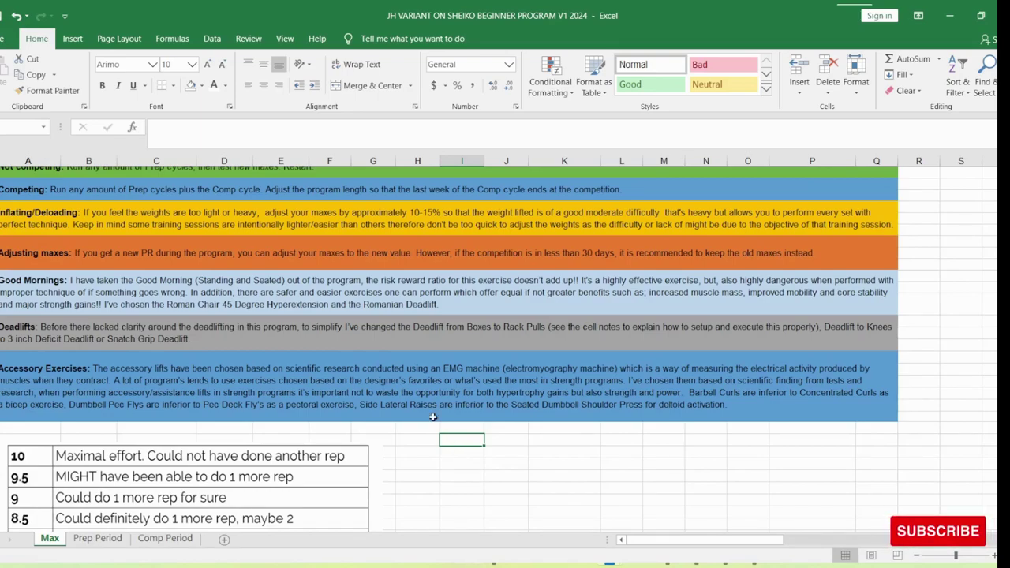
pyautogui.click(578, 466)
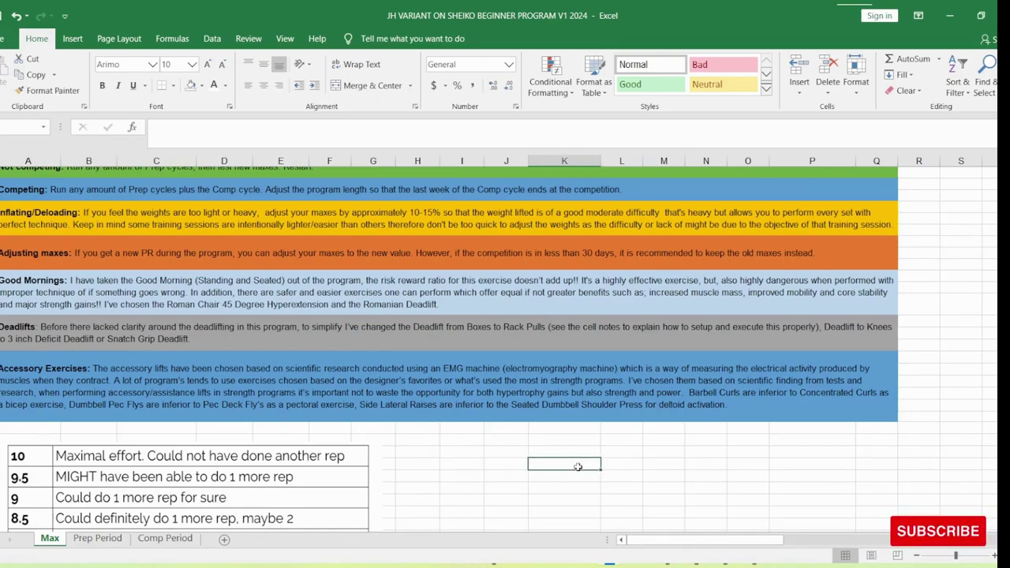
pyautogui.click(633, 465)
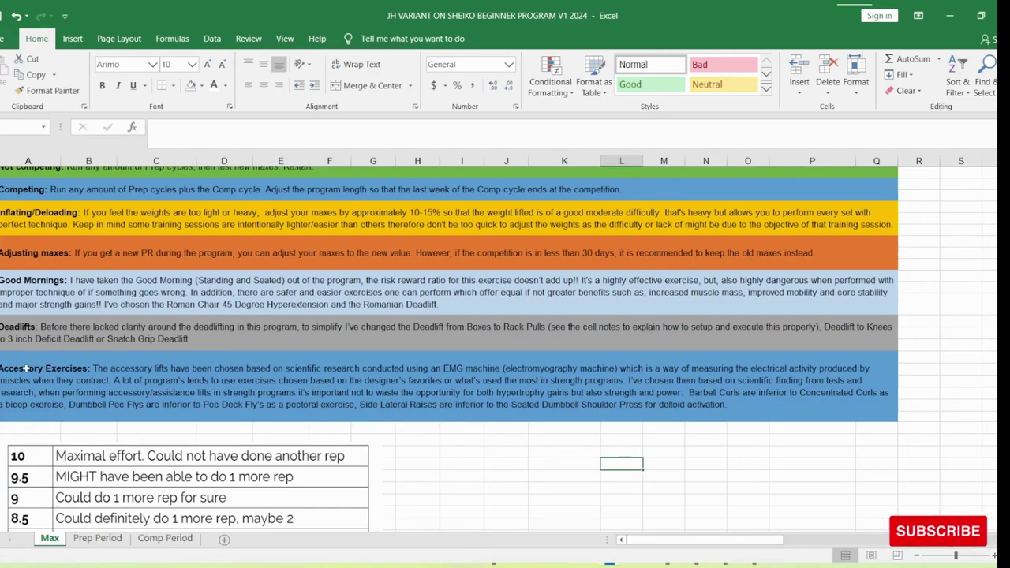
pyautogui.click(660, 469)
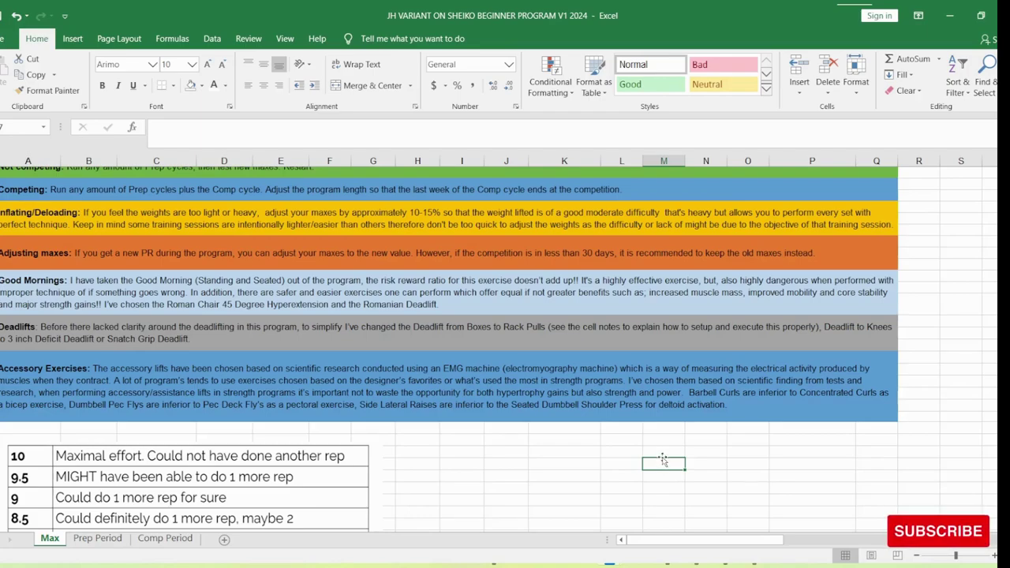
pyautogui.click(666, 453)
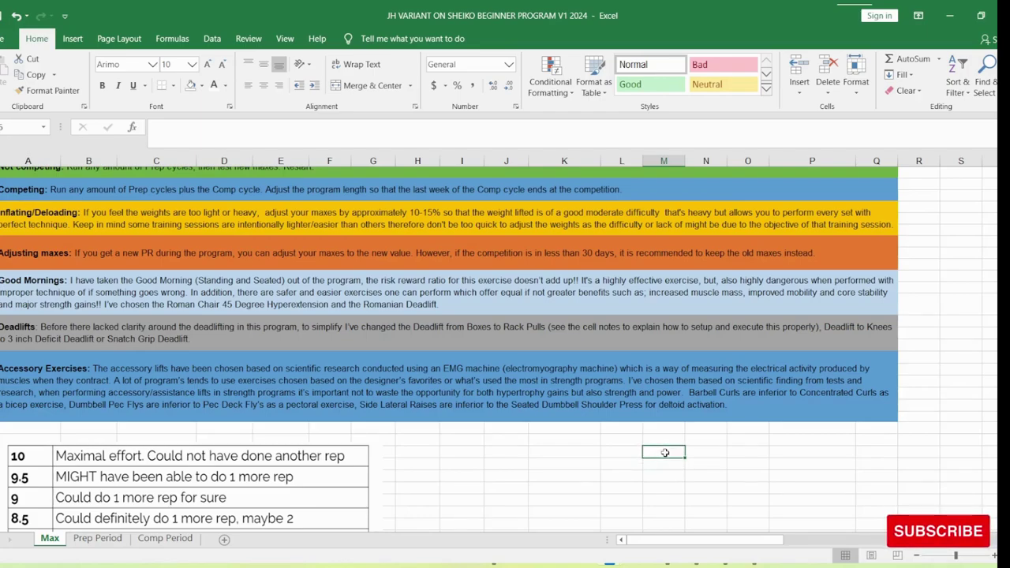
pyautogui.click(661, 466)
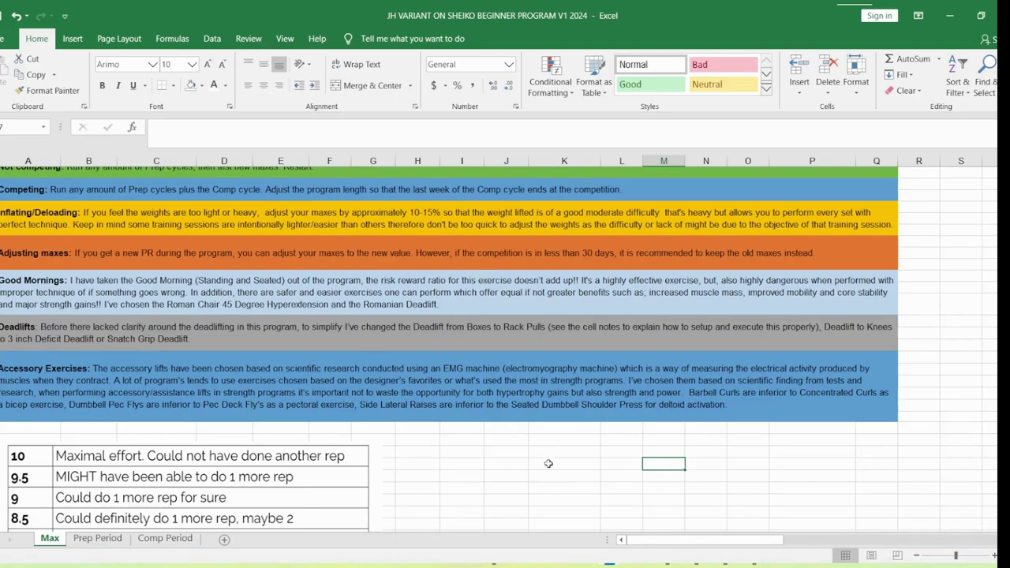
# - Examine the effort rating table below the guide and undo the accidental move of its picture
pyautogui.scroll(-5, 548, 464)
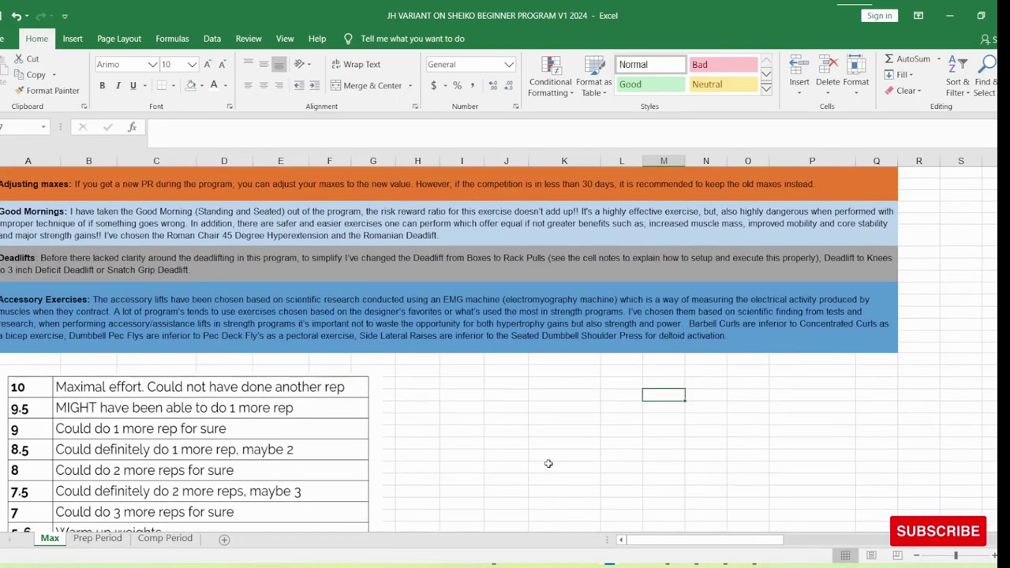
pyautogui.scroll(-1, 550, 461)
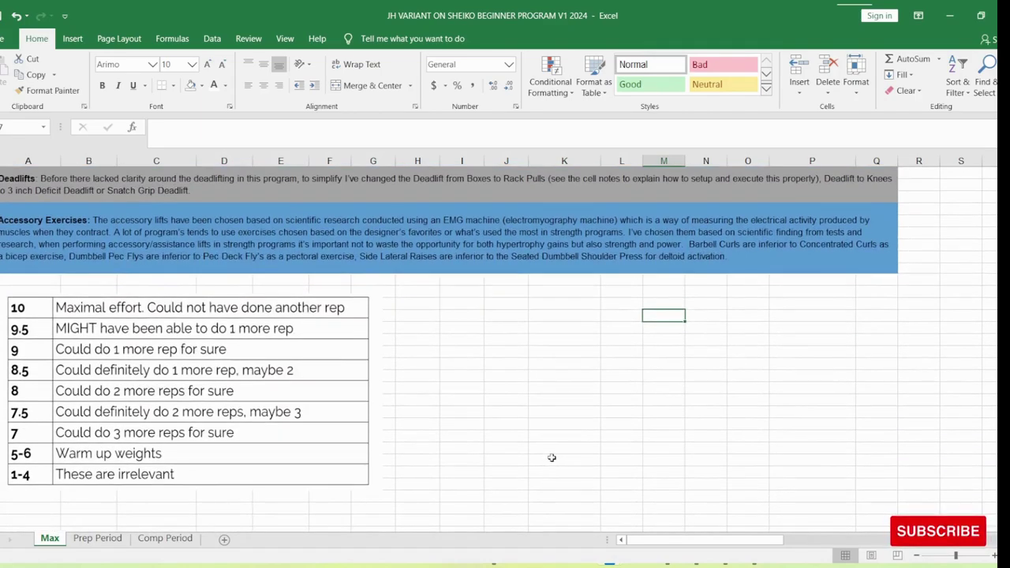
pyautogui.moveTo(272, 388); pyautogui.dragTo(274, 387)
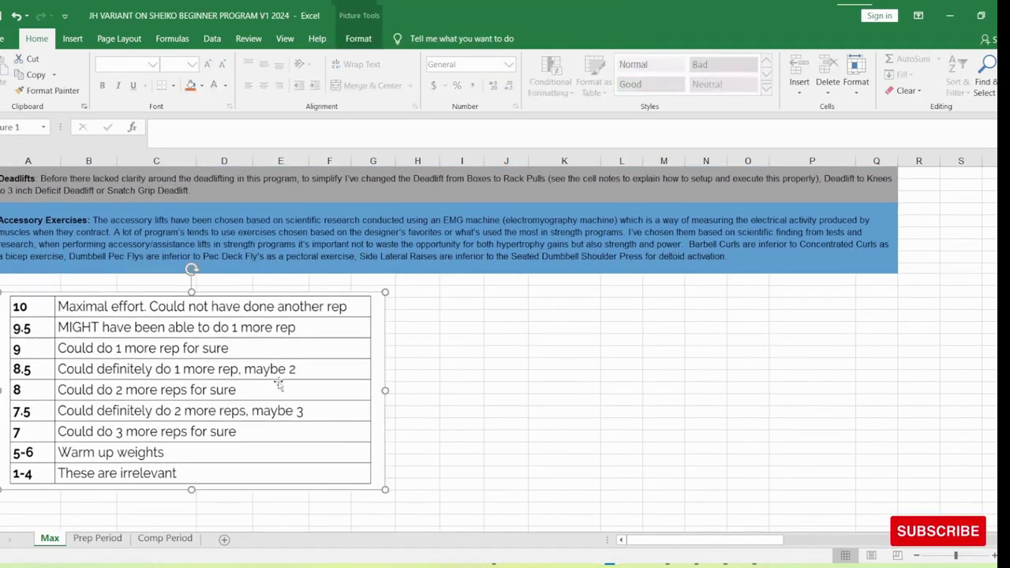
pyautogui.hotkey('ctrl', 'z')
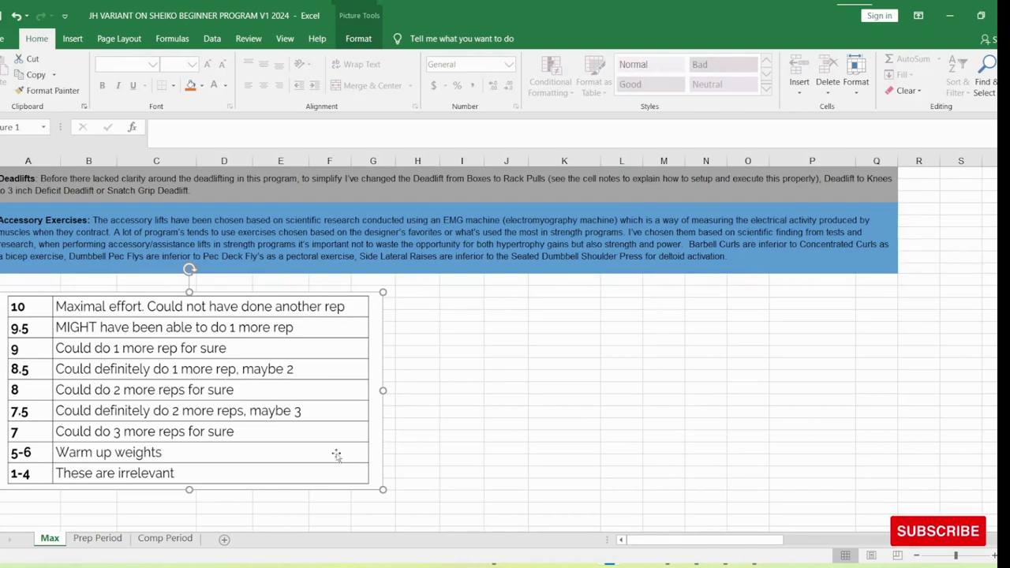
pyautogui.click(528, 377)
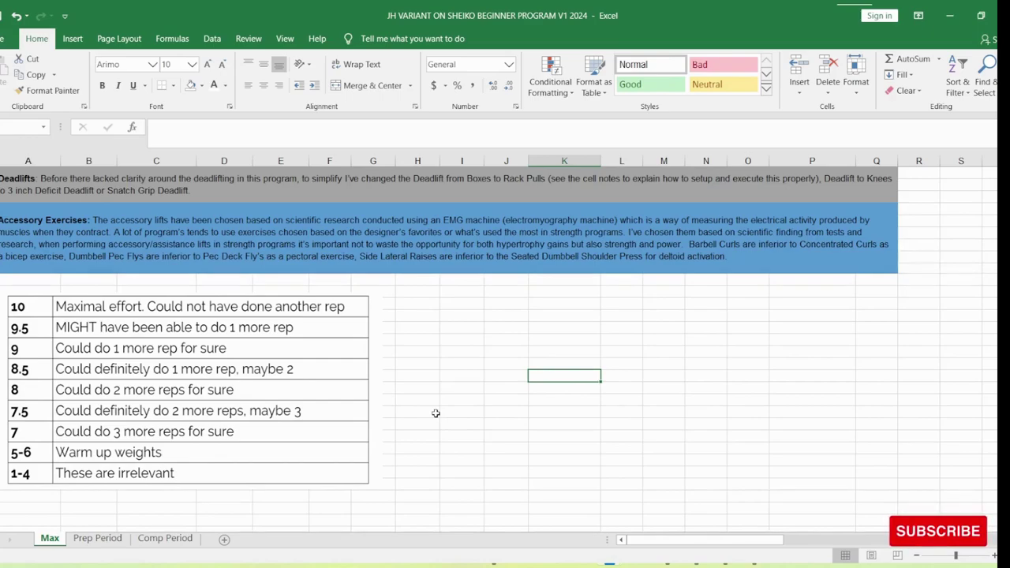
# - Add a blank worksheet after Comp Period and switch to the Prep Period sheet
pyautogui.click(224, 539)
pyautogui.moveTo(86, 541); pyautogui.dragTo(251, 542)
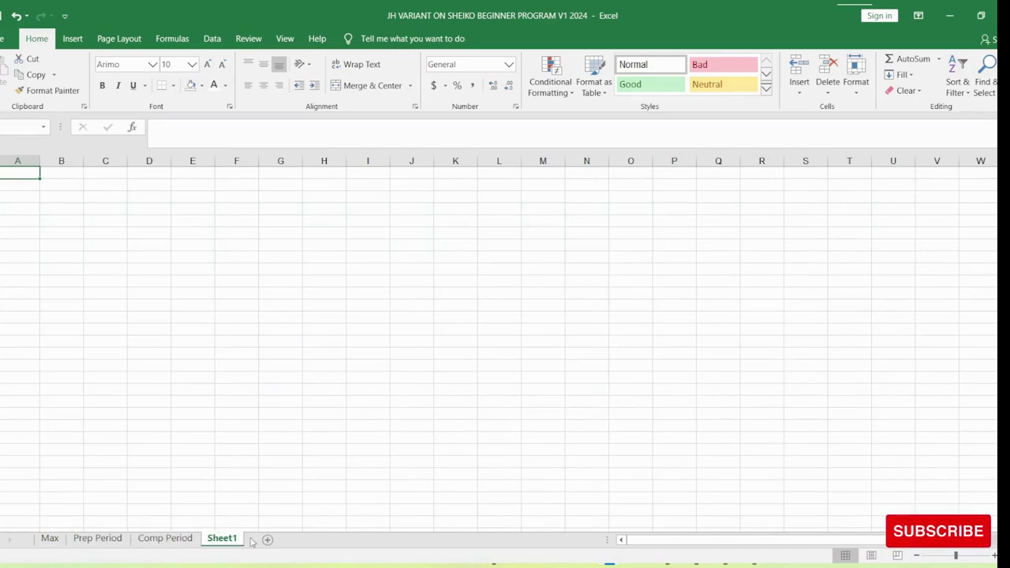
pyautogui.click(98, 538)
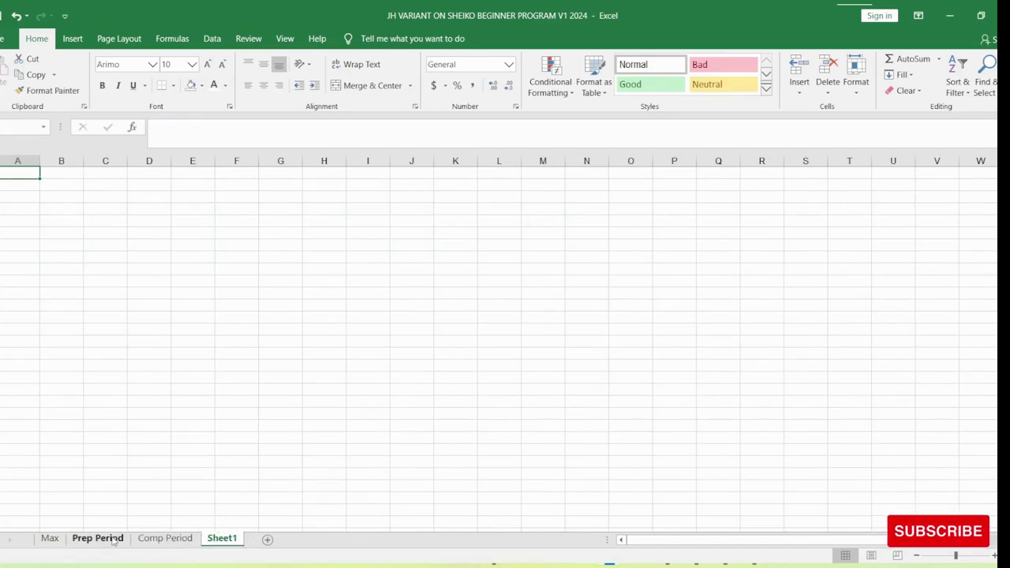
# - Return to the Max sheet and read the effort rating table from 8 down to 1-4
pyautogui.click(50, 539)
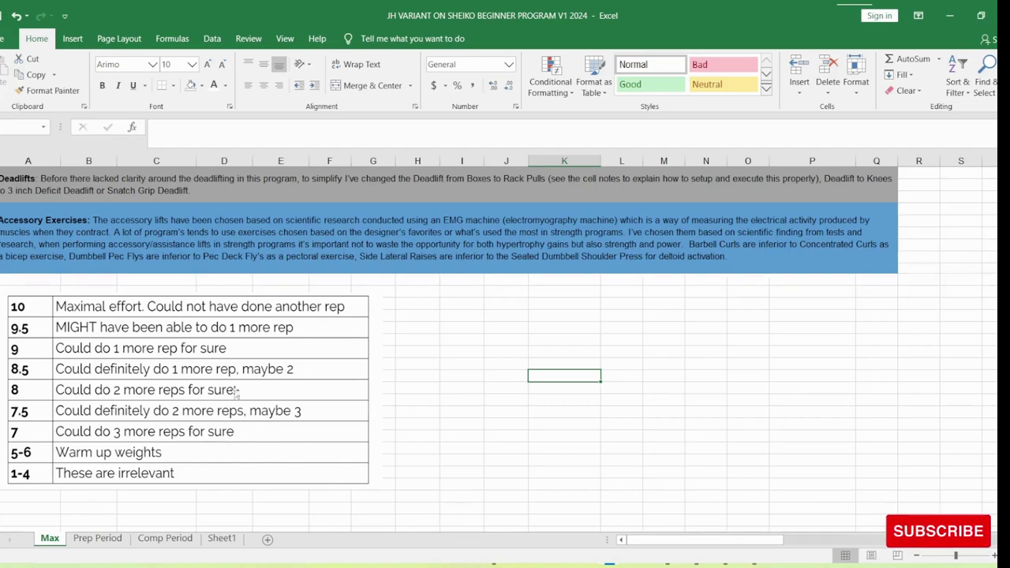
pyautogui.click(450, 416)
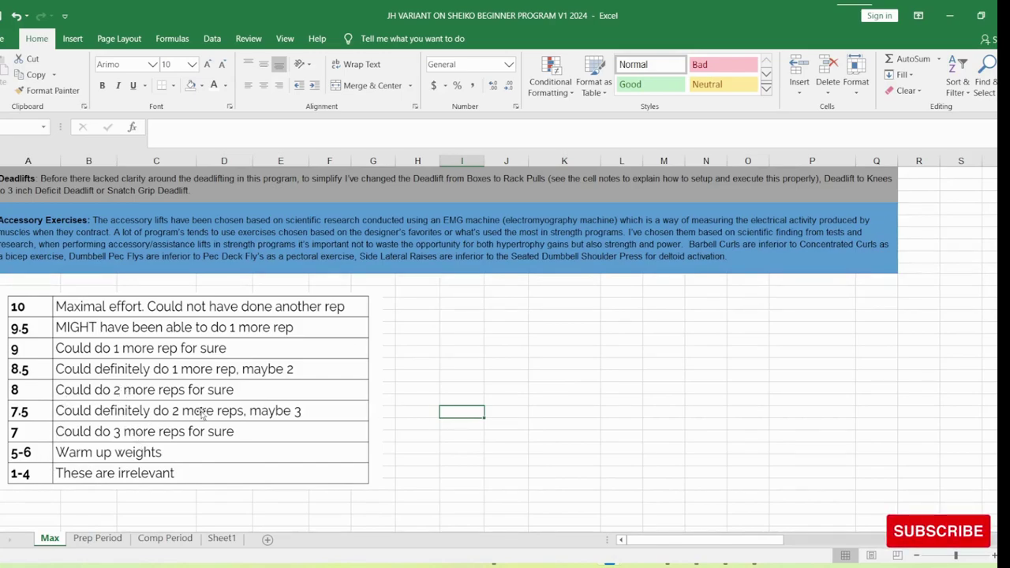
pyautogui.click(444, 400)
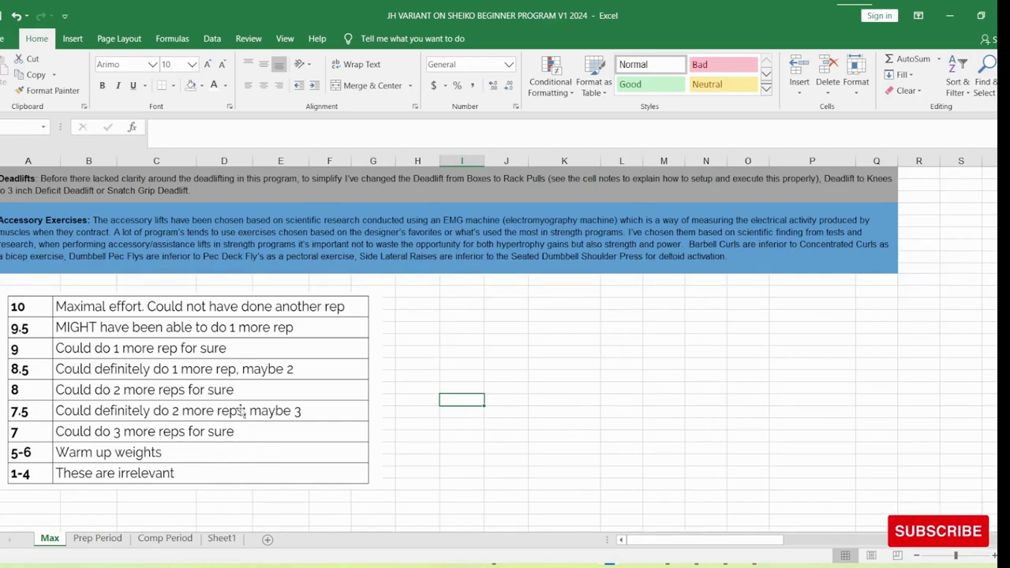
pyautogui.click(414, 401)
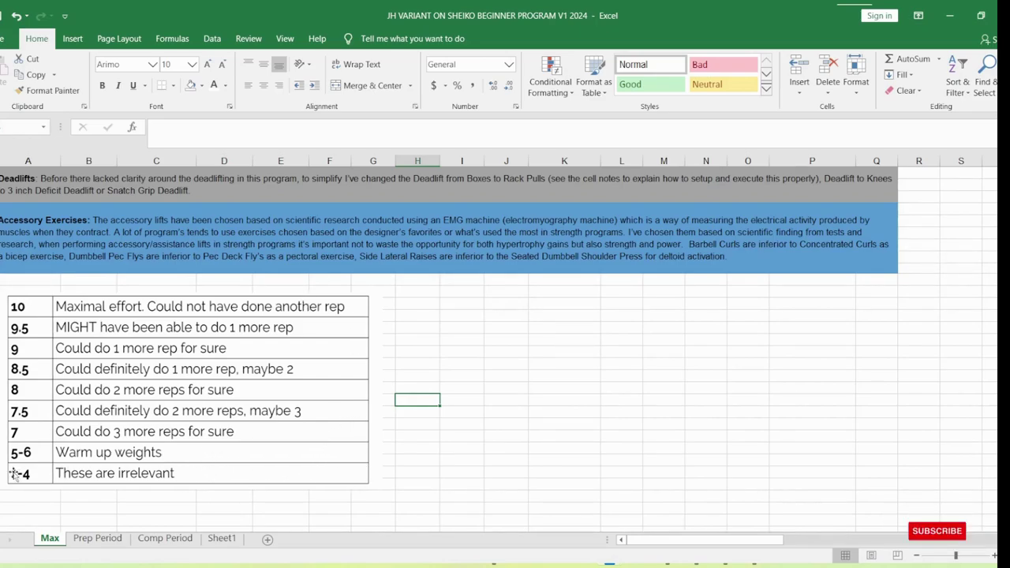
pyautogui.click(54, 505)
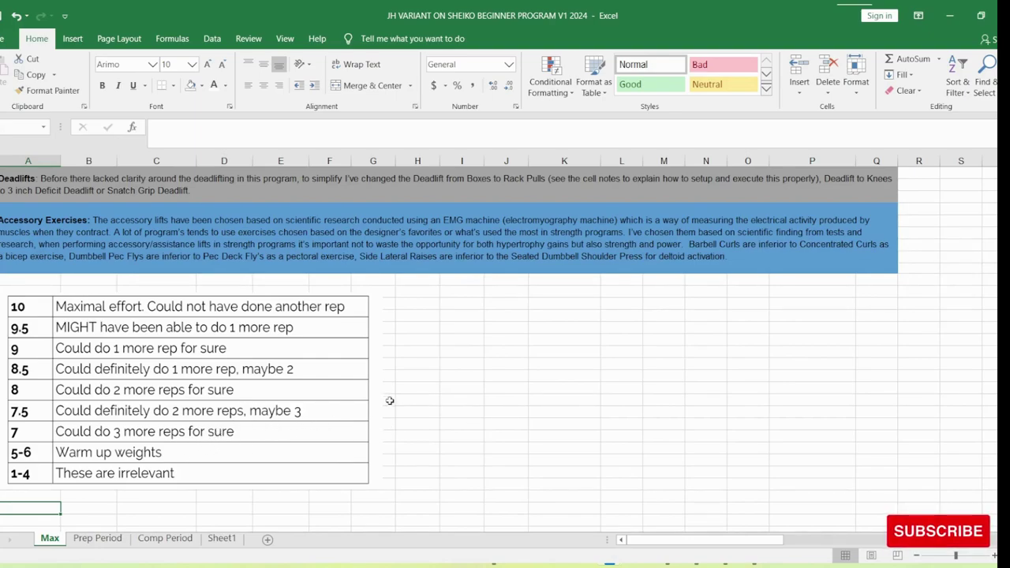
# - Nudge the effort rating table picture slightly upward below the Accessory Exercises note
pyautogui.scroll(1, 408, 460)
pyautogui.moveTo(255, 446)
pyautogui.mouseDown()
pyautogui.moveTo(271, 426)
pyautogui.moveTo(255, 450)
pyautogui.mouseUp()
pyautogui.scroll(-1, 474, 386)
pyautogui.click(502, 385)
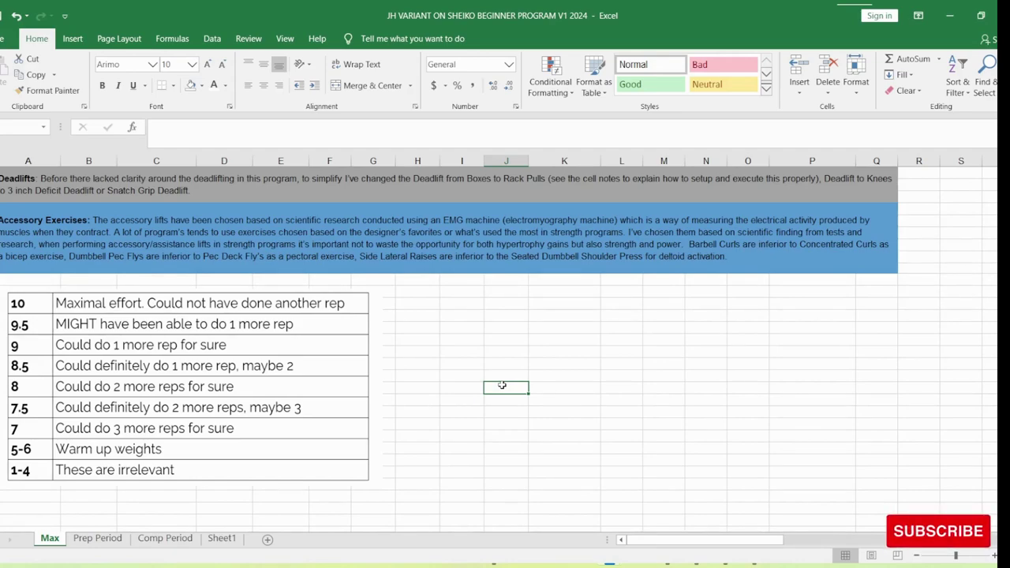
# - Reread the 7.5 to 5-6 ratings in the effort table, then return to the guide notes above it
pyautogui.click(472, 398)
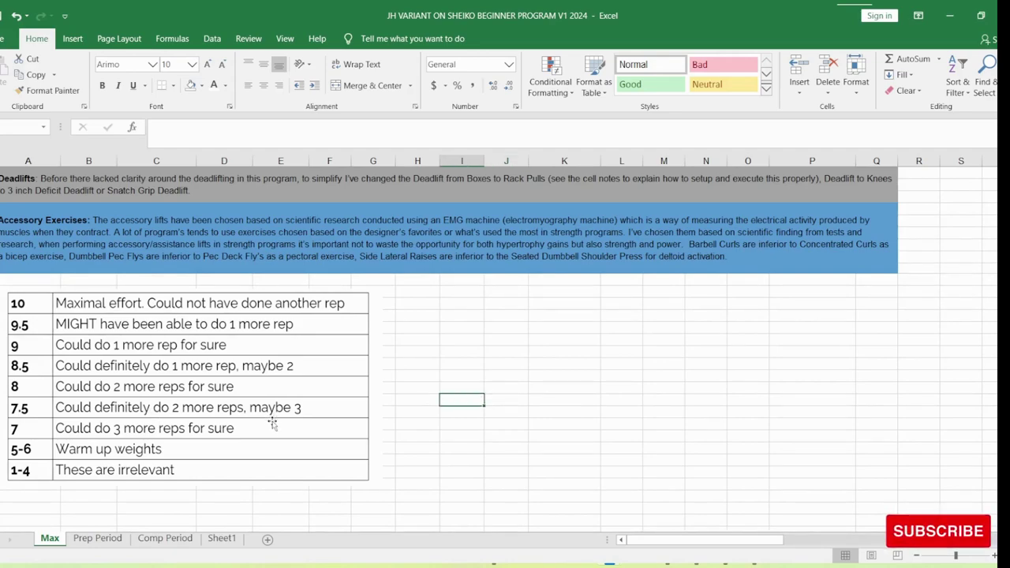
pyautogui.click(431, 411)
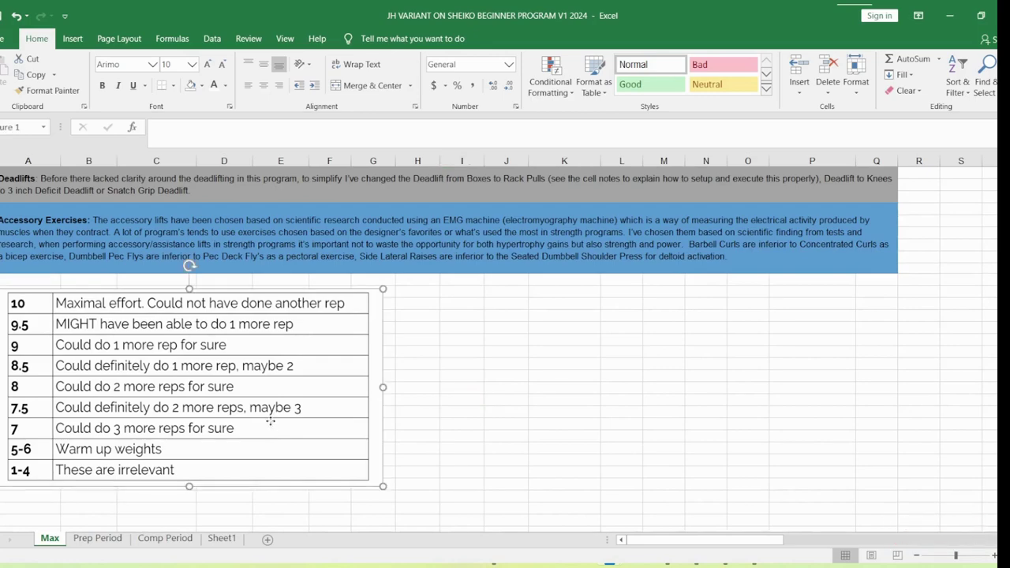
pyautogui.click(434, 399)
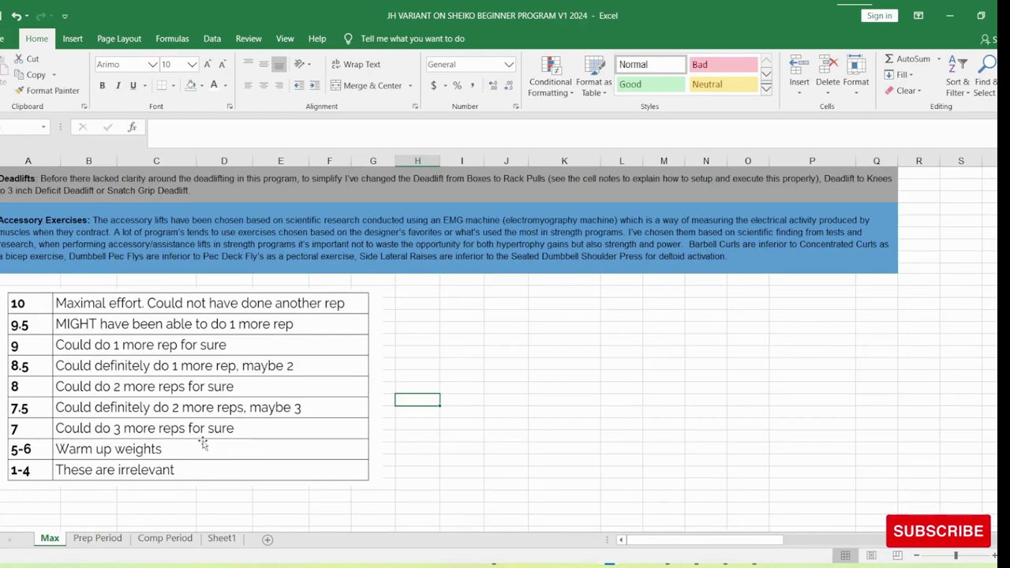
pyautogui.click(517, 461)
pyautogui.scroll(1, 515, 461)
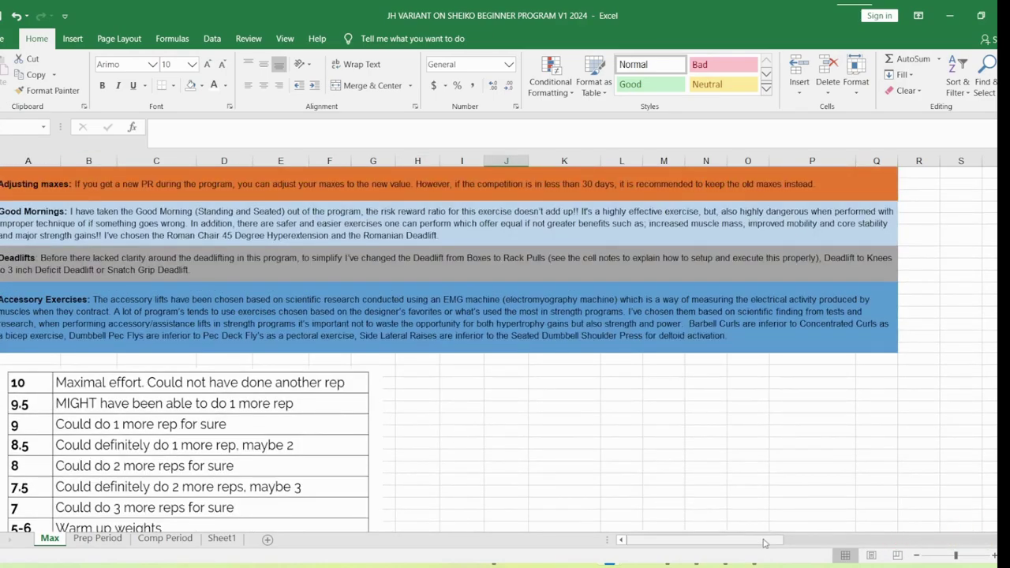
pyautogui.scroll(2, 713, 442)
pyautogui.scroll(1, 711, 437)
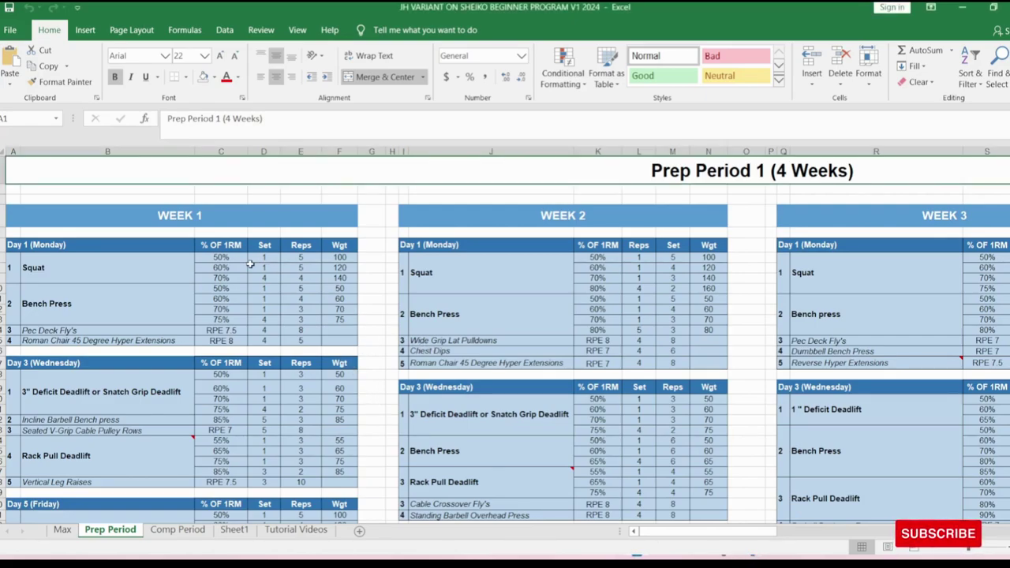
# - Compare the Day 1 Squat percentages, sets, reps and weights of Week 1 and Week 2 on the Prep Period sheet
pyautogui.scroll(-1, 251, 265)
pyautogui.scroll(1, 190, 226)
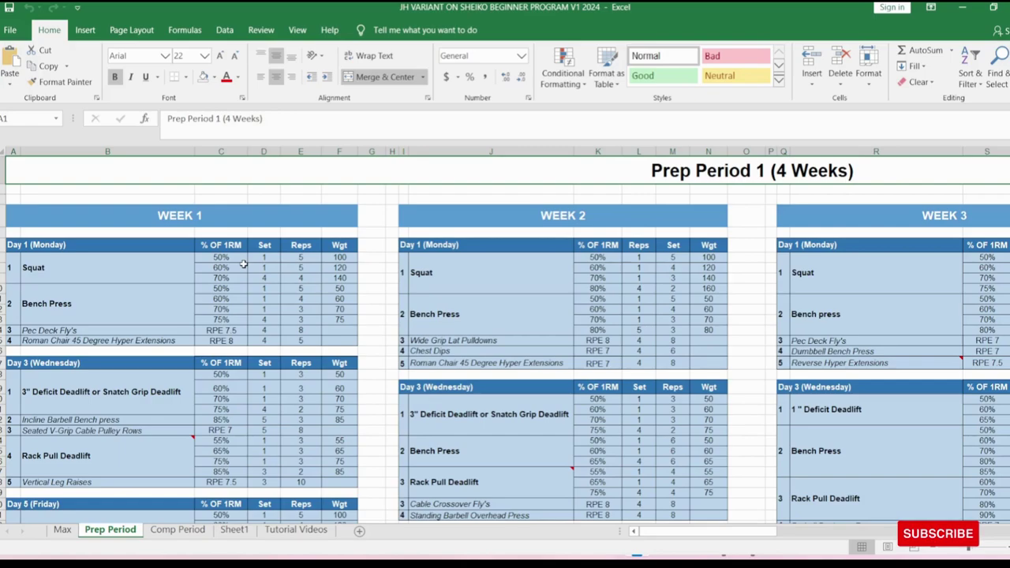
pyautogui.moveTo(580, 257); pyautogui.dragTo(709, 276)
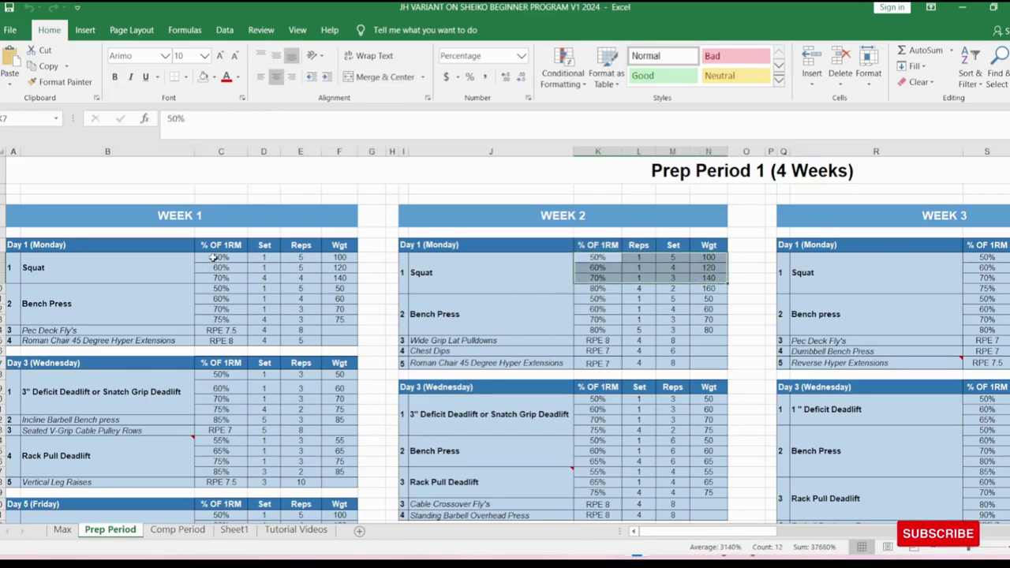
pyautogui.moveTo(211, 259); pyautogui.dragTo(345, 268)
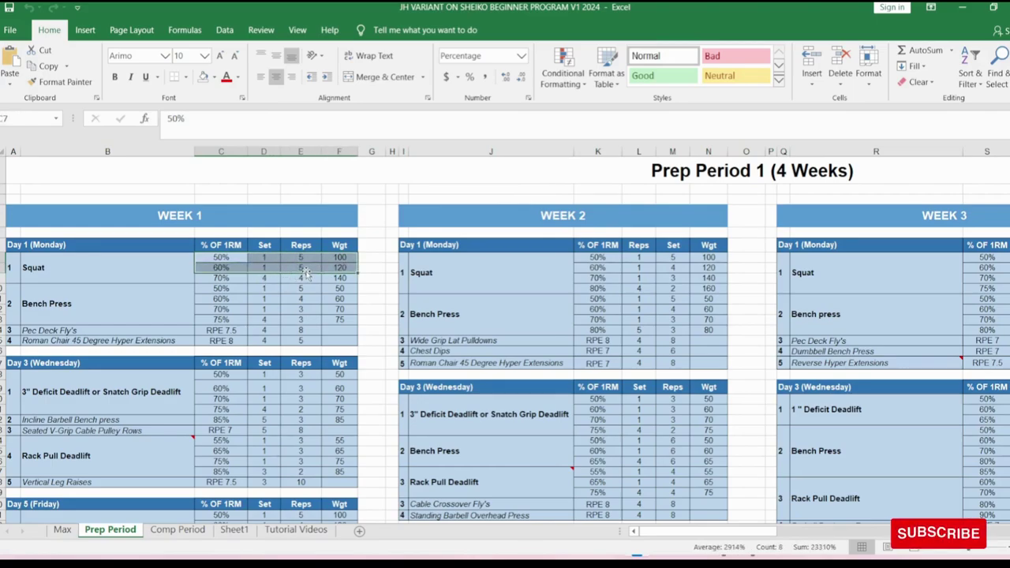
pyautogui.click(303, 269)
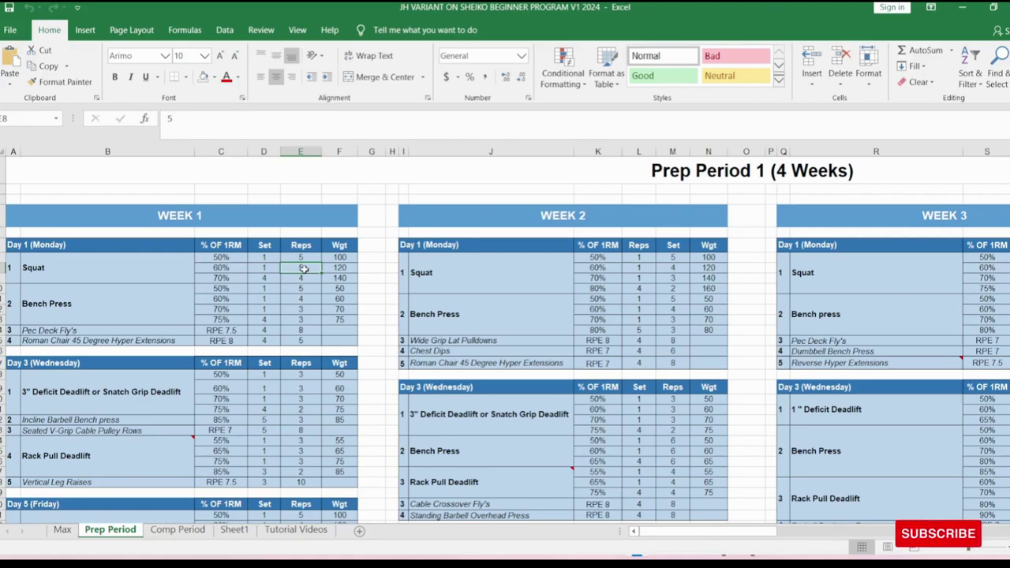
pyautogui.click(237, 277)
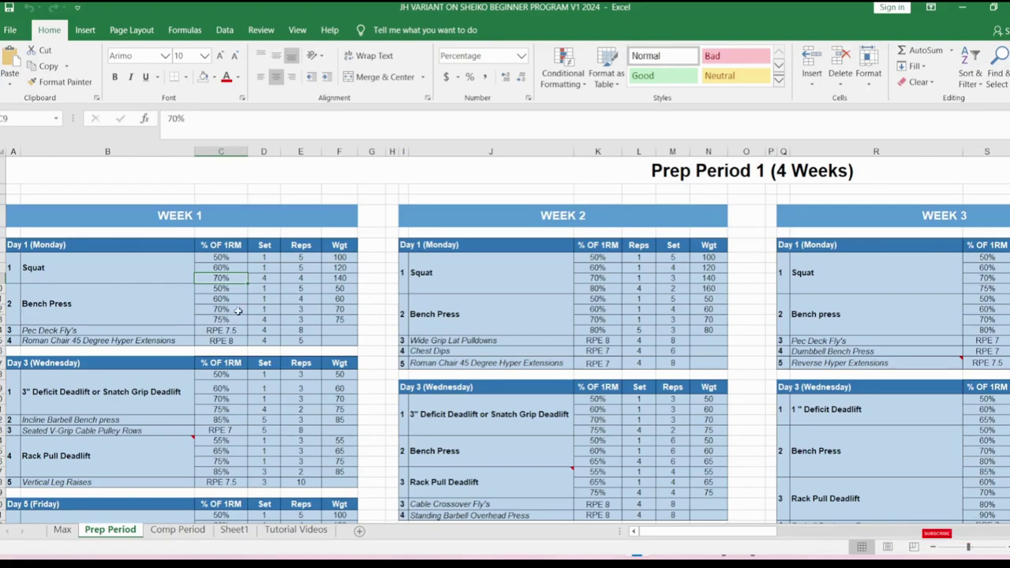
# - Examine the Week 1 Day 1 Bench Press rows, from the lighter sets to the 75% working sets
pyautogui.moveTo(236, 289); pyautogui.dragTo(310, 306)
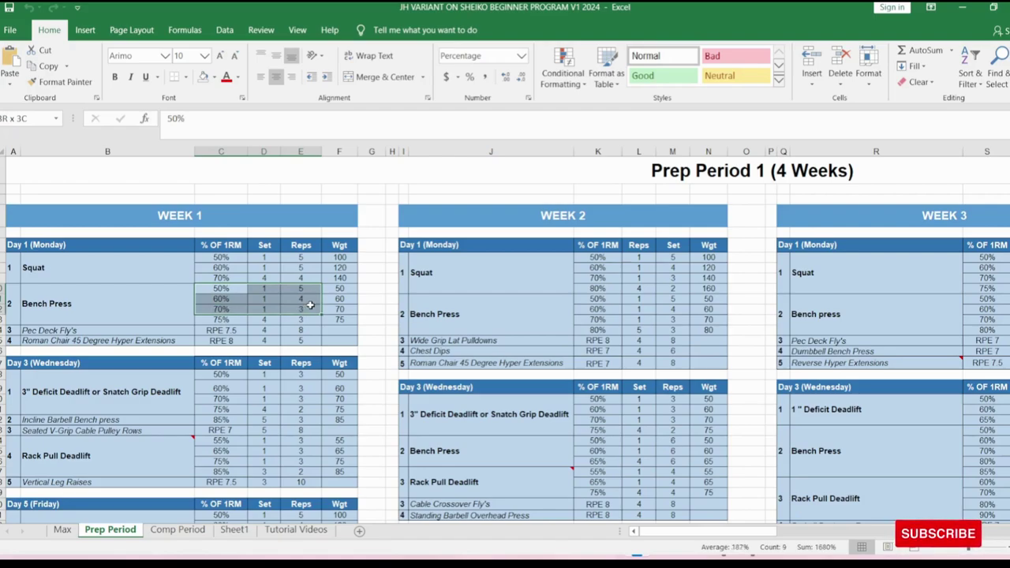
pyautogui.moveTo(229, 321); pyautogui.dragTo(318, 324)
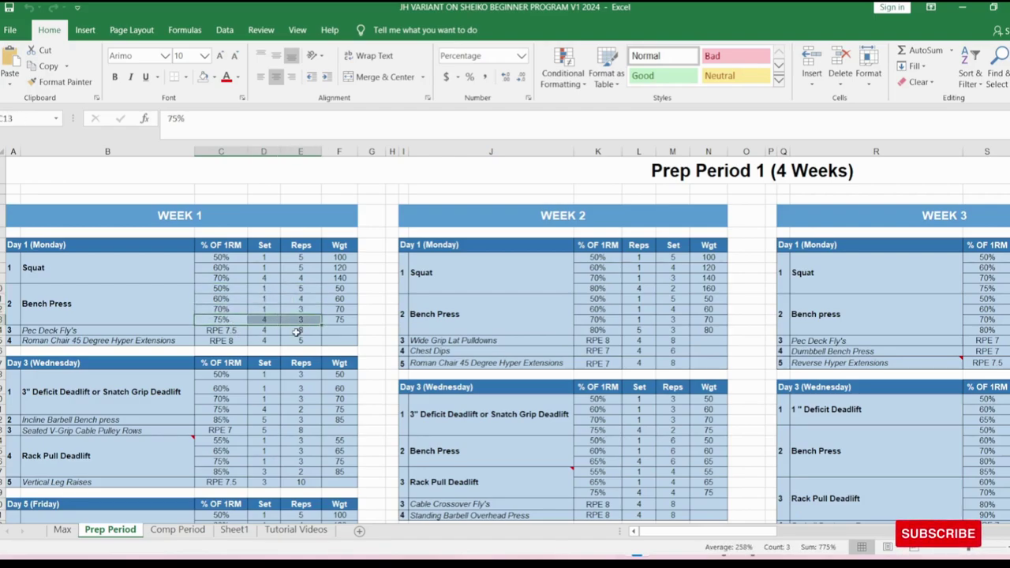
pyautogui.click(250, 290)
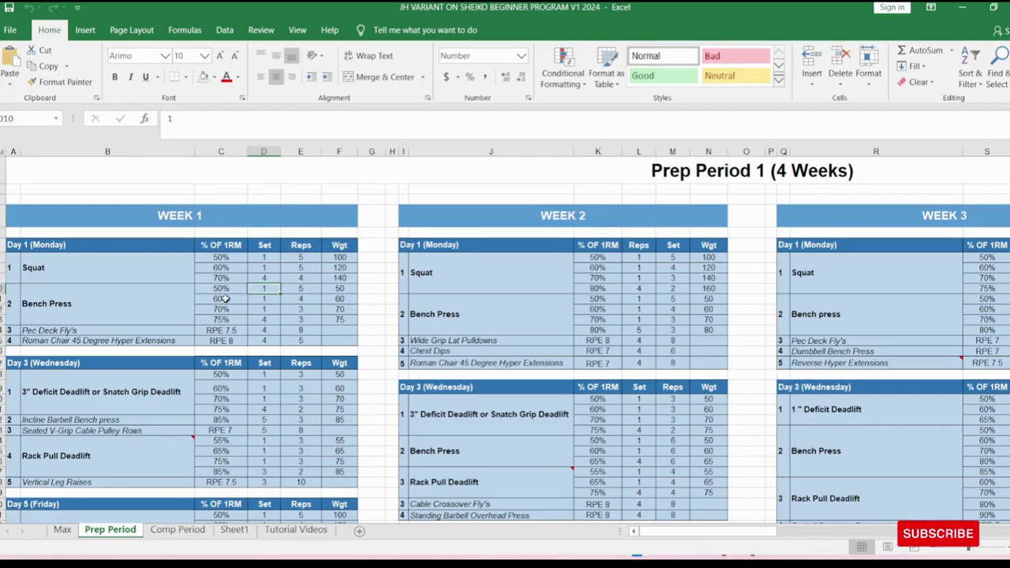
pyautogui.click(229, 259)
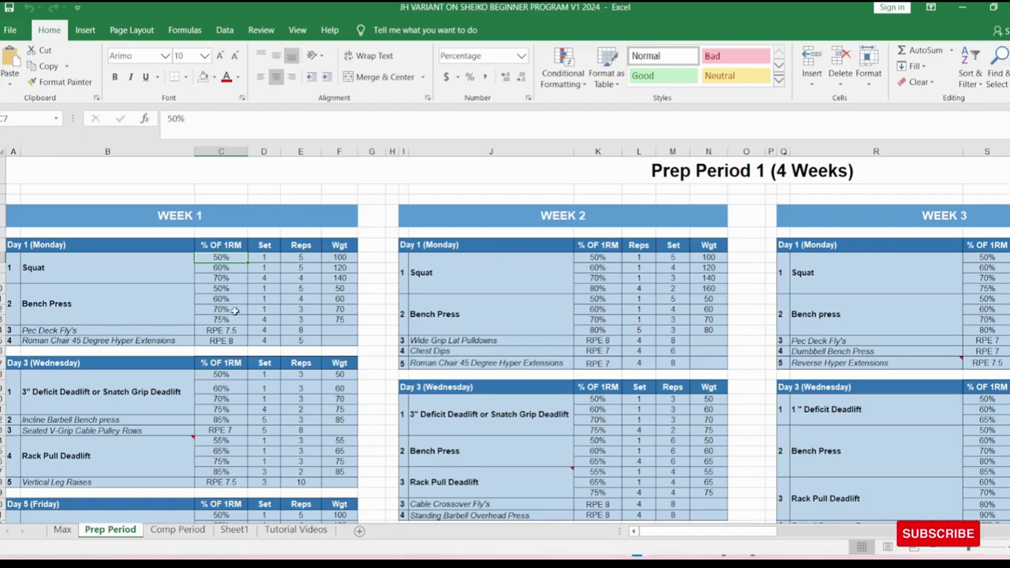
pyautogui.moveTo(225, 320); pyautogui.dragTo(336, 319)
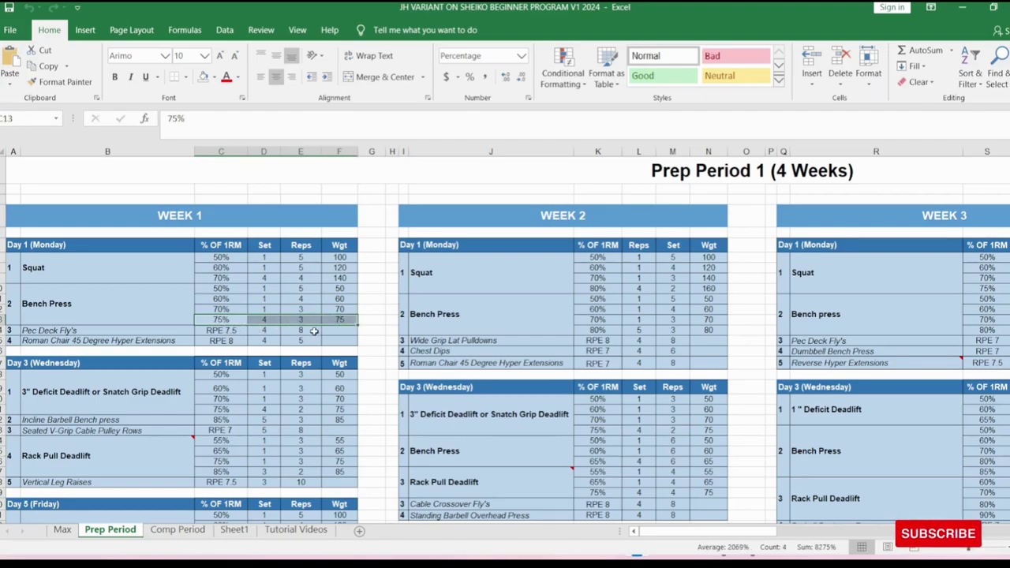
pyautogui.click(366, 309)
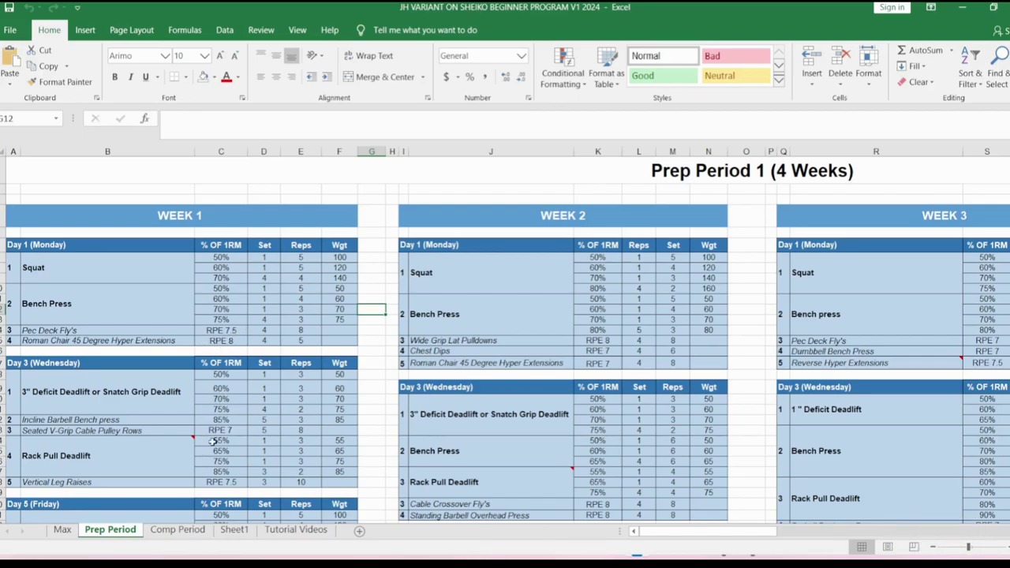
# - Check the effort rating table on the Max sheet and return to the Prep Period sheet
pyautogui.click(62, 532)
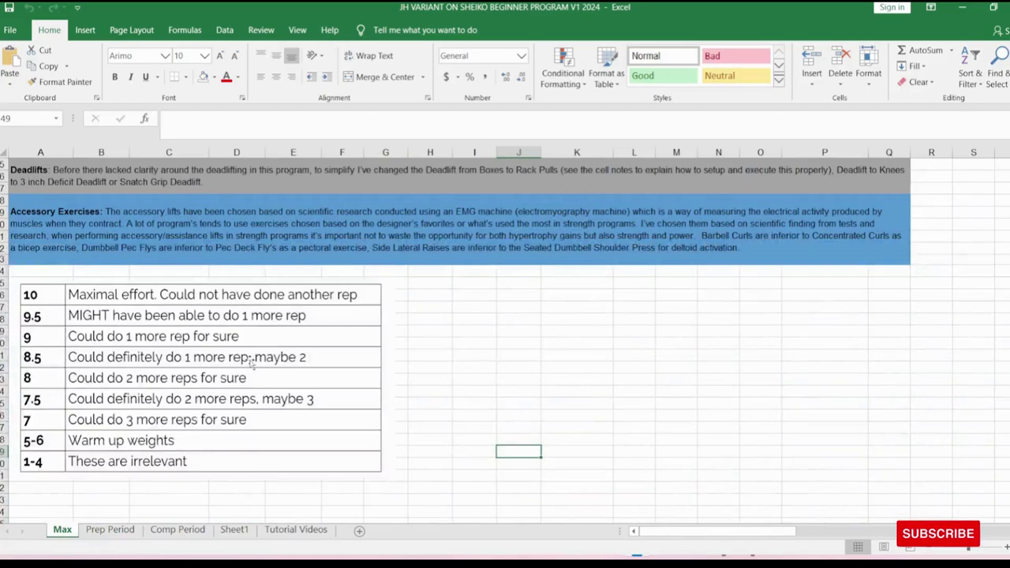
pyautogui.scroll(-1, 79, 385)
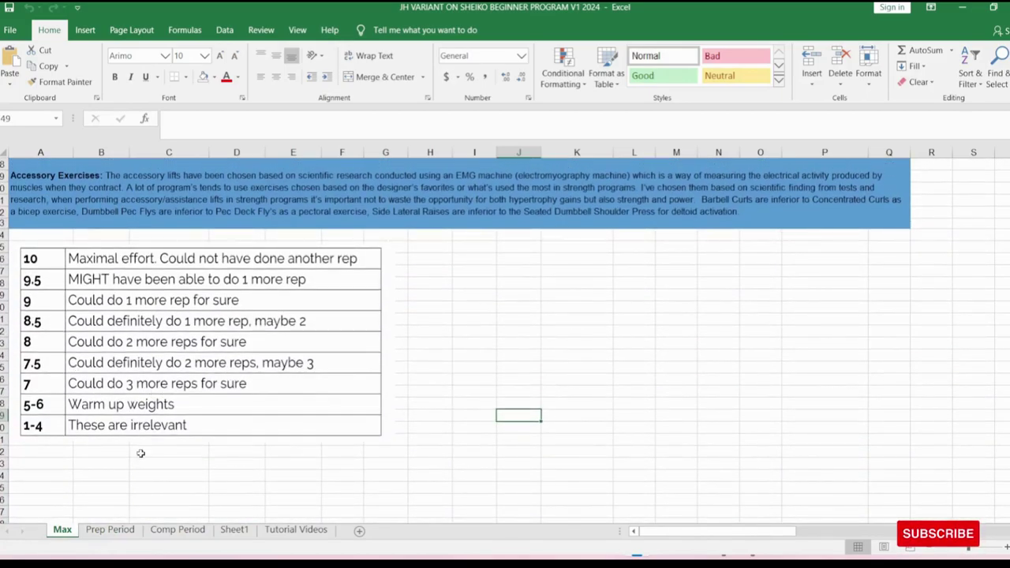
pyautogui.click(119, 532)
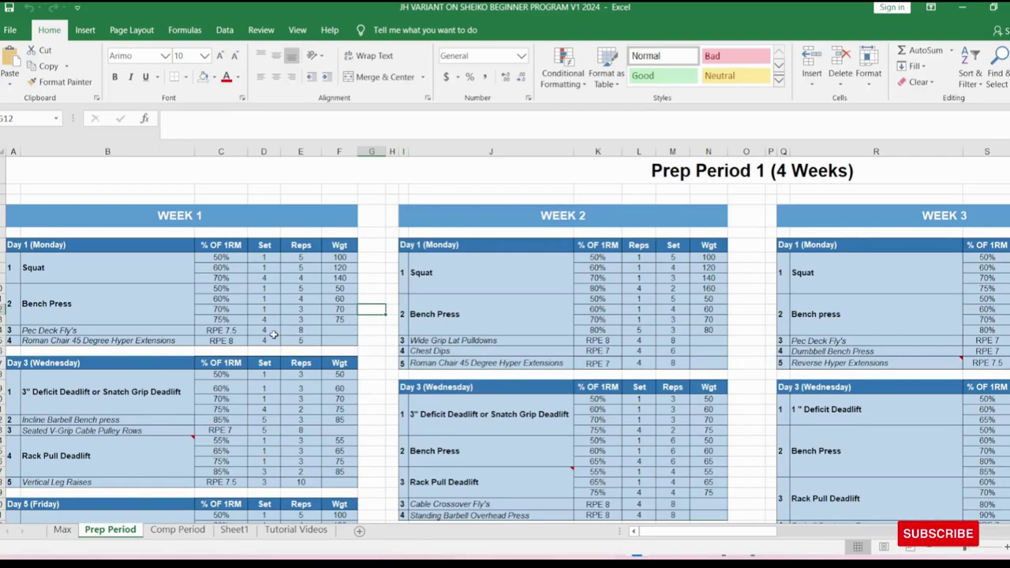
# - Examine the RPE, sets and reps for Roman Chair 45 Degree Hyper Extensions in Week 1 Day 1
pyautogui.click(154, 341)
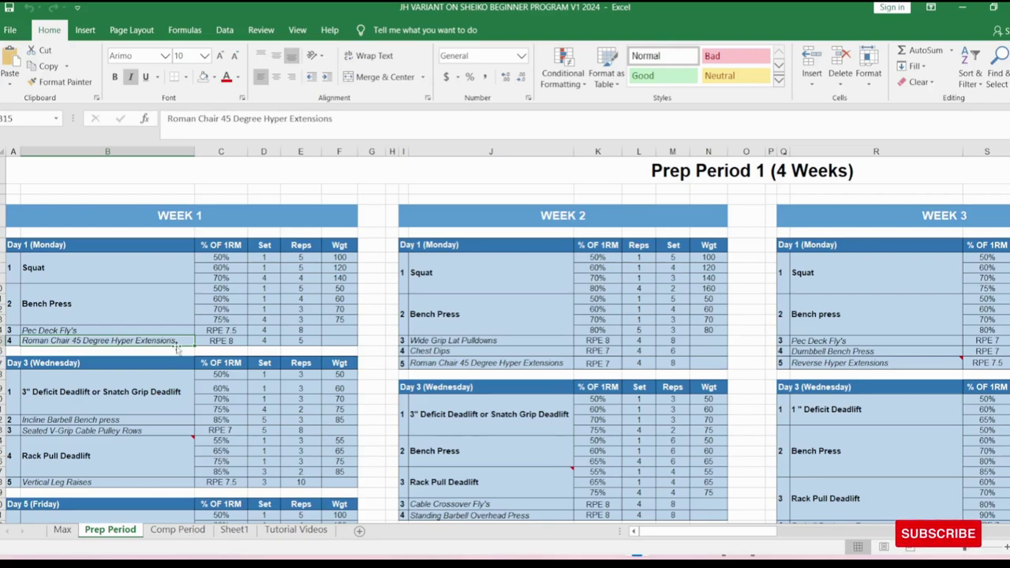
pyautogui.click(238, 342)
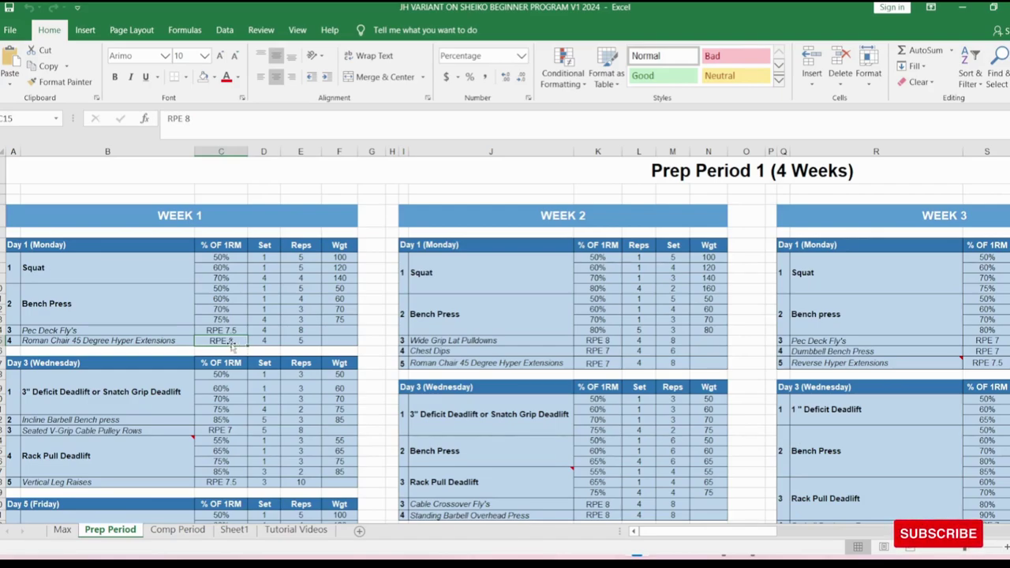
pyautogui.moveTo(273, 340); pyautogui.dragTo(312, 340)
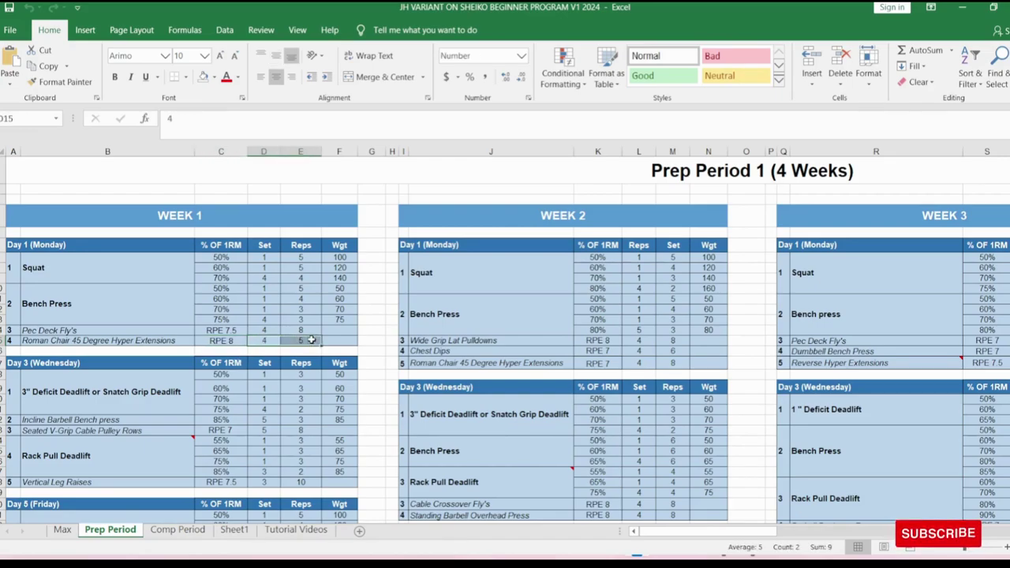
pyautogui.click(272, 340)
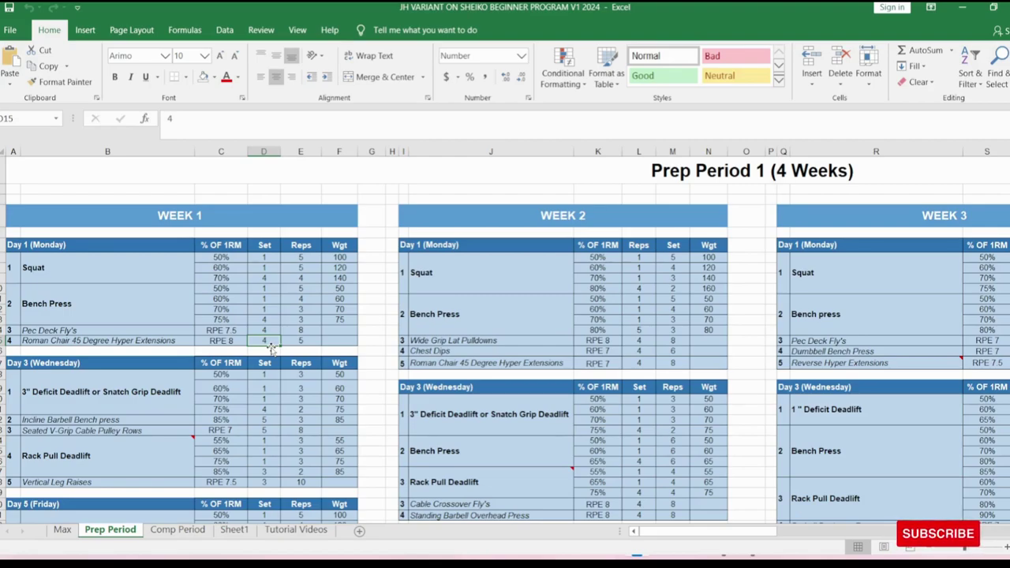
# - Examine Week 1 Day 3: the Rack Pull Deadlift note, the 75% row of the 3" Deficit Deadlift and the Incline Barbell Bench press
pyautogui.scroll(-3, 271, 347)
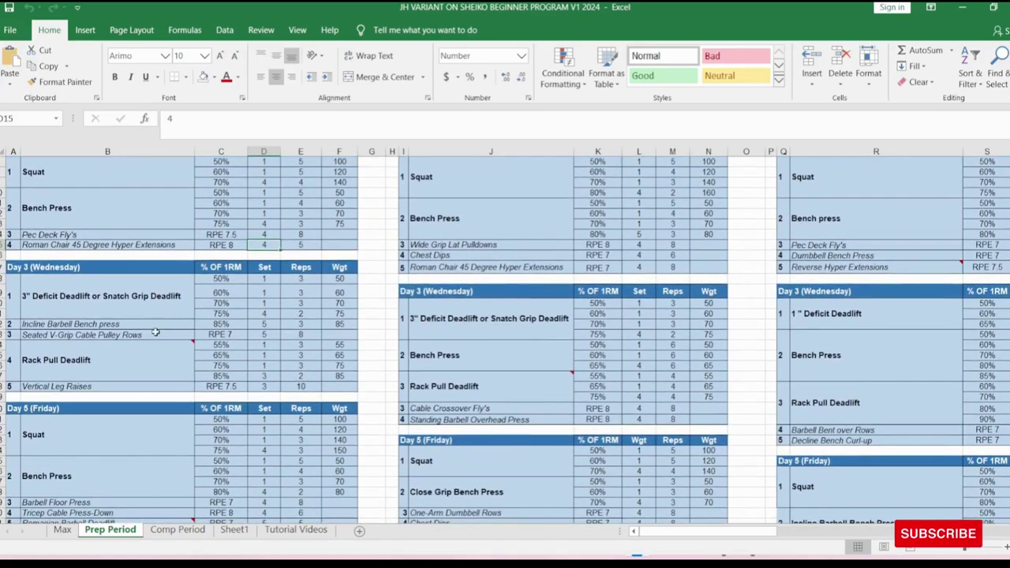
pyautogui.moveTo(128, 343)
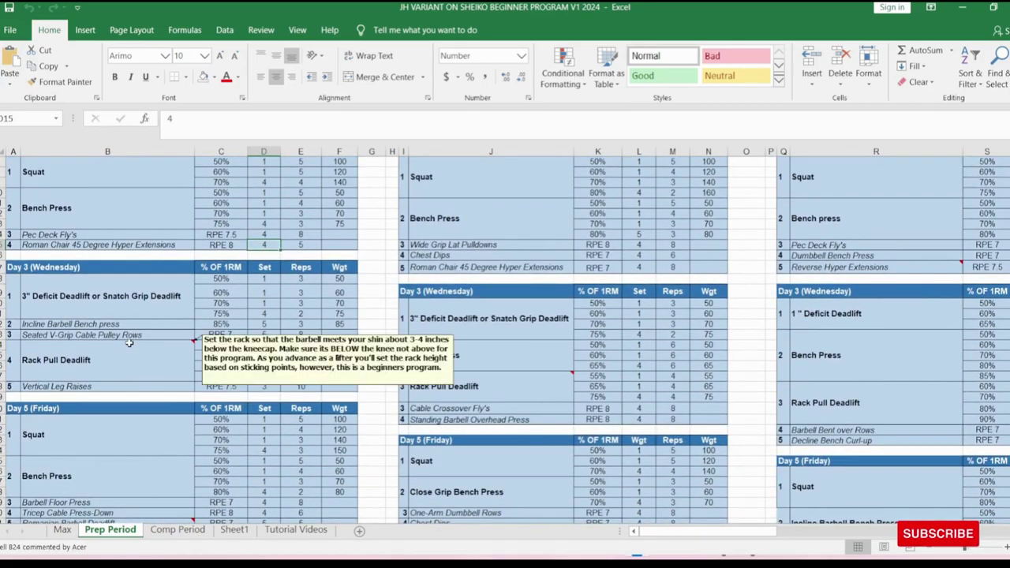
pyautogui.click(86, 293)
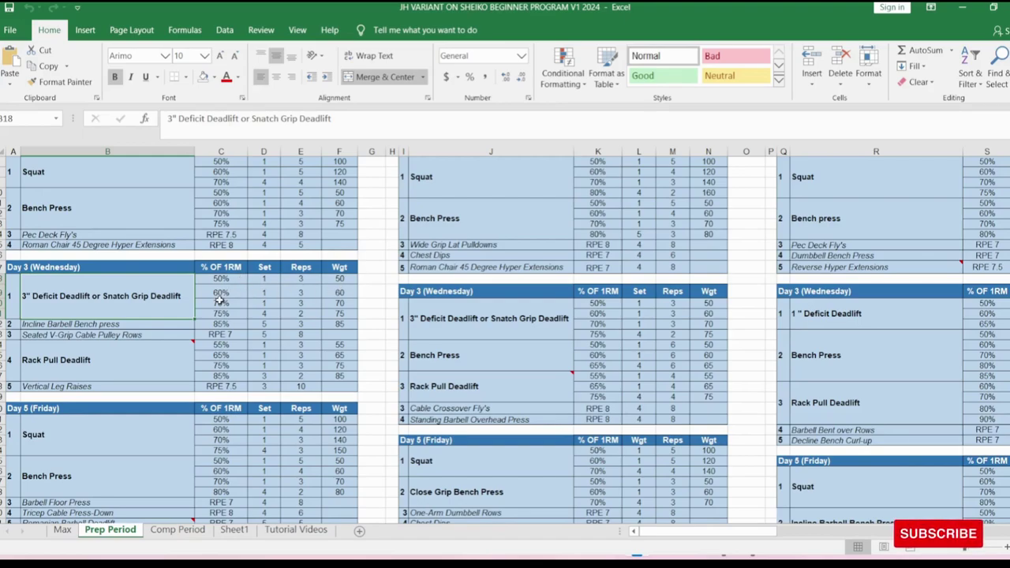
pyautogui.moveTo(233, 314); pyautogui.dragTo(338, 314)
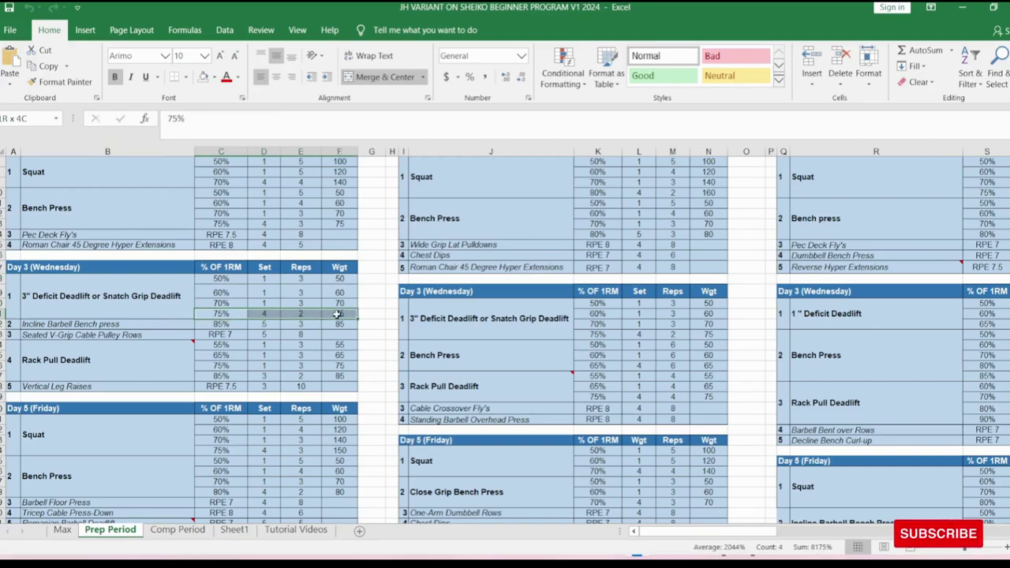
pyautogui.click(125, 325)
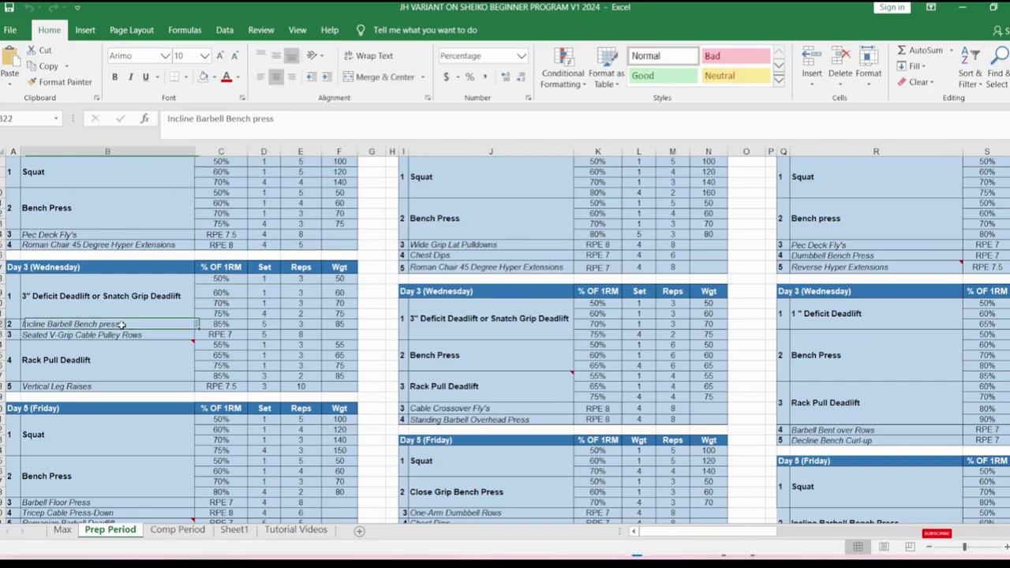
pyautogui.moveTo(168, 350)
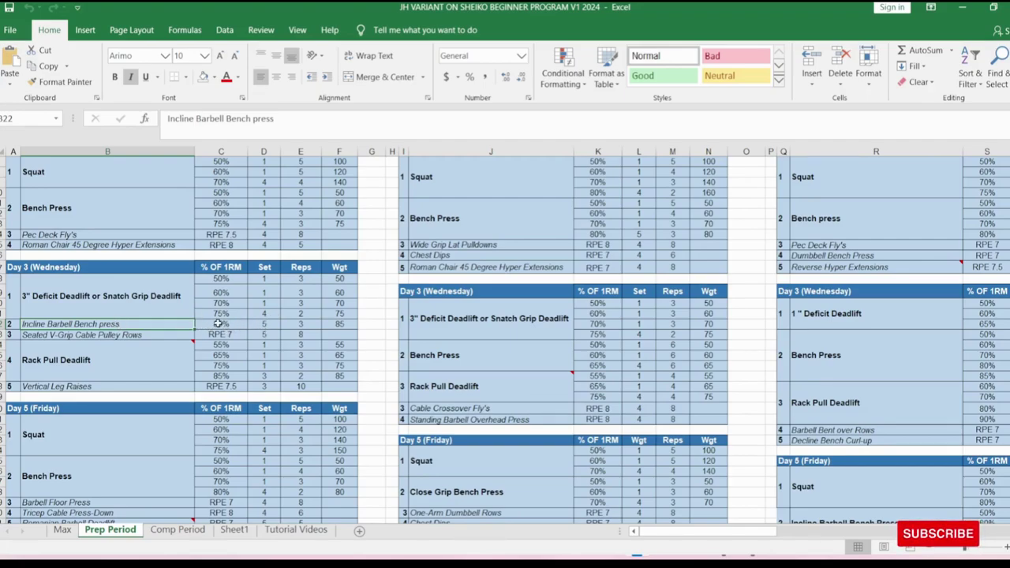
# - Examine the Seated V-Grip Cable Pulley Rows and the Rack Pull Deadlift in Week 1 Day 3
pyautogui.click(152, 339)
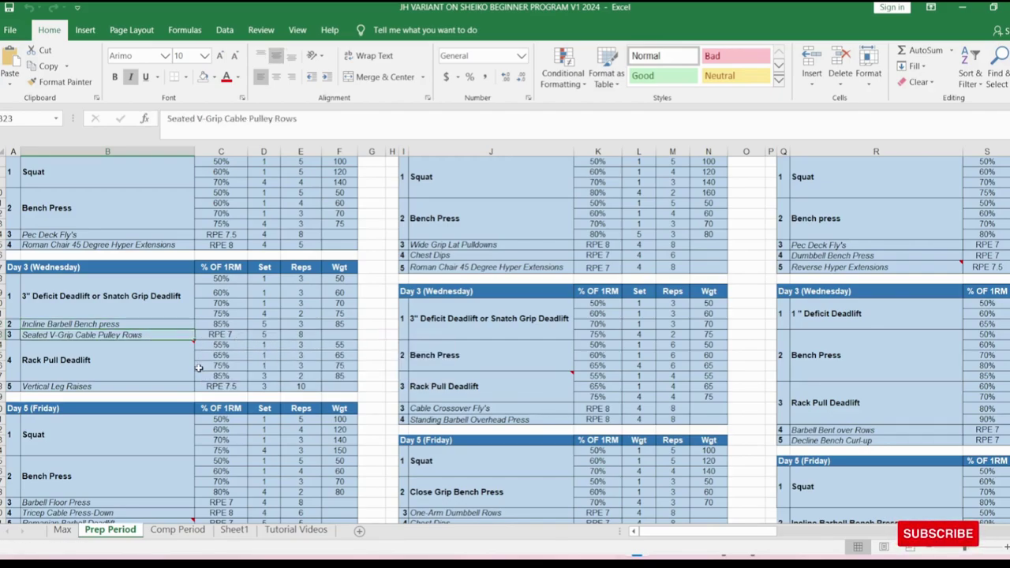
pyautogui.click(126, 369)
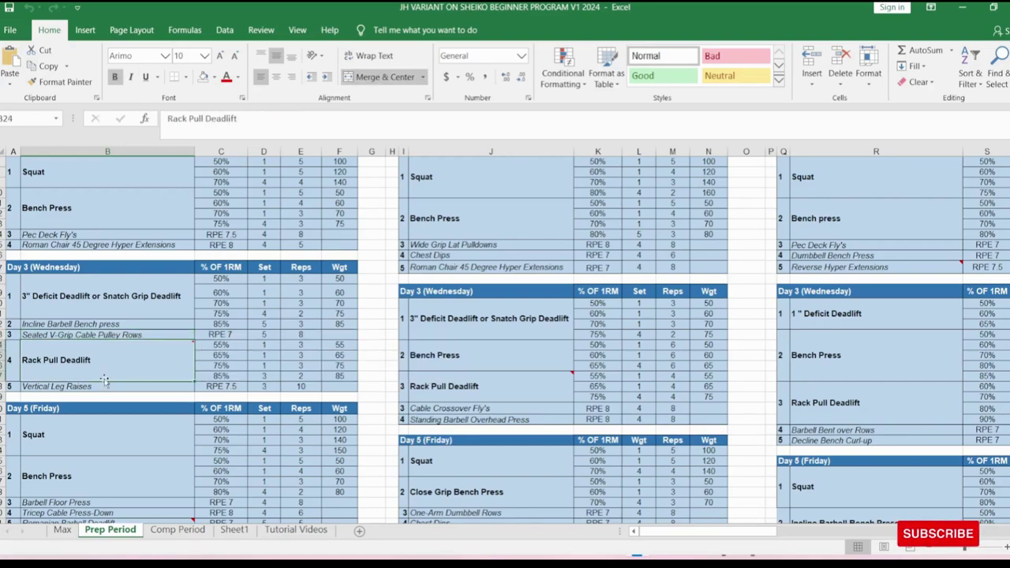
pyautogui.moveTo(139, 360)
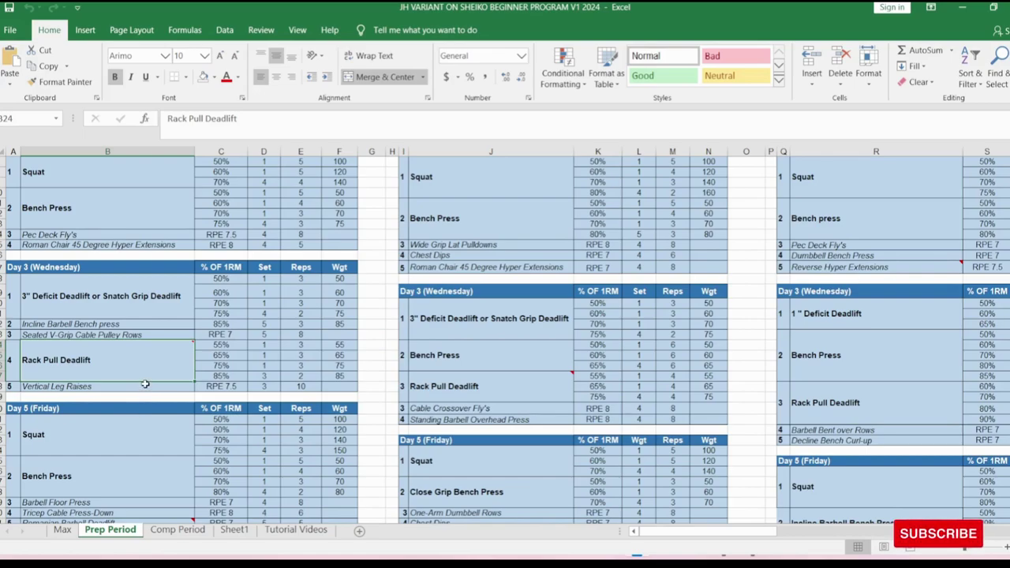
# - Examine the sets and RPE for Vertical Leg Raises in Week 1 Day 3
pyautogui.click(145, 386)
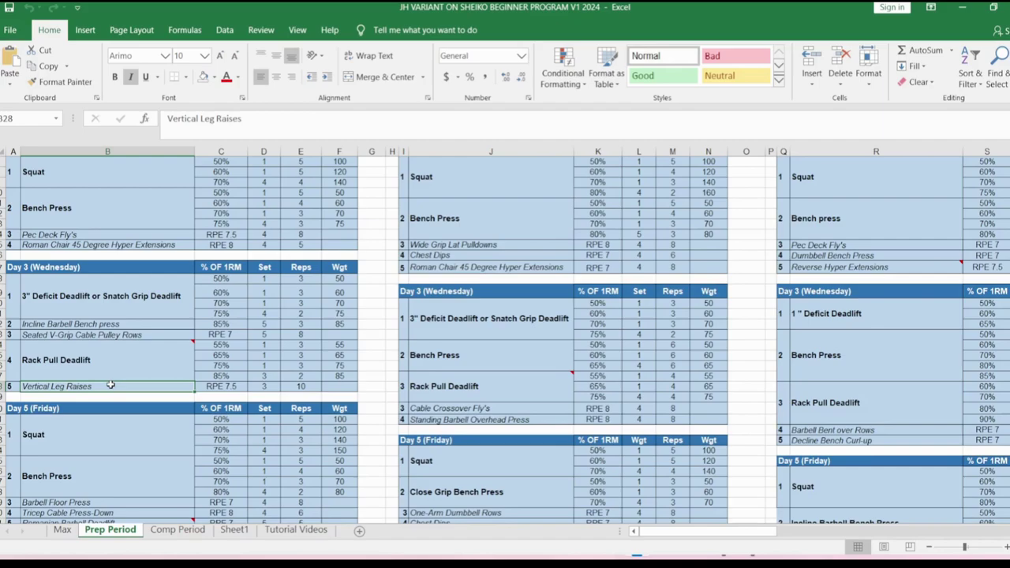
pyautogui.click(270, 386)
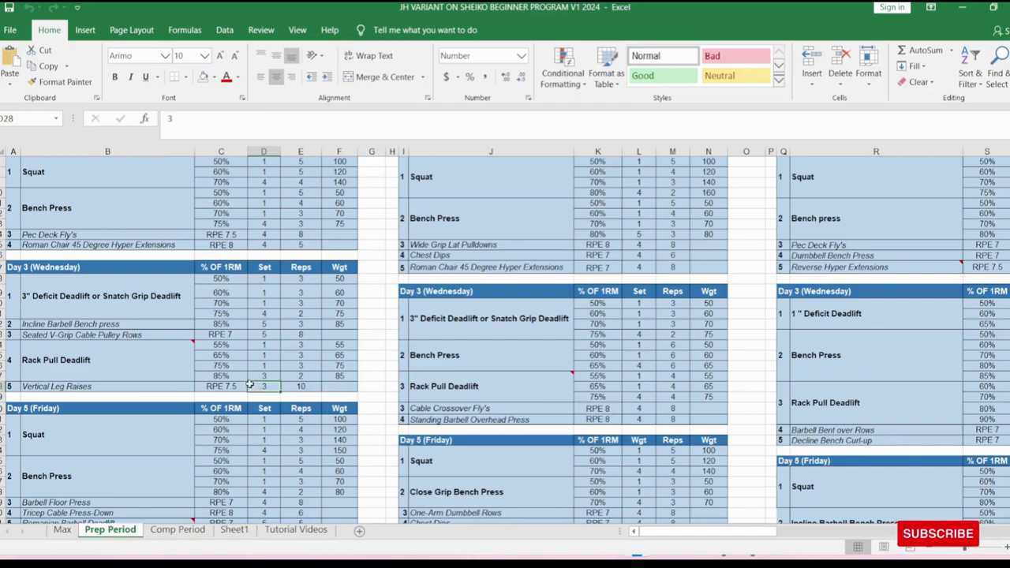
pyautogui.click(165, 391)
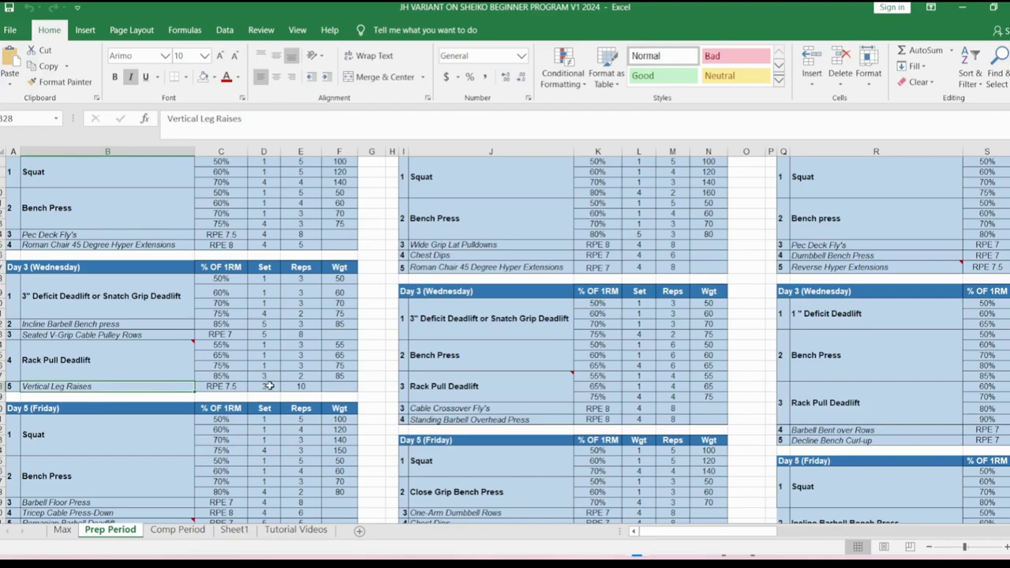
pyautogui.click(235, 387)
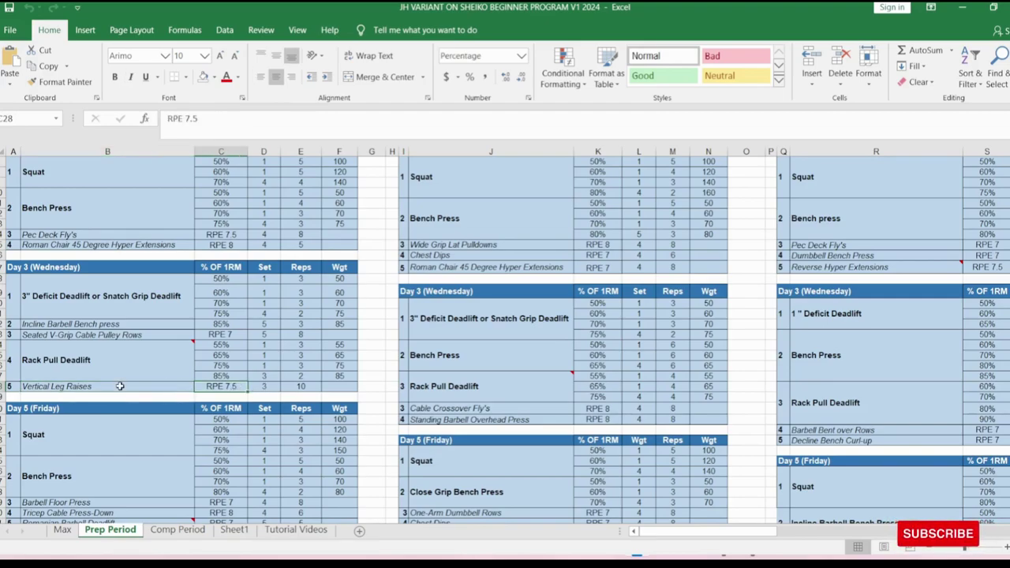
# - Examine the Week 1 Day 5 Squat and Bench Press rows, from the lighter sets to the 75% and 80% working sets
pyautogui.scroll(-3, 111, 415)
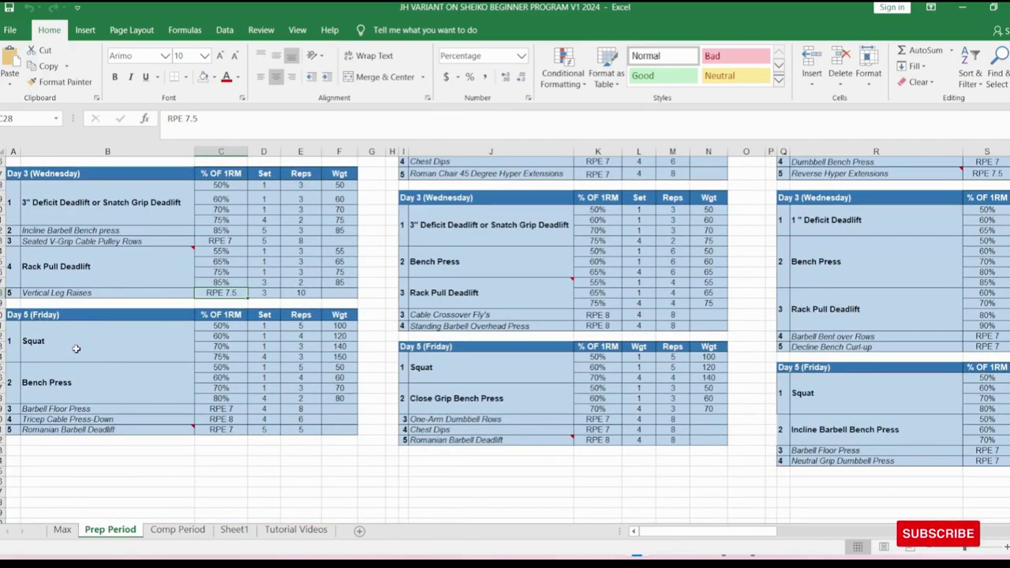
pyautogui.moveTo(221, 325); pyautogui.dragTo(315, 348)
pyautogui.moveTo(225, 356); pyautogui.dragTo(308, 357)
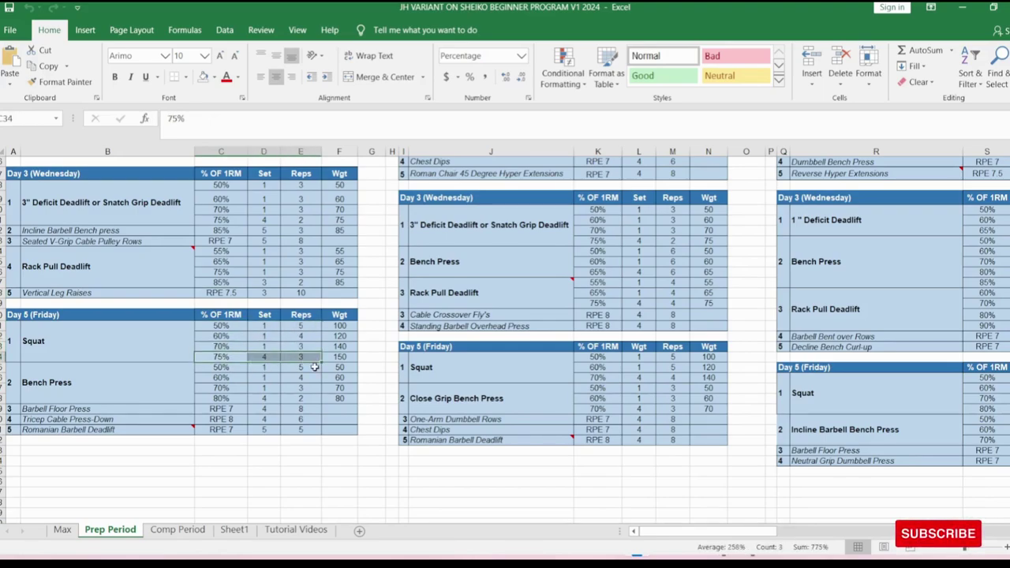
pyautogui.click(128, 386)
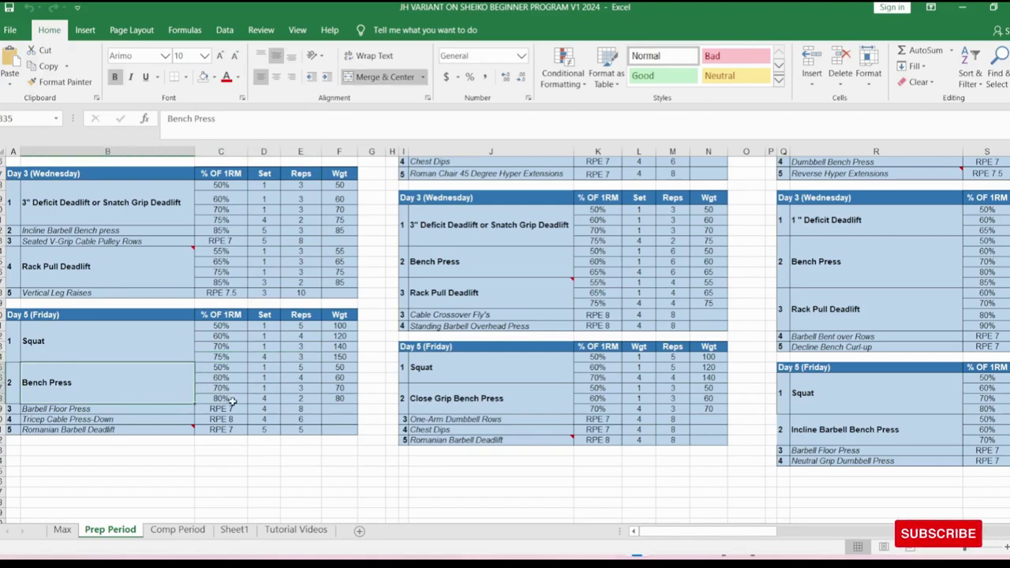
pyautogui.moveTo(215, 368); pyautogui.dragTo(313, 386)
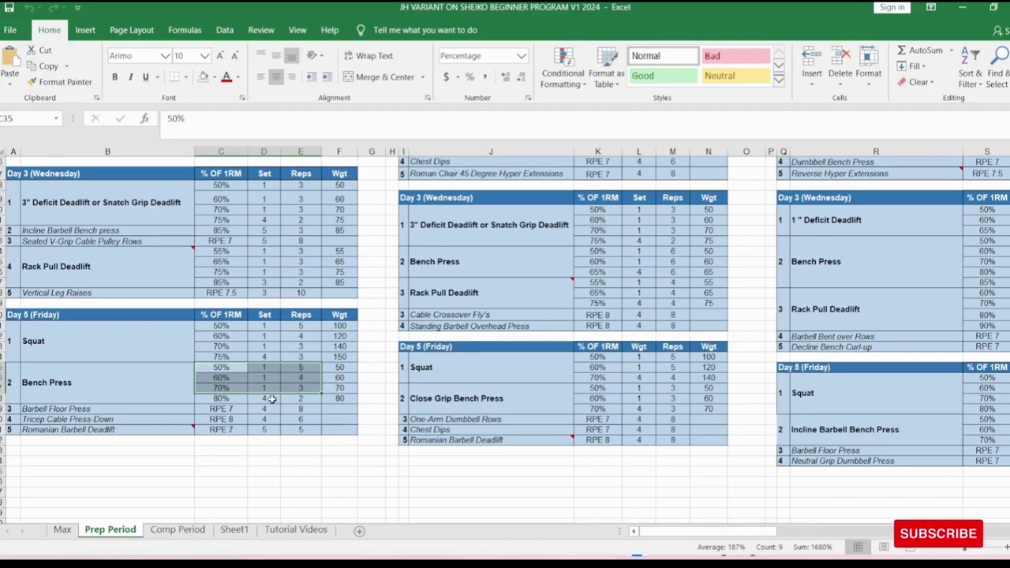
pyautogui.click(233, 398)
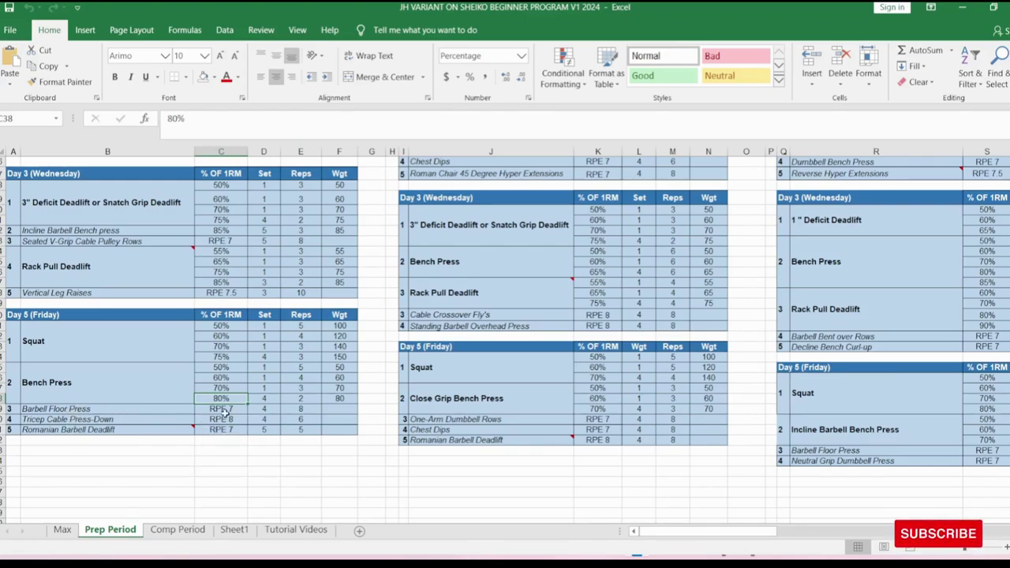
# - Examine the Tricep Cable Press-Down and the RPE of the Romanian Barbell Deadlift in Week 1 Day 5
pyautogui.click(149, 420)
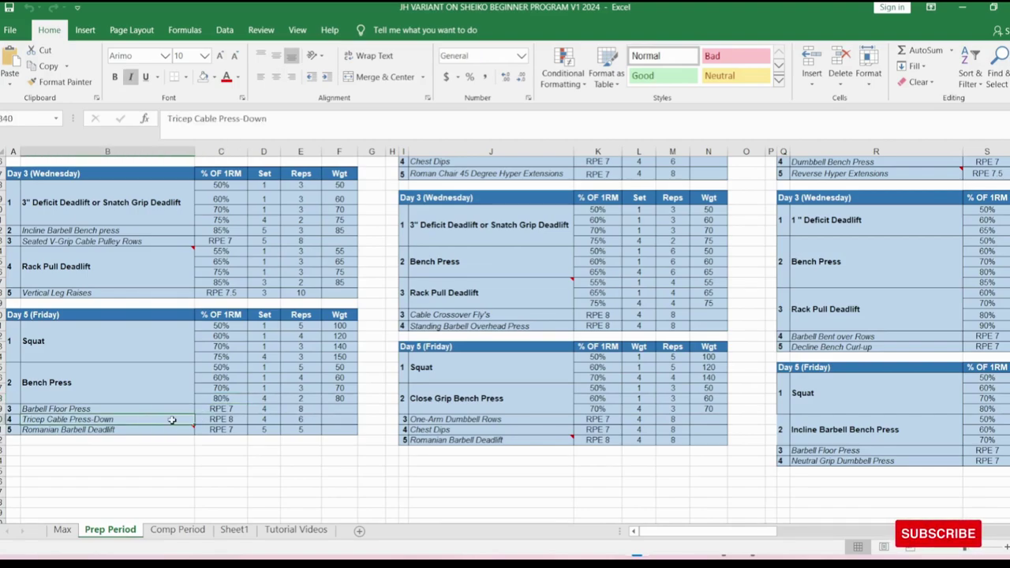
pyautogui.click(115, 429)
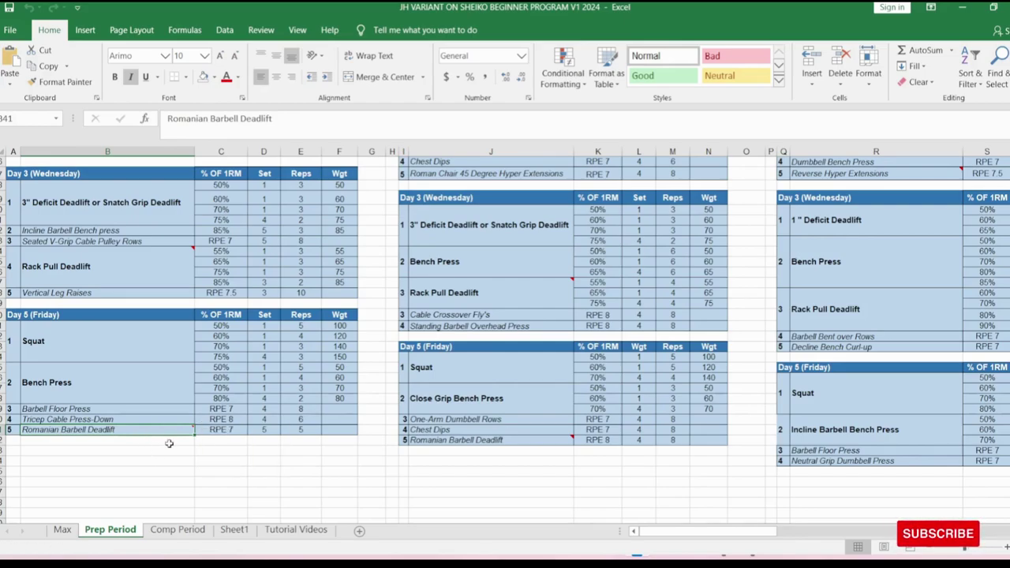
pyautogui.click(213, 431)
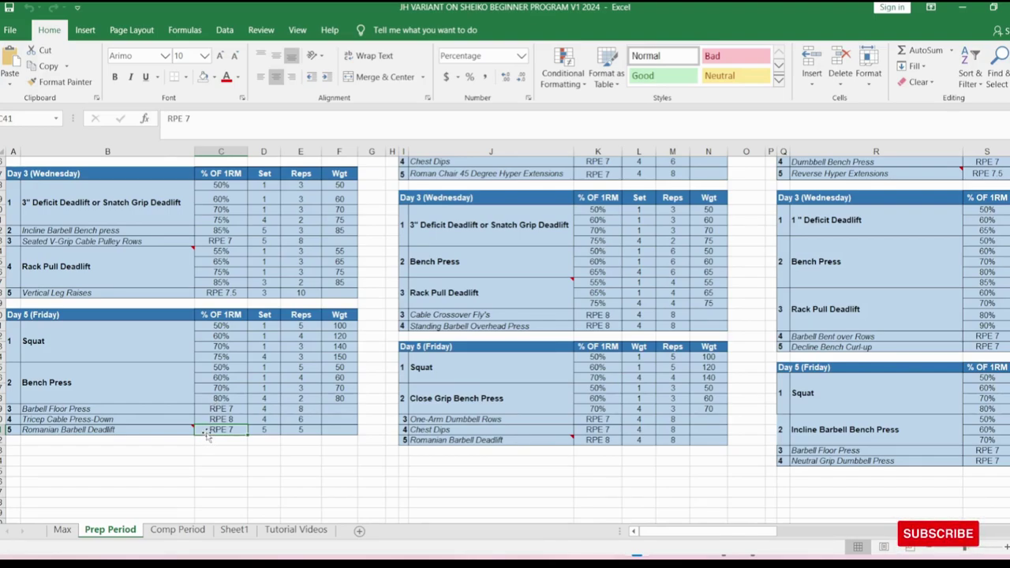
# - Compare the heaviest working-set percentages of the bench press, deficit deadlift and squat across the three Week 1 training days
pyautogui.scroll(6, 207, 433)
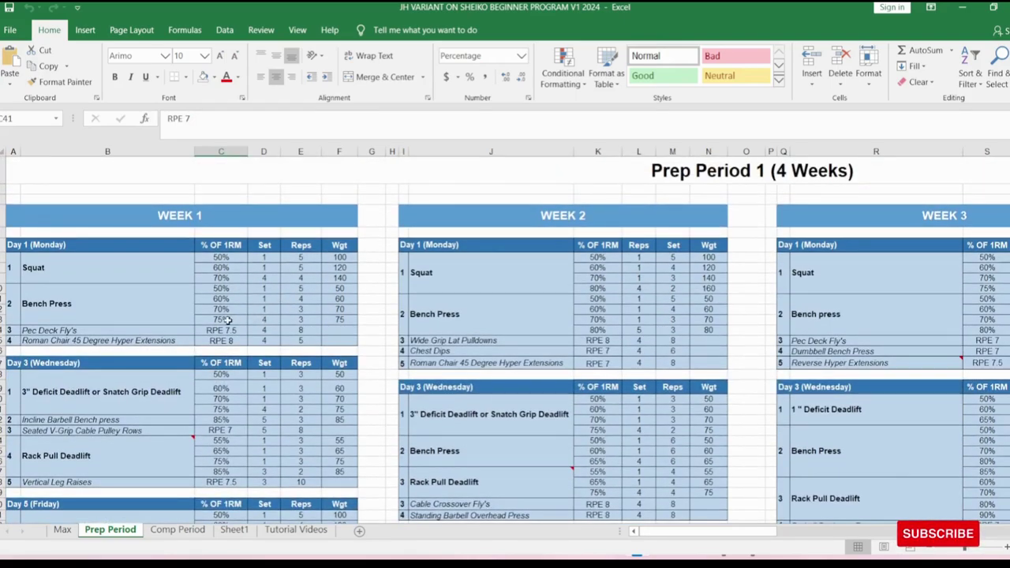
pyautogui.moveTo(224, 319); pyautogui.dragTo(290, 323)
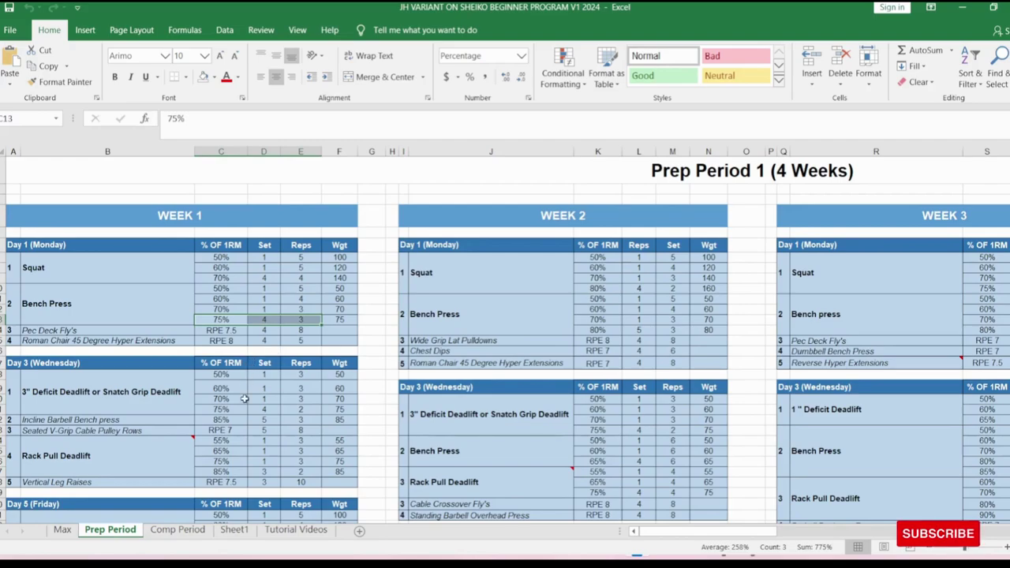
pyautogui.moveTo(221, 420); pyautogui.dragTo(293, 419)
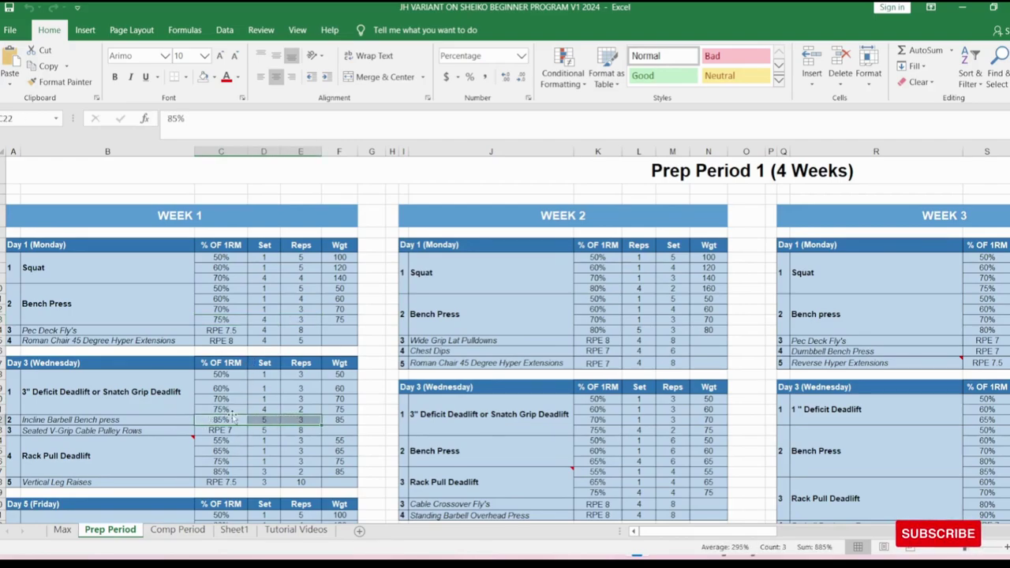
pyautogui.scroll(-1, 233, 418)
pyautogui.click(226, 360)
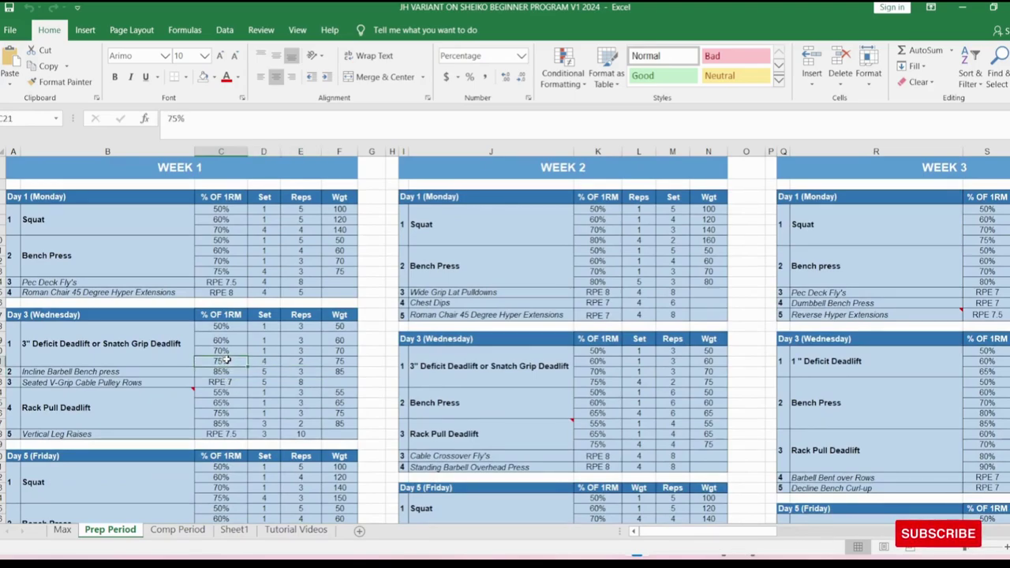
pyautogui.scroll(-1, 225, 465)
pyautogui.click(223, 452)
pyautogui.click(228, 493)
pyautogui.scroll(-2, 228, 493)
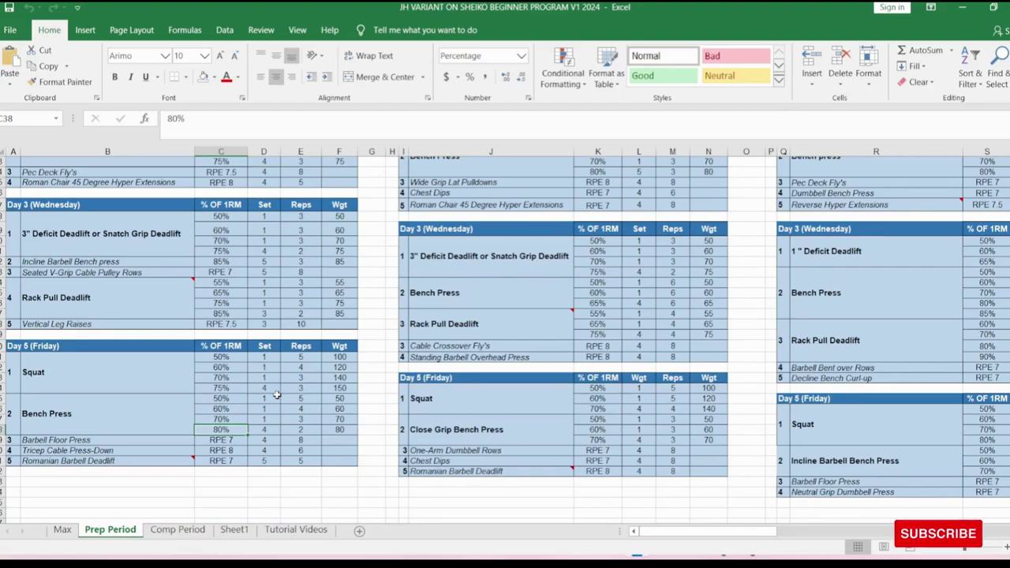
# - Examine the 80% working-set rows of the Squat and Bench Press in Week 2 Day 1
pyautogui.scroll(5, 277, 395)
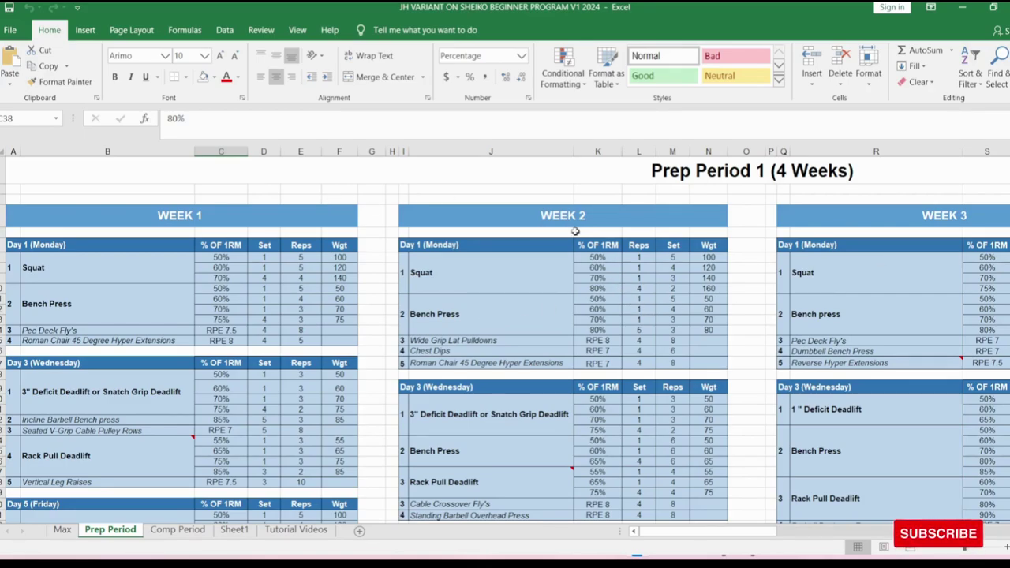
pyautogui.moveTo(816, 279); pyautogui.dragTo(358, 302)
pyautogui.click(475, 319)
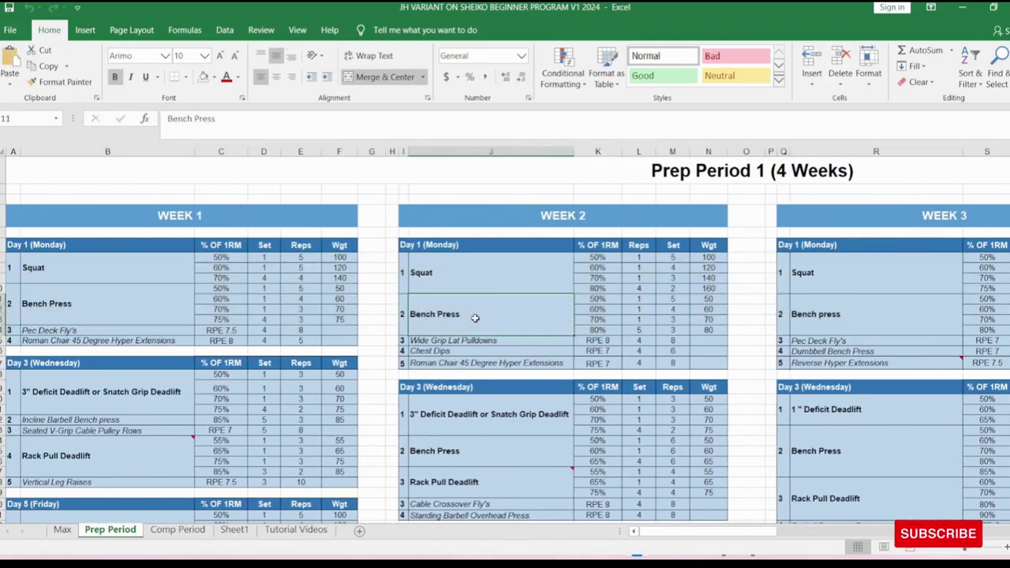
pyautogui.moveTo(597, 289); pyautogui.dragTo(711, 296)
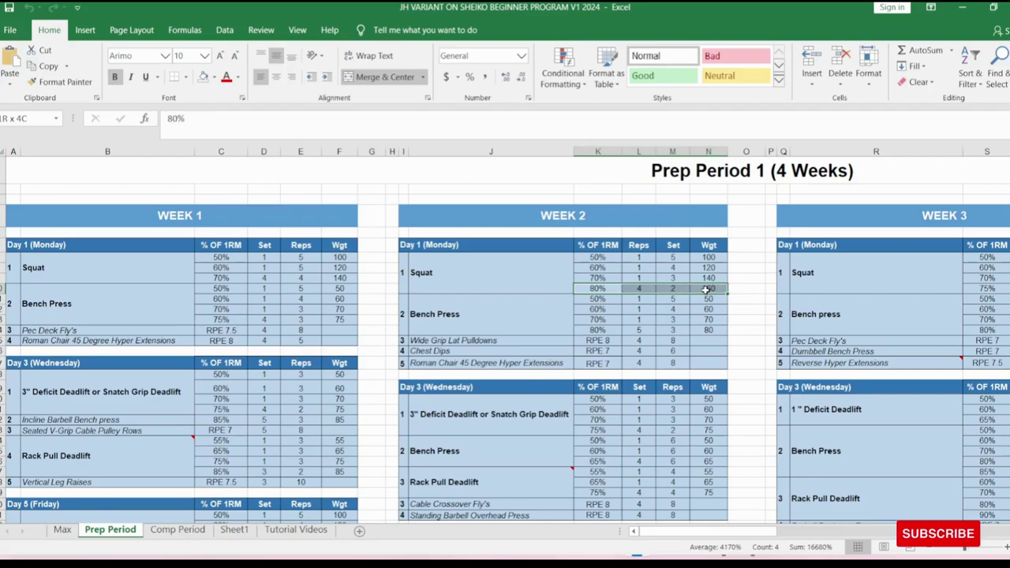
pyautogui.click(598, 330)
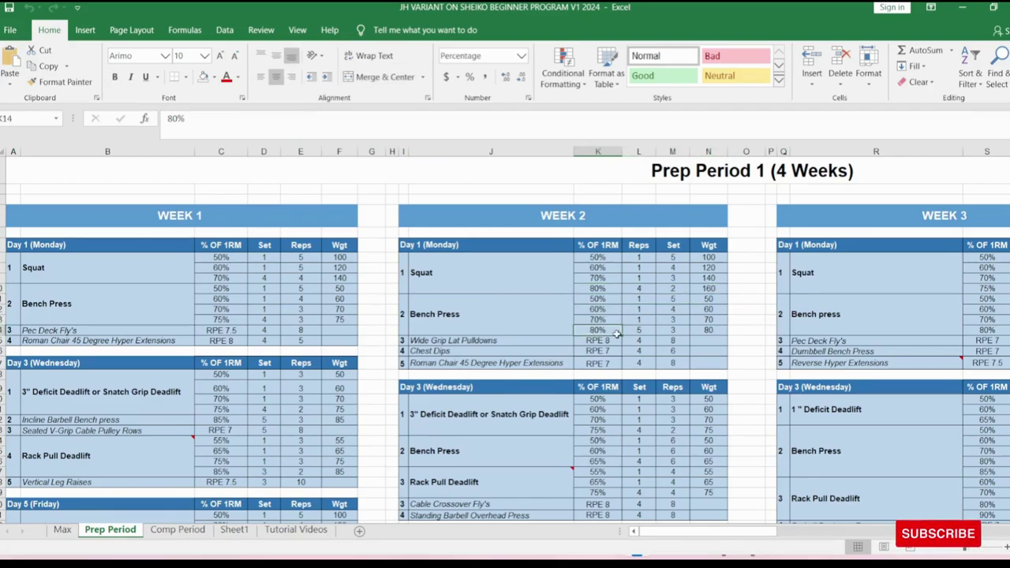
pyautogui.moveTo(731, 339); pyautogui.dragTo(720, 331)
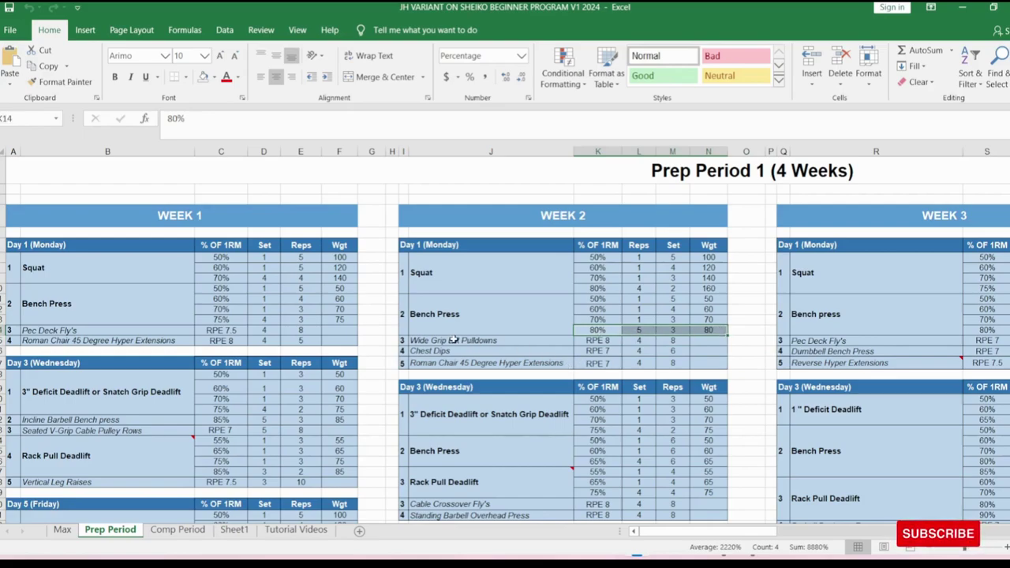
# - Examine the Chest Dips and Roman Chair 45 Degree Hyper Extensions in Week 2 Day 1
pyautogui.click(746, 361)
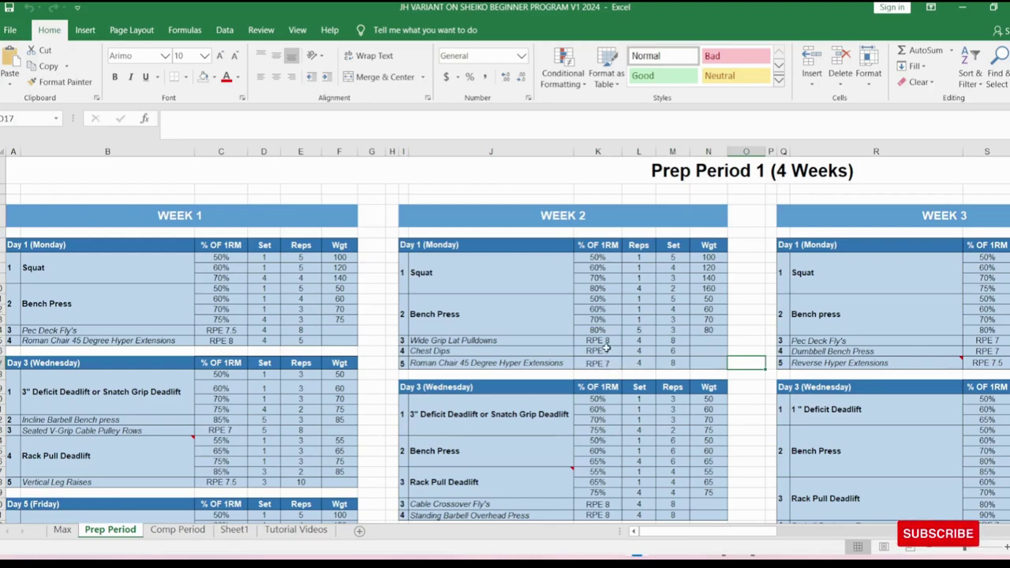
pyautogui.click(460, 351)
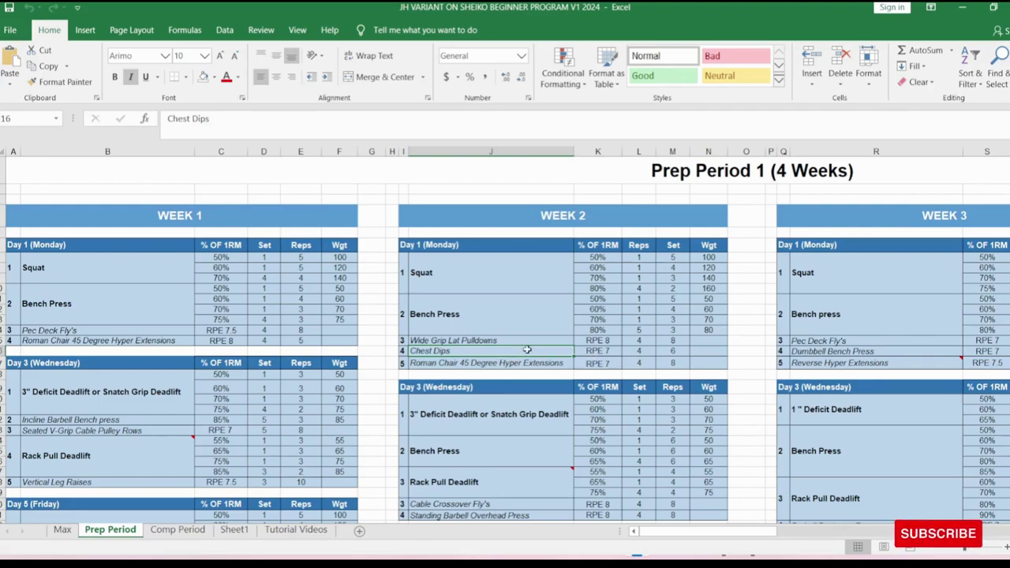
pyautogui.click(488, 365)
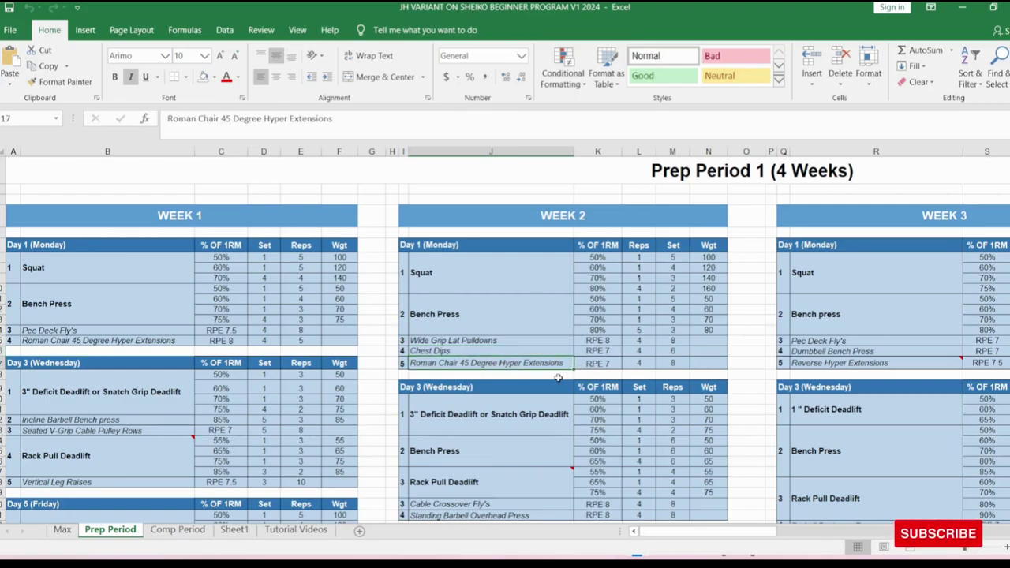
pyautogui.scroll(-3, 558, 376)
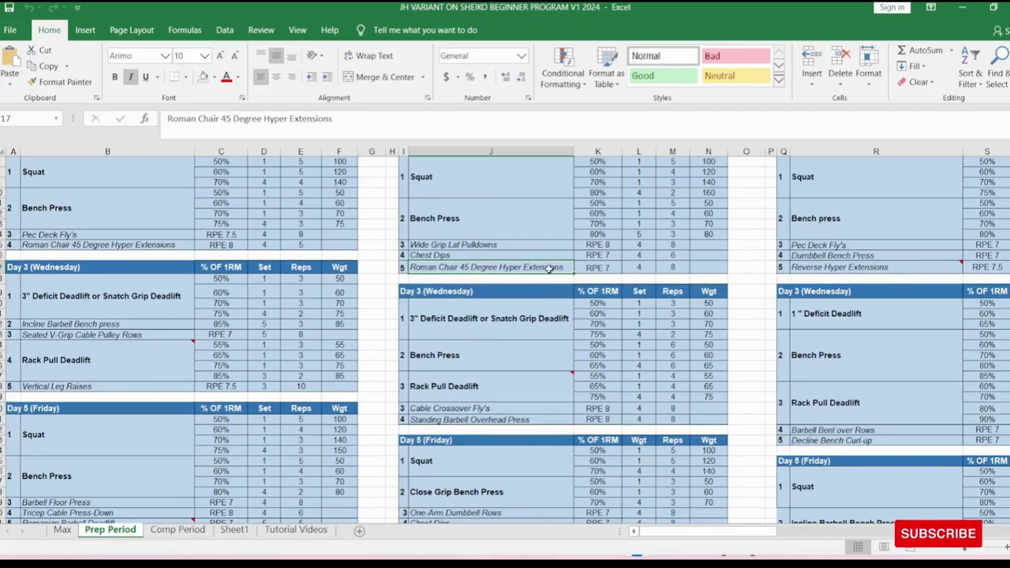
pyautogui.scroll(2, 553, 266)
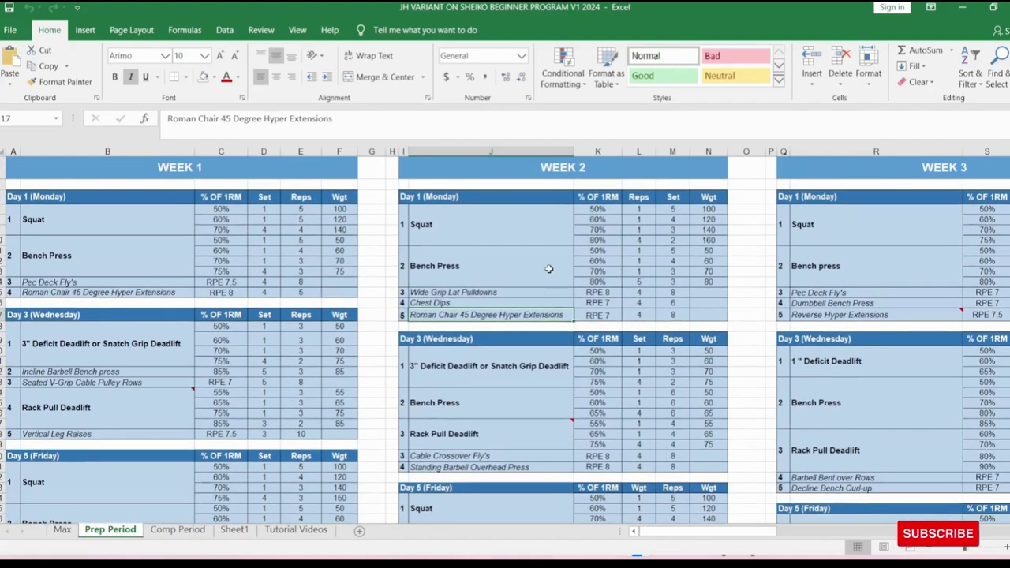
pyautogui.click(499, 304)
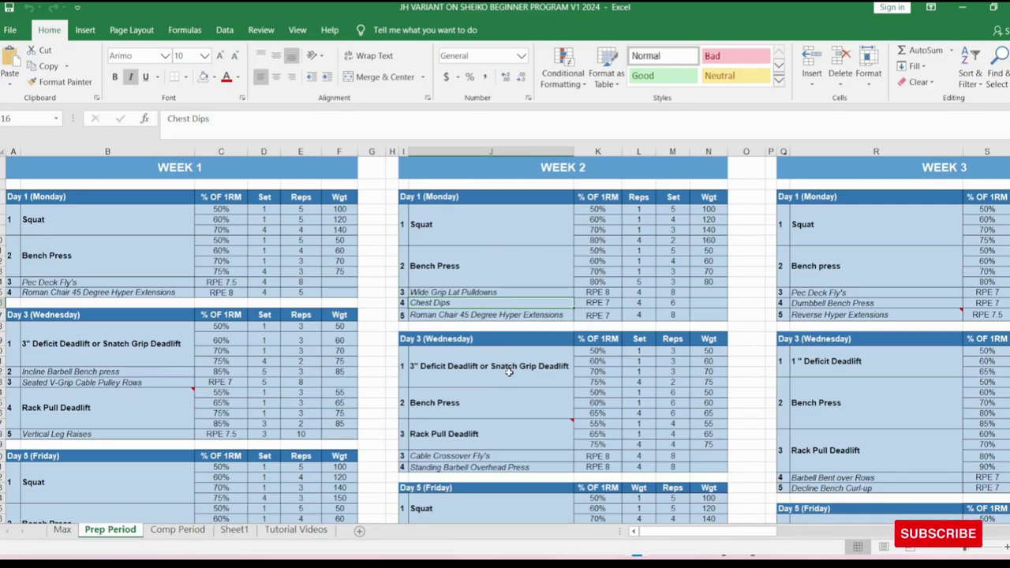
# - Examine the 75% row of the 3" Deficit Deadlift and the 65% row of the Bench Press in Week 2 Day 3
pyautogui.scroll(-2, 506, 371)
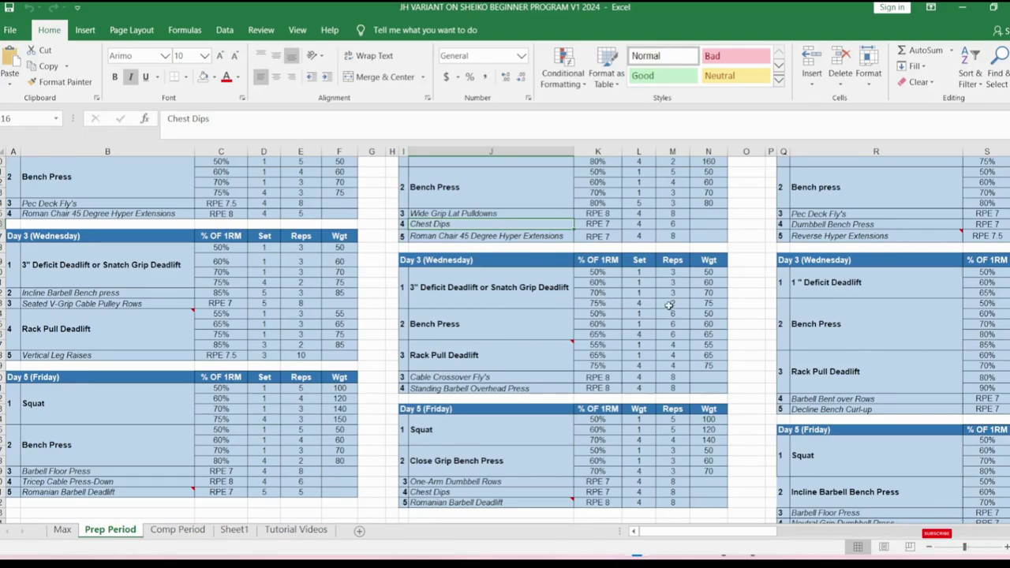
pyautogui.moveTo(589, 304); pyautogui.dragTo(632, 304)
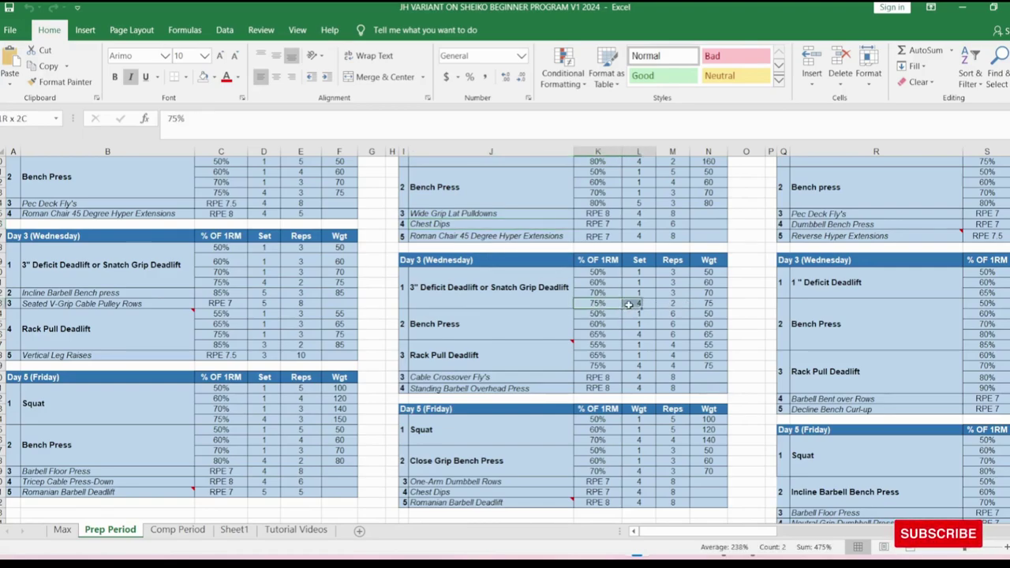
pyautogui.click(474, 326)
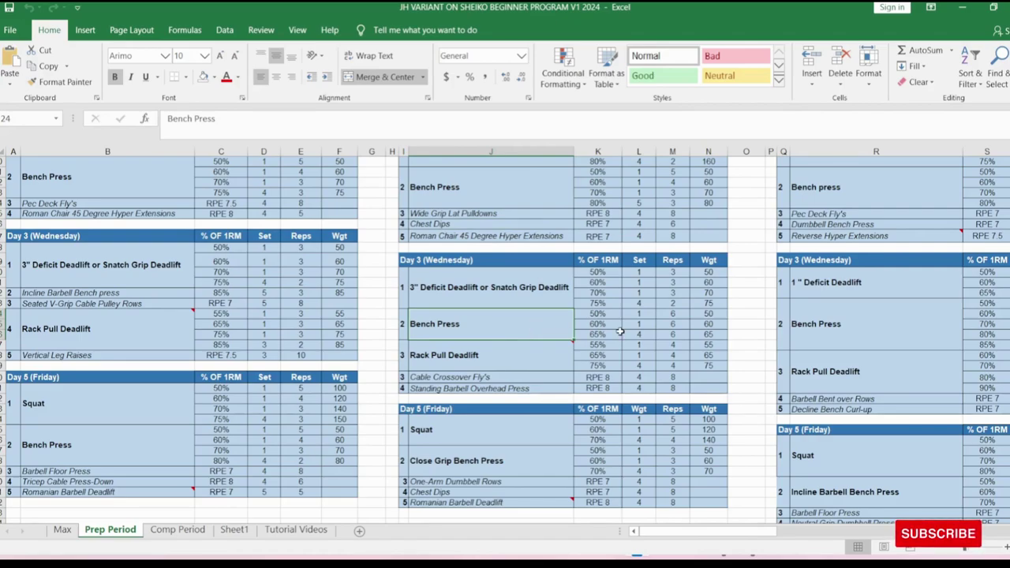
pyautogui.moveTo(595, 334); pyautogui.dragTo(721, 334)
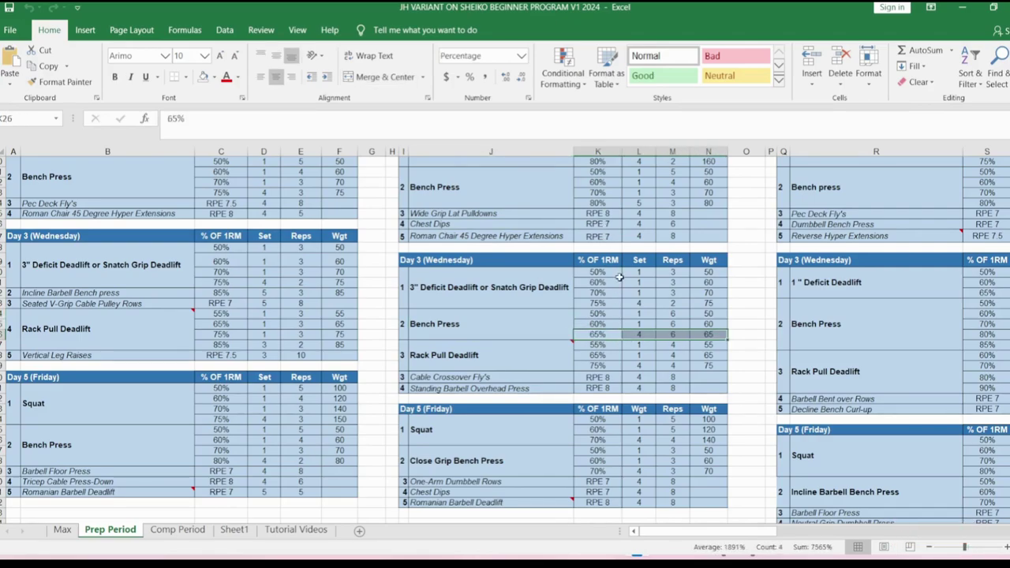
# - Examine the Rack Pull Deadlift and its setup note, plus the Cable Crossover Fly's and Standing Barbell Overhead Press, in Week 2 Day 3
pyautogui.click(524, 357)
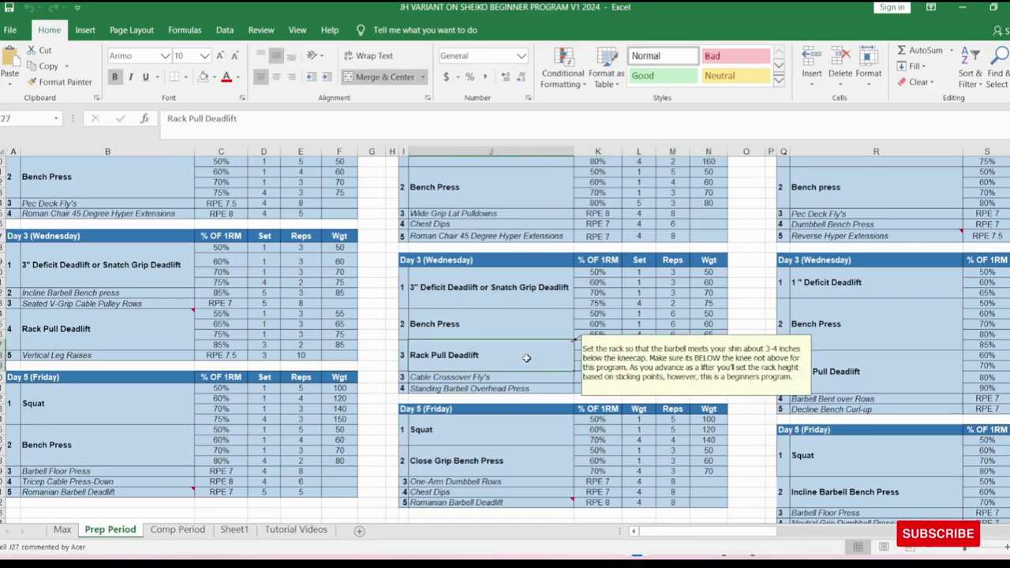
pyautogui.moveTo(41, 323)
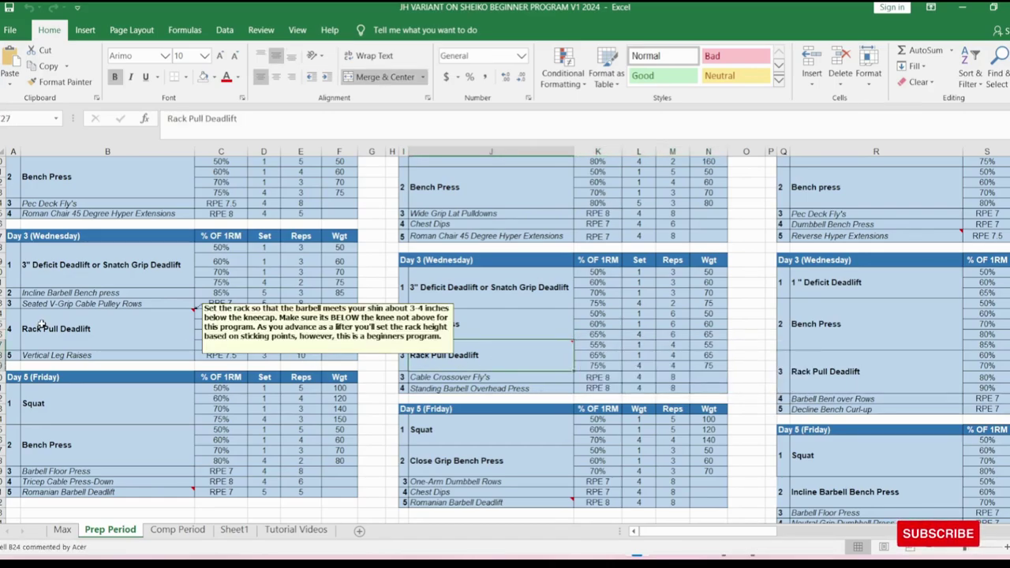
pyautogui.click(540, 377)
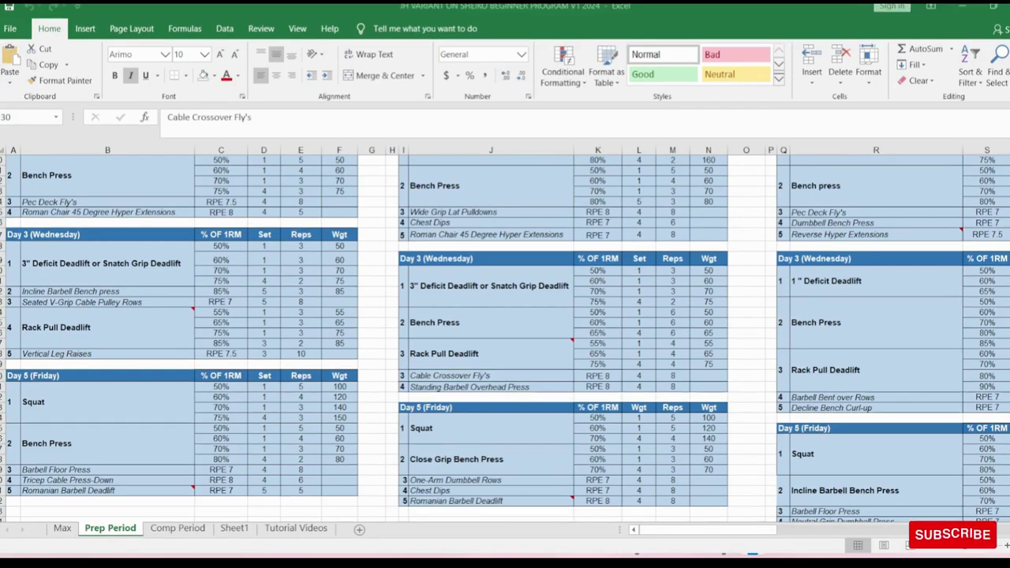
pyautogui.click(751, 555)
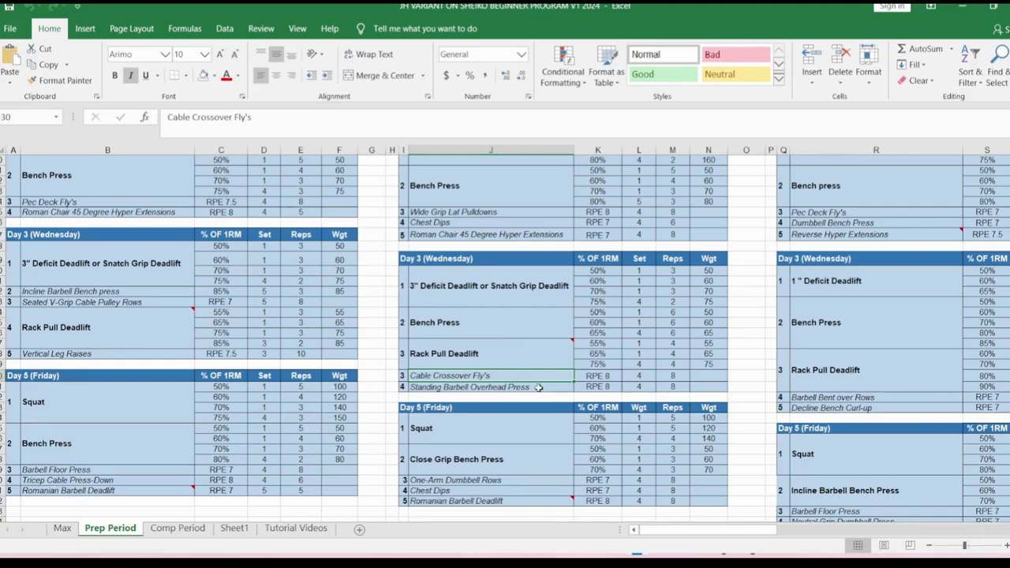
pyautogui.click(539, 388)
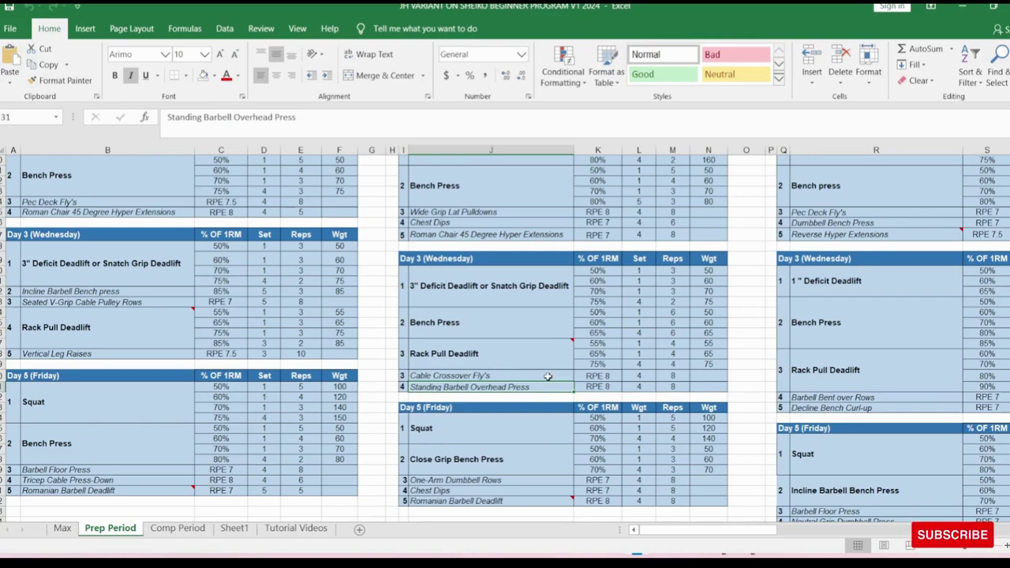
pyautogui.click(548, 376)
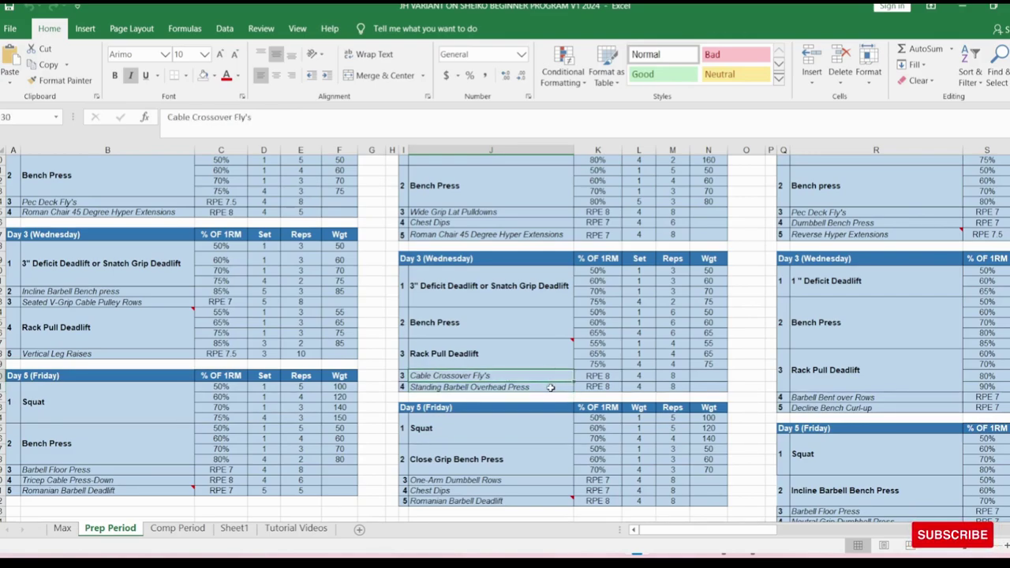
pyautogui.click(551, 388)
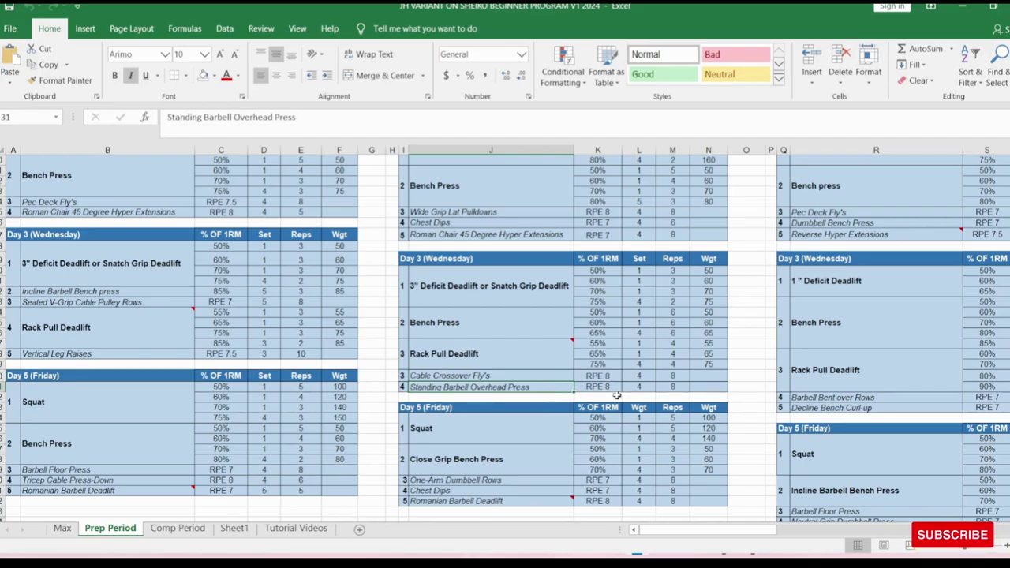
# - Examine the Chest Dips and Romanian Barbell Deadlift and the accessory RPE values in Week 2 Day 5
pyautogui.scroll(-1, 550, 413)
pyautogui.scroll(-3, 549, 413)
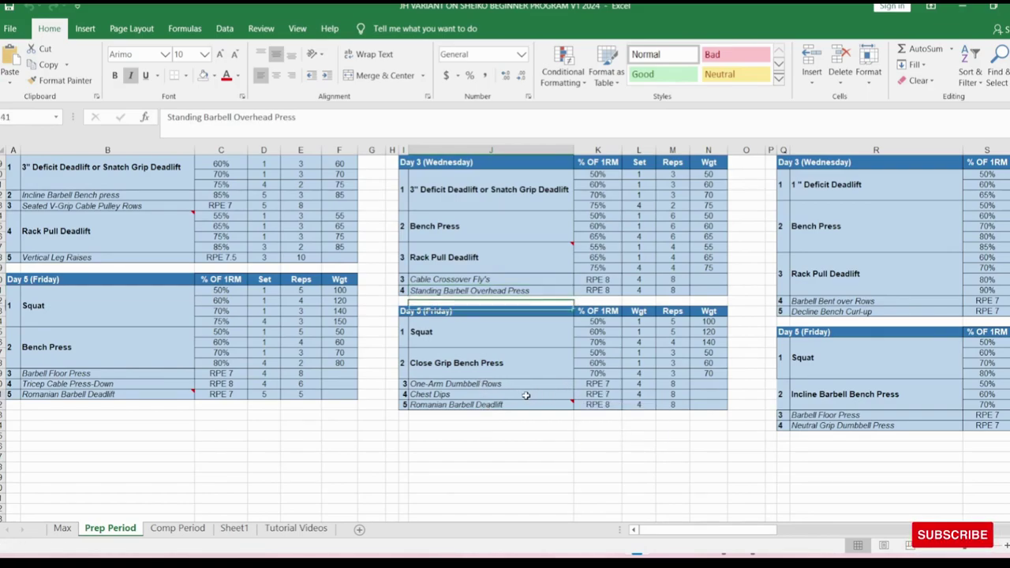
pyautogui.click(525, 394)
pyautogui.click(510, 405)
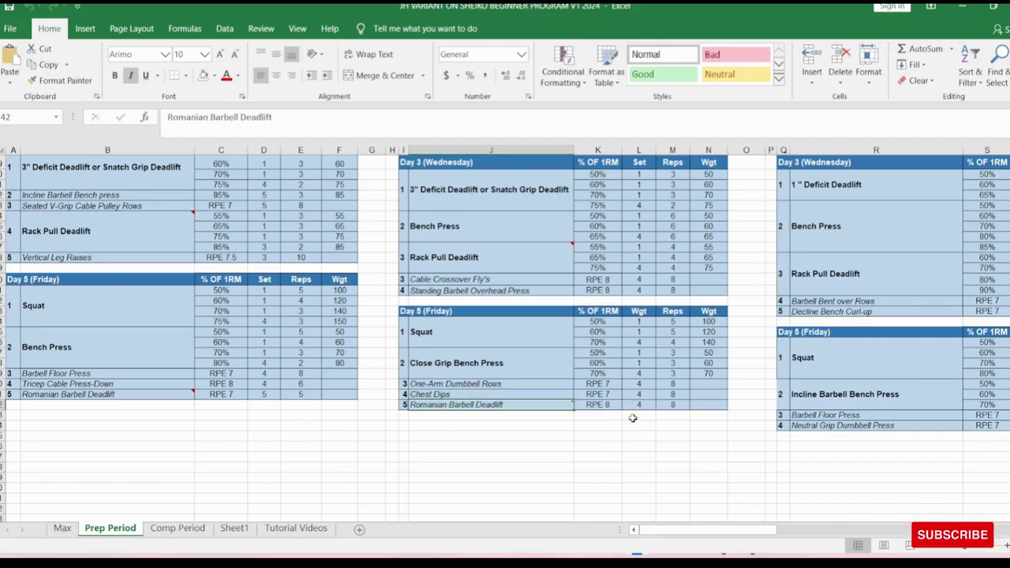
pyautogui.moveTo(597, 374); pyautogui.dragTo(601, 405)
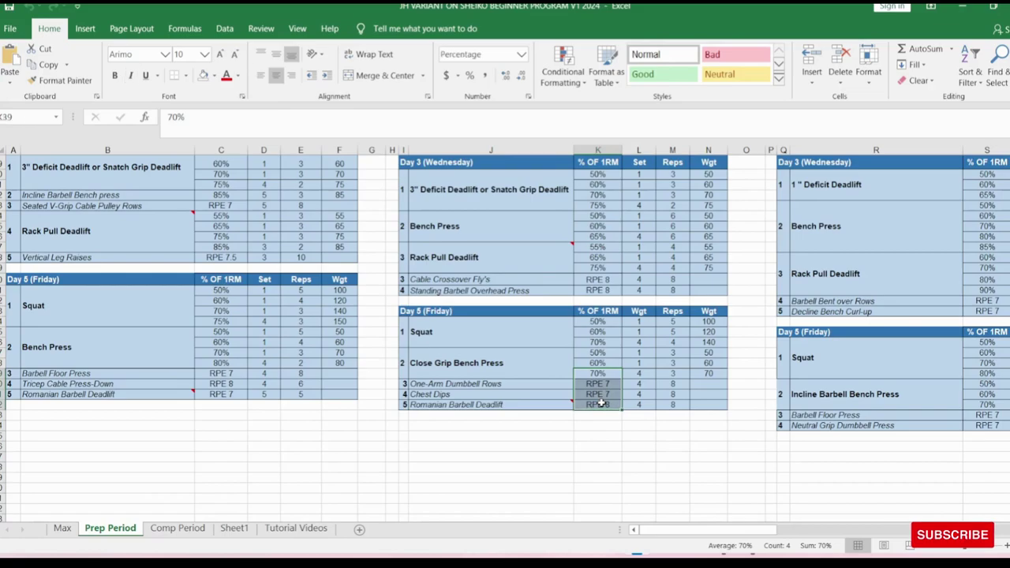
pyautogui.click(601, 405)
# - Compare the Week 2 Day 5 Close Grip Bench Press 70% row with the Bench Press and Squat work on the other Week 2 days
pyautogui.scroll(7, 598, 297)
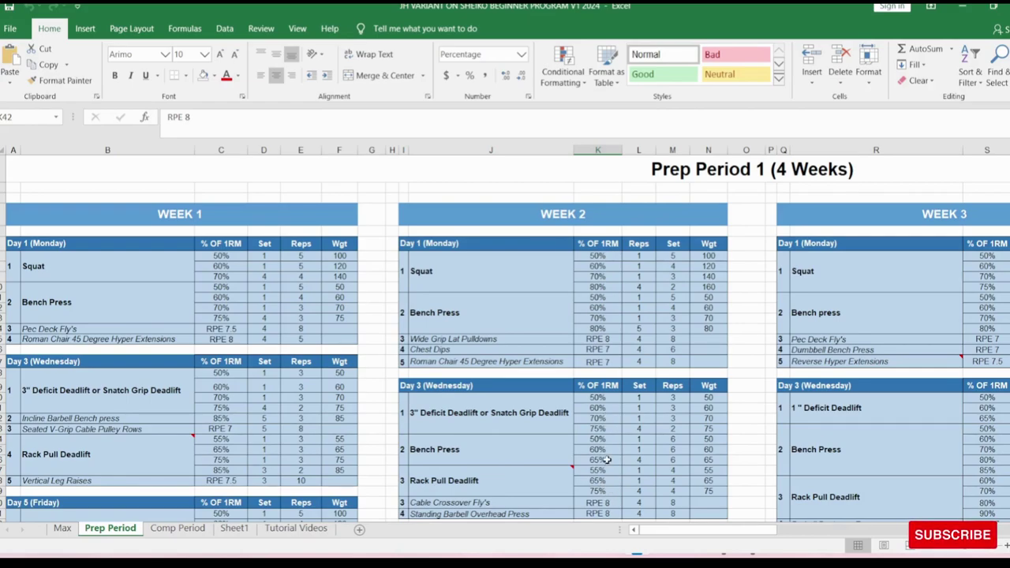
pyautogui.scroll(-4, 603, 464)
pyautogui.scroll(-3, 601, 411)
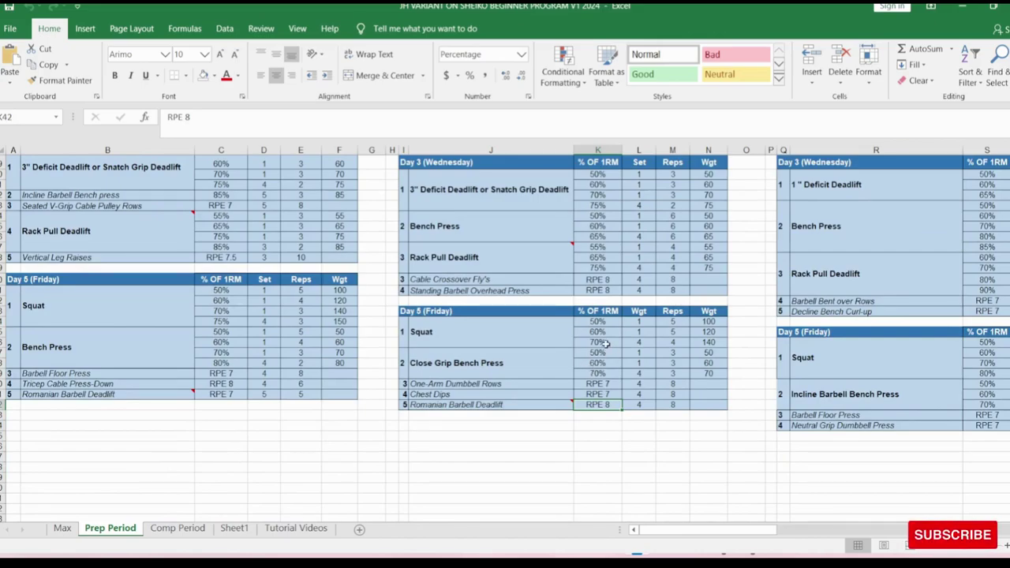
pyautogui.click(610, 376)
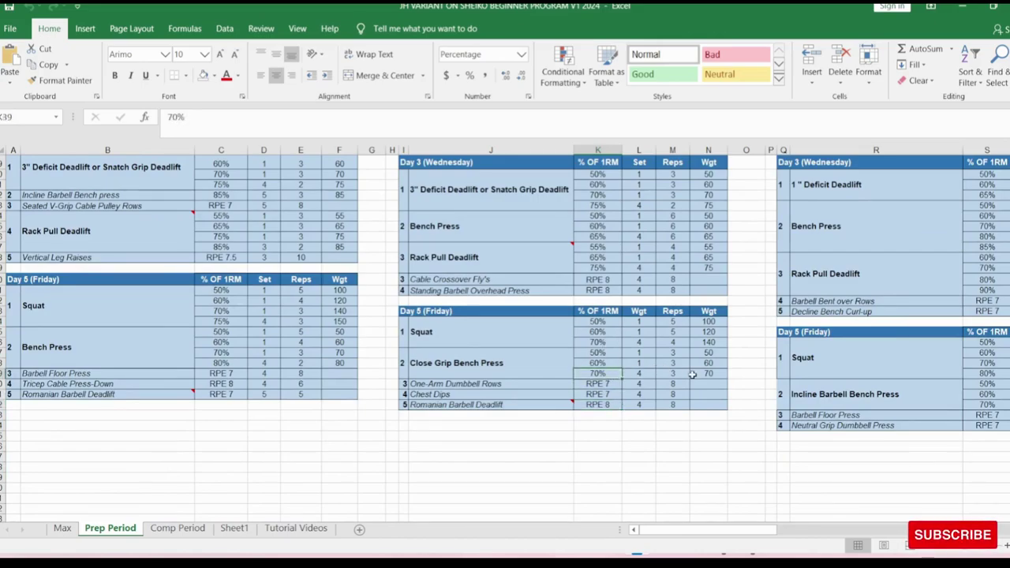
pyautogui.scroll(7, 684, 377)
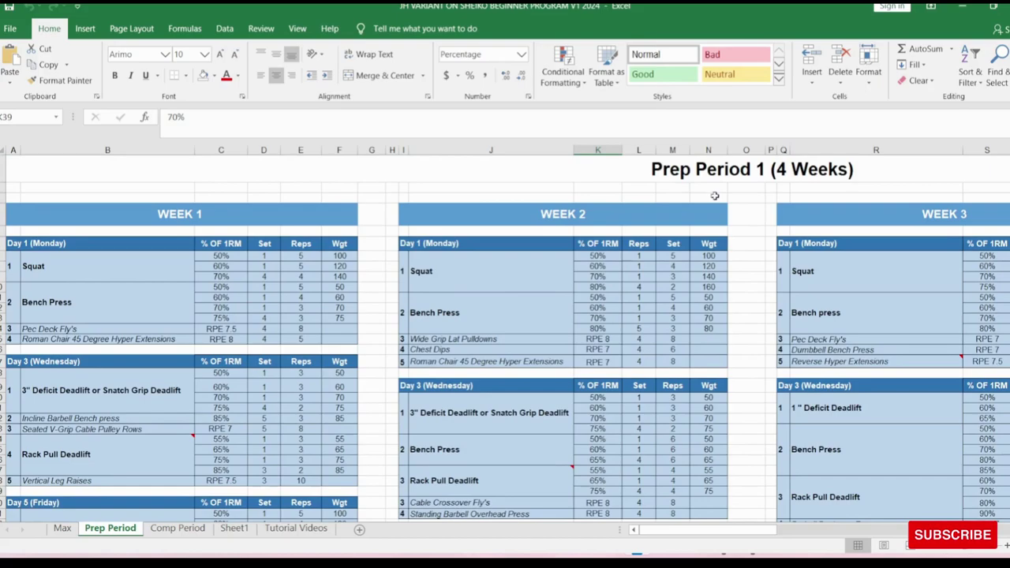
pyautogui.click(474, 311)
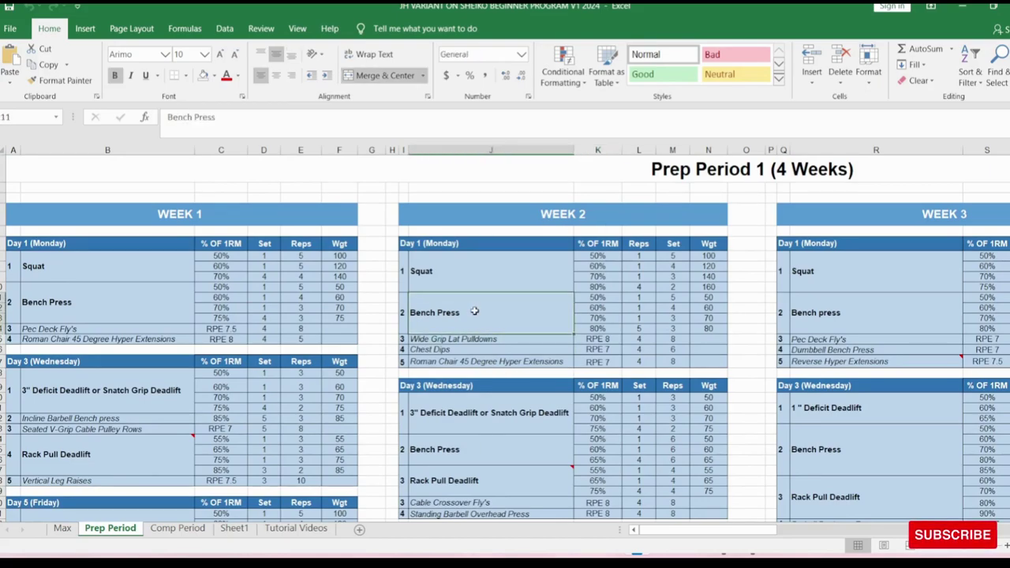
pyautogui.scroll(-5, 473, 312)
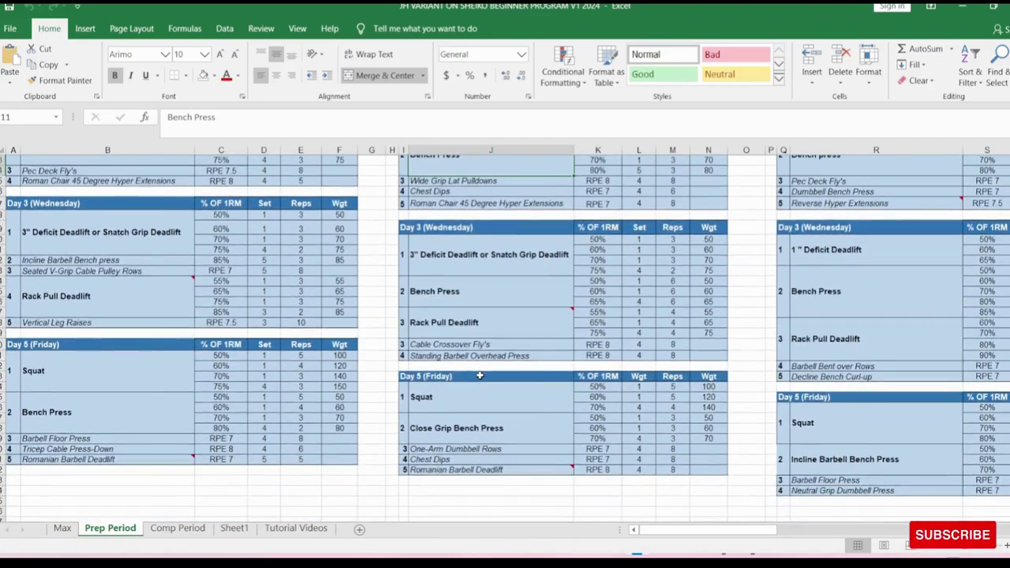
pyautogui.scroll(5, 479, 376)
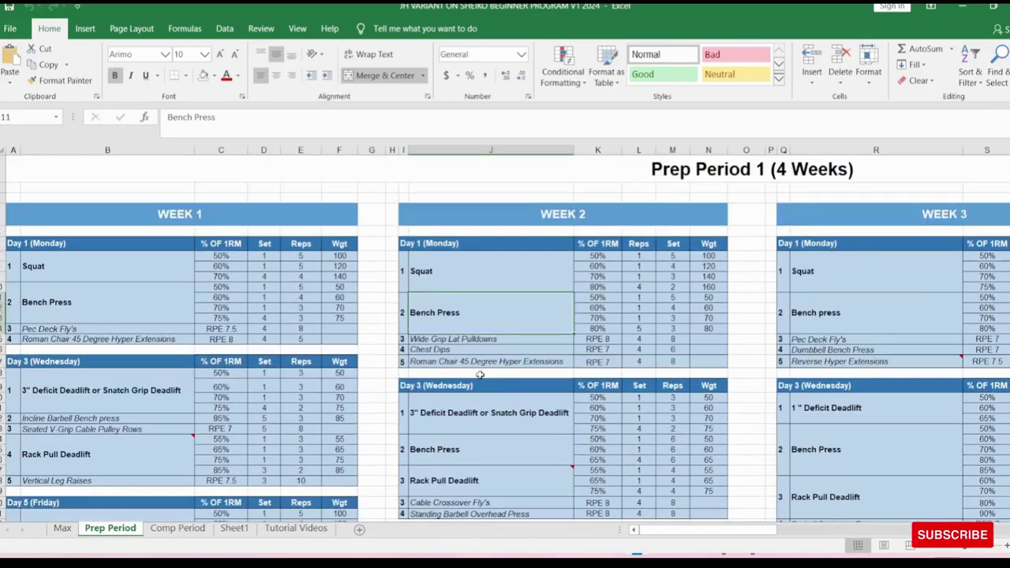
pyautogui.click(489, 269)
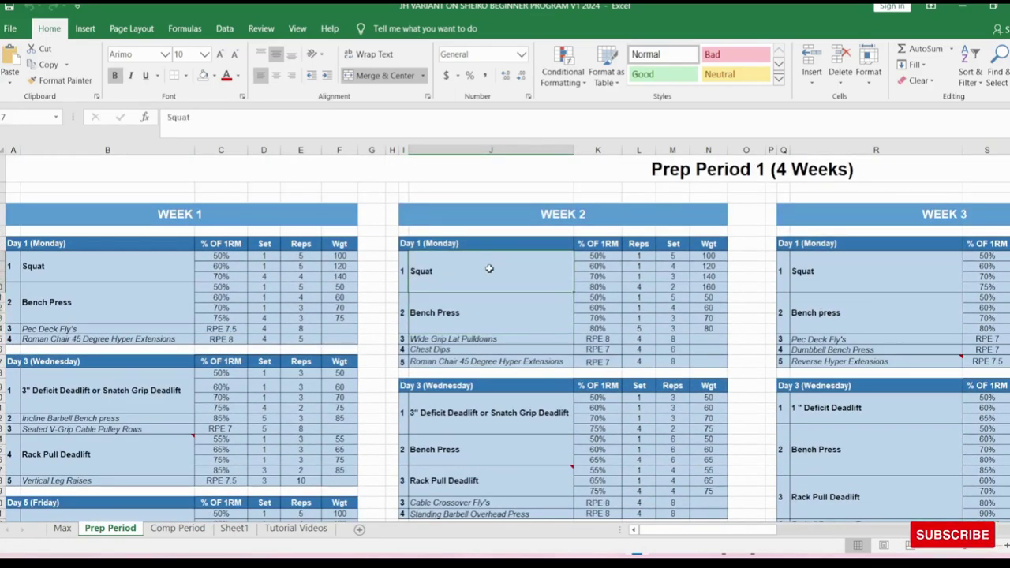
pyautogui.scroll(-4, 490, 269)
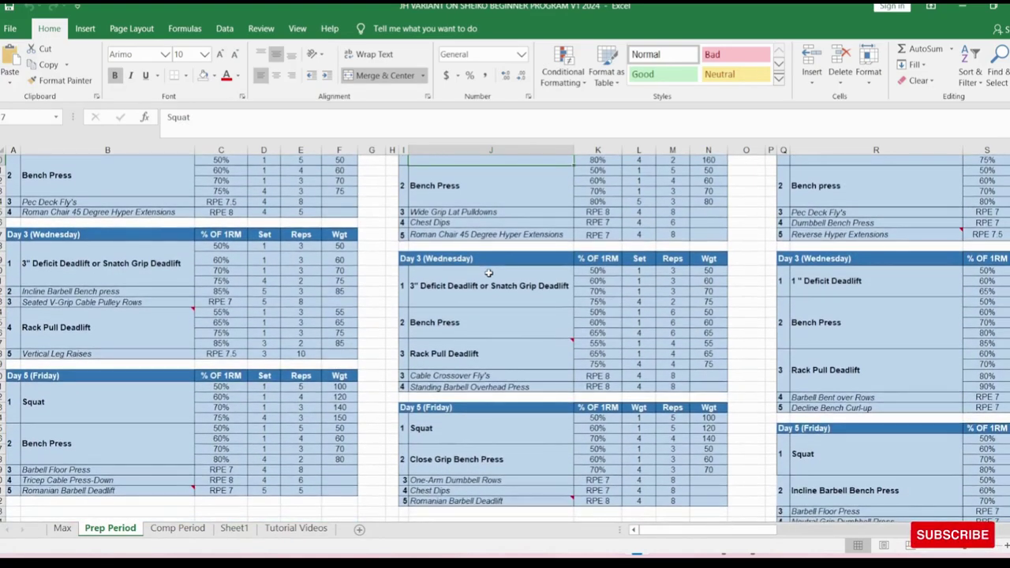
pyautogui.scroll(4, 489, 273)
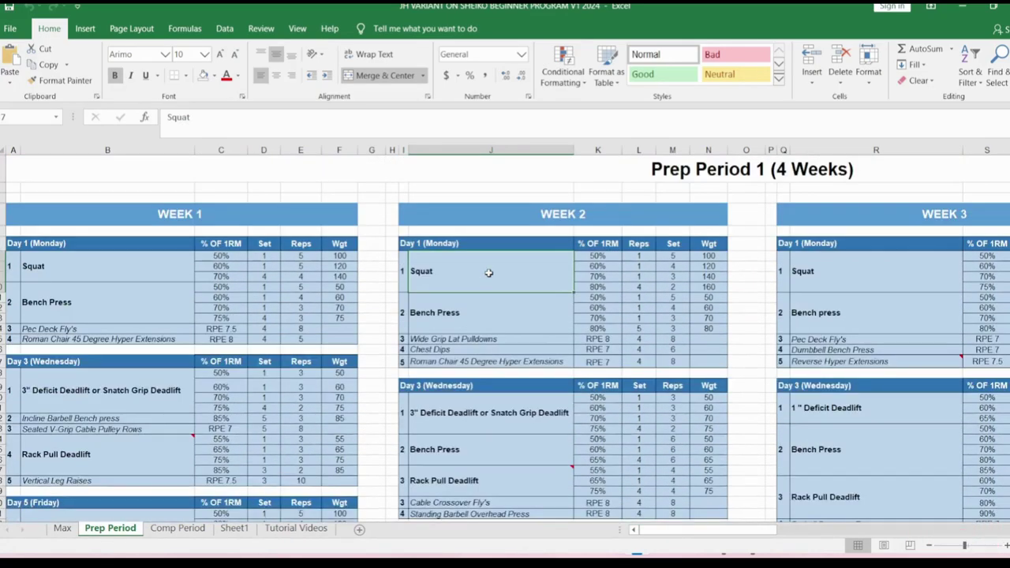
# - Examine the 75% Squat row and the 50% to 80% Bench Press rows in Week 3 Day 1
pyautogui.scroll(-4, 489, 273)
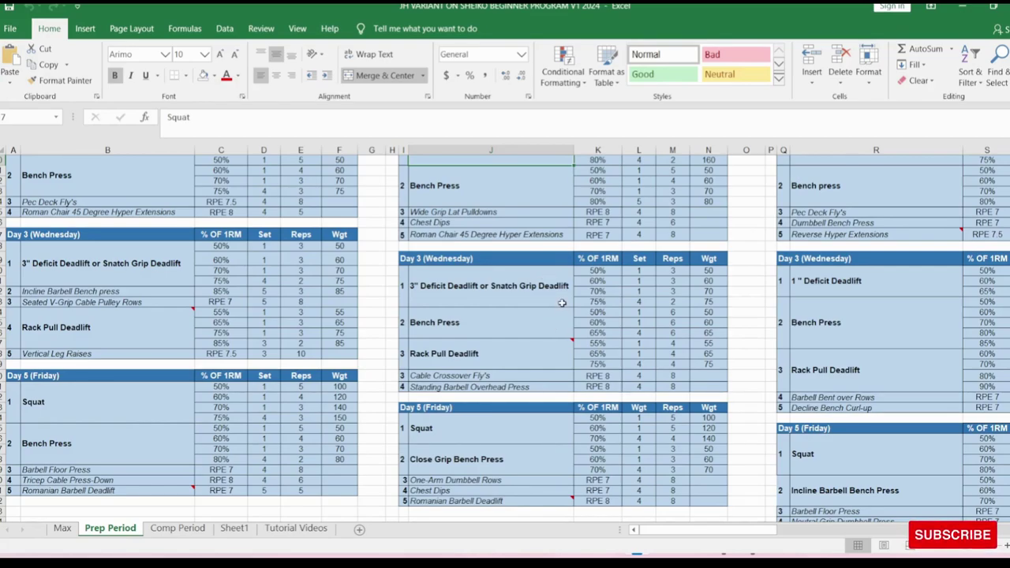
pyautogui.moveTo(867, 222); pyautogui.dragTo(809, 202)
pyautogui.moveTo(746, 195); pyautogui.dragTo(971, 154)
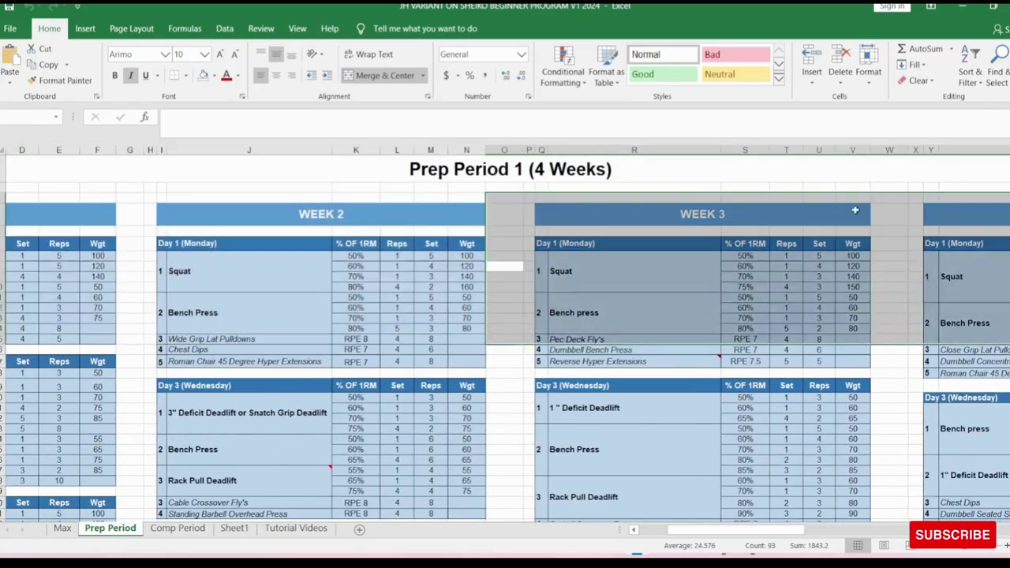
pyautogui.click(667, 255)
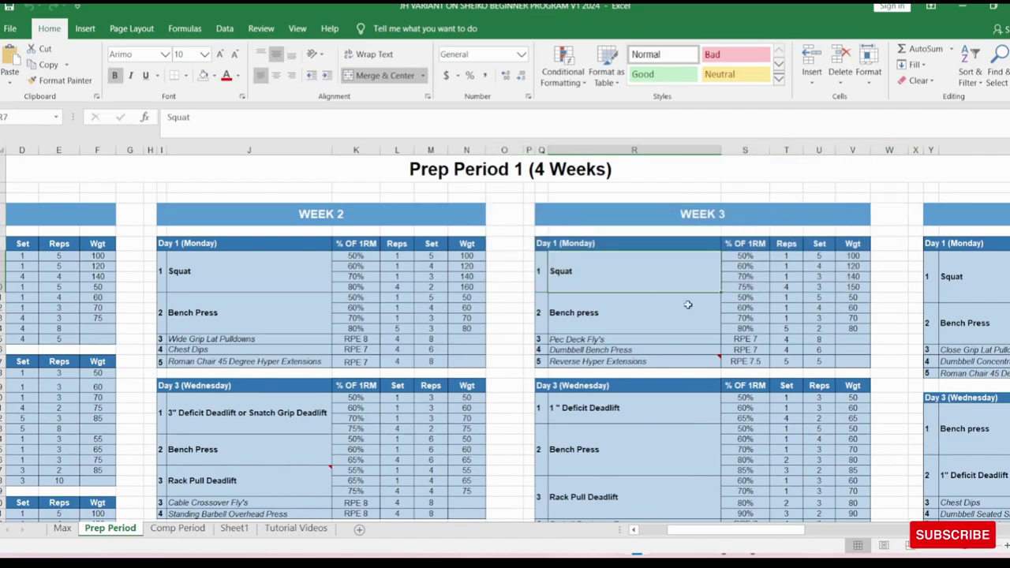
pyautogui.moveTo(789, 530); pyautogui.dragTo(831, 535)
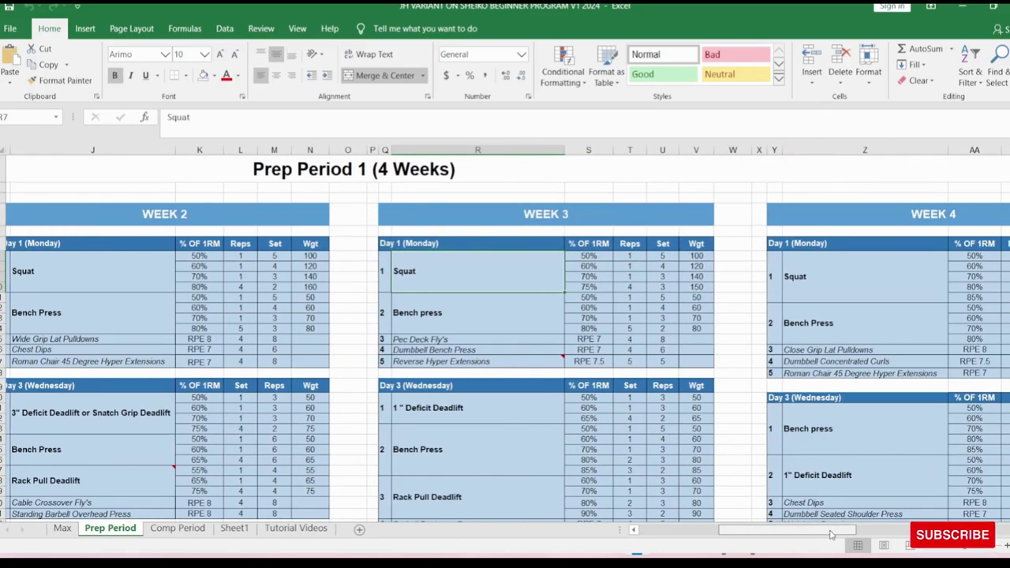
pyautogui.click(742, 258)
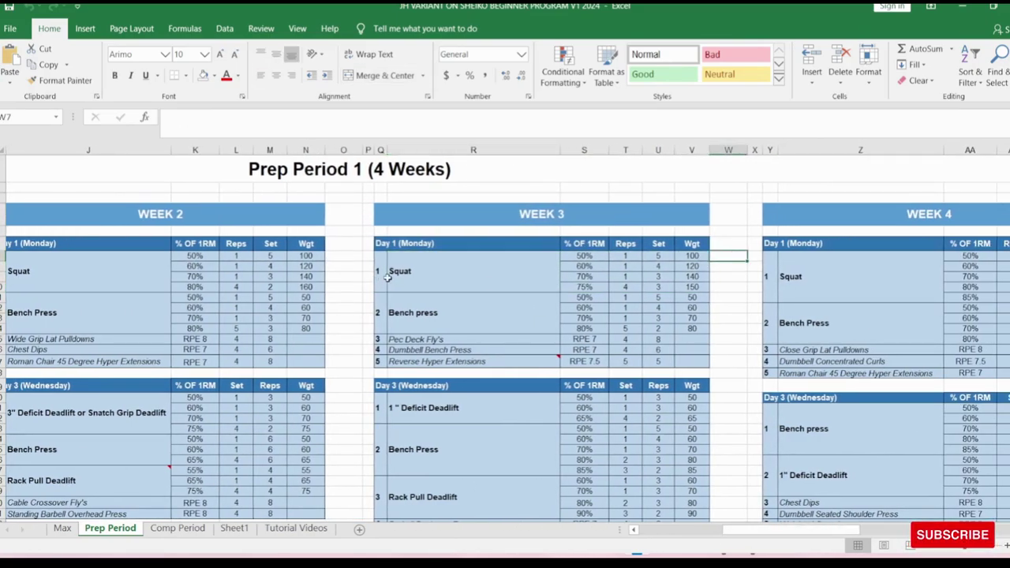
pyautogui.moveTo(588, 287); pyautogui.dragTo(645, 285)
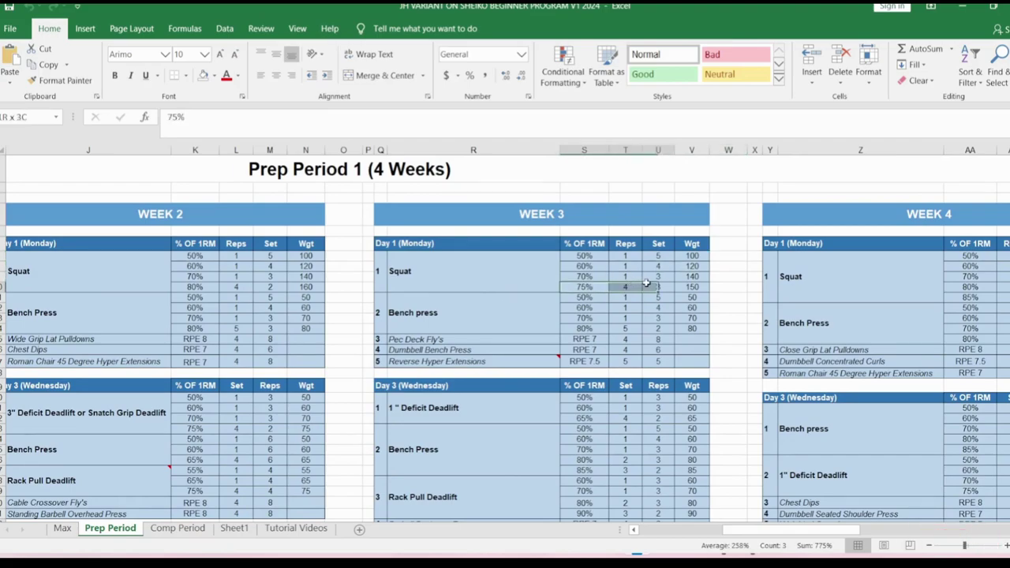
pyautogui.moveTo(588, 328); pyautogui.dragTo(662, 332)
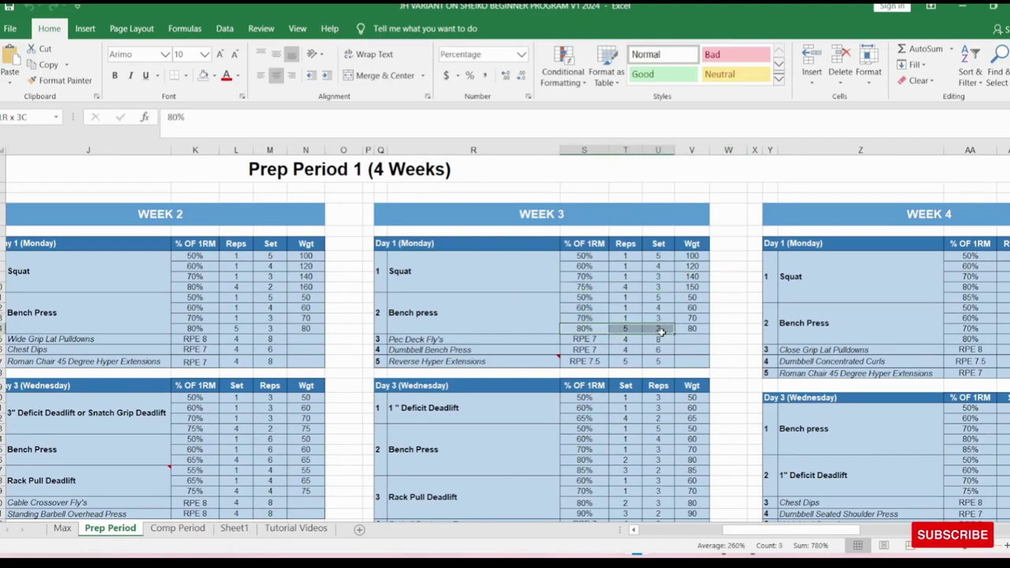
pyautogui.moveTo(598, 300); pyautogui.dragTo(668, 314)
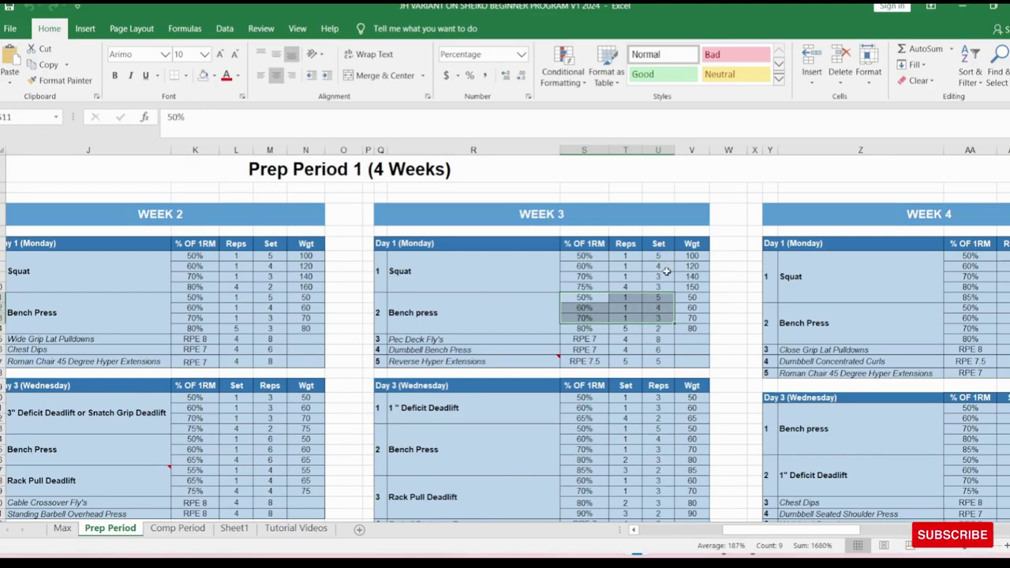
# - Examine the Pec Deck Fly's, Dumbbell Bench Press and Reverse Hyper Extensions in Week 3 Day 1, including the attached note
pyautogui.click(522, 341)
pyautogui.click(519, 351)
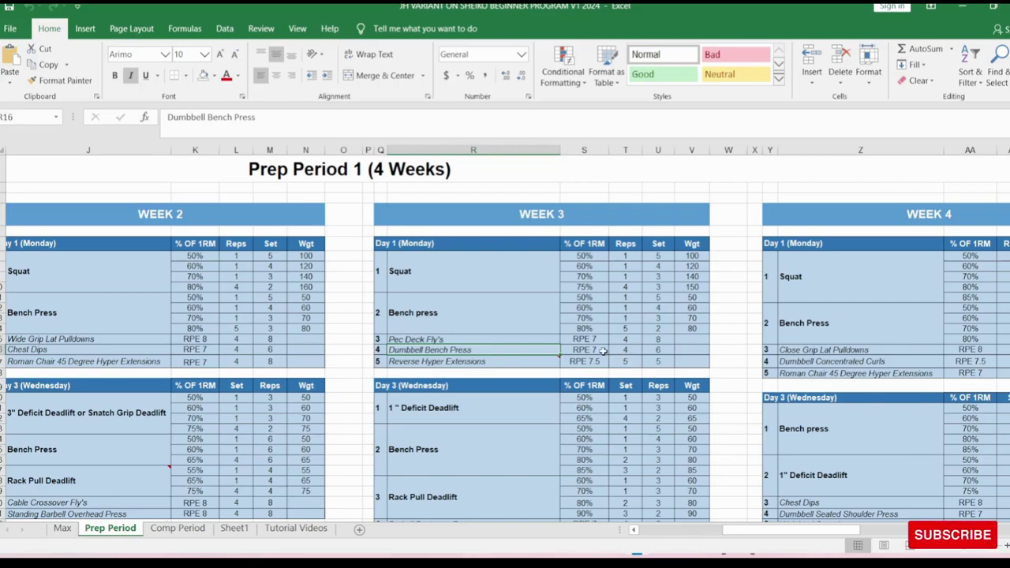
pyautogui.click(537, 361)
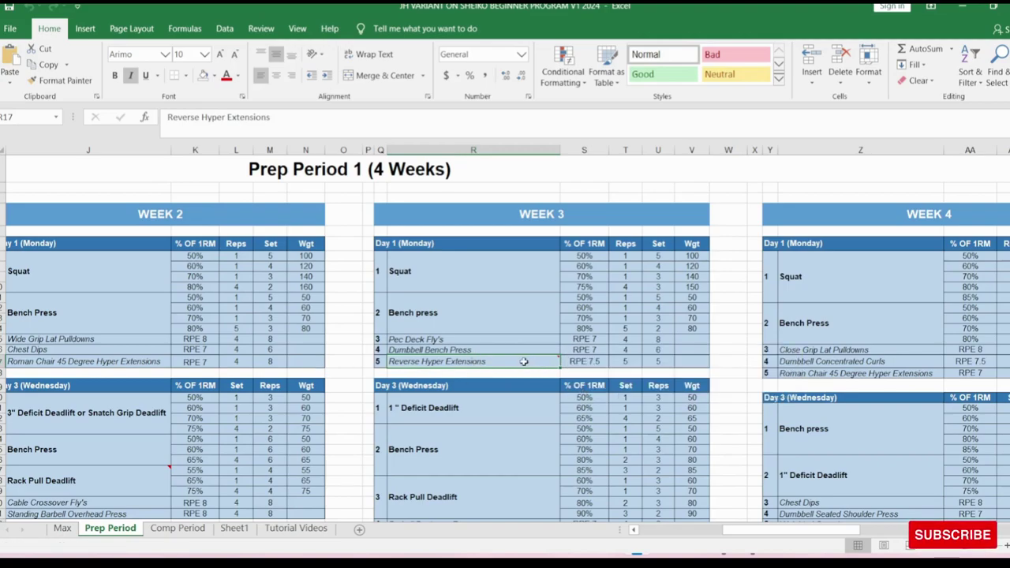
pyautogui.moveTo(505, 362)
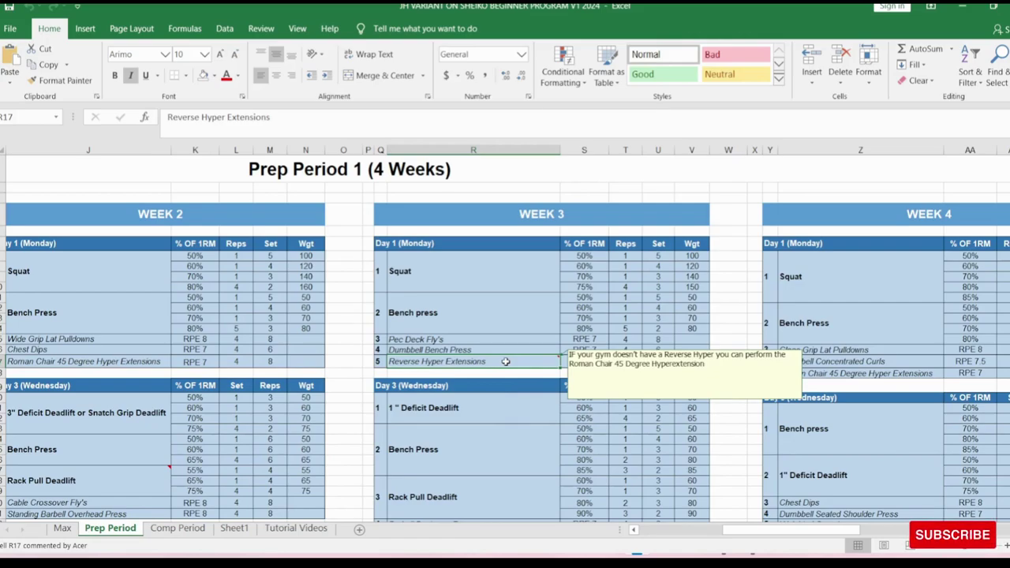
# - Examine the 65% row of the 1" Deficit Deadlift and the 80% and 85% Bench Press rows in Week 3 Day 3
pyautogui.scroll(-4, 506, 361)
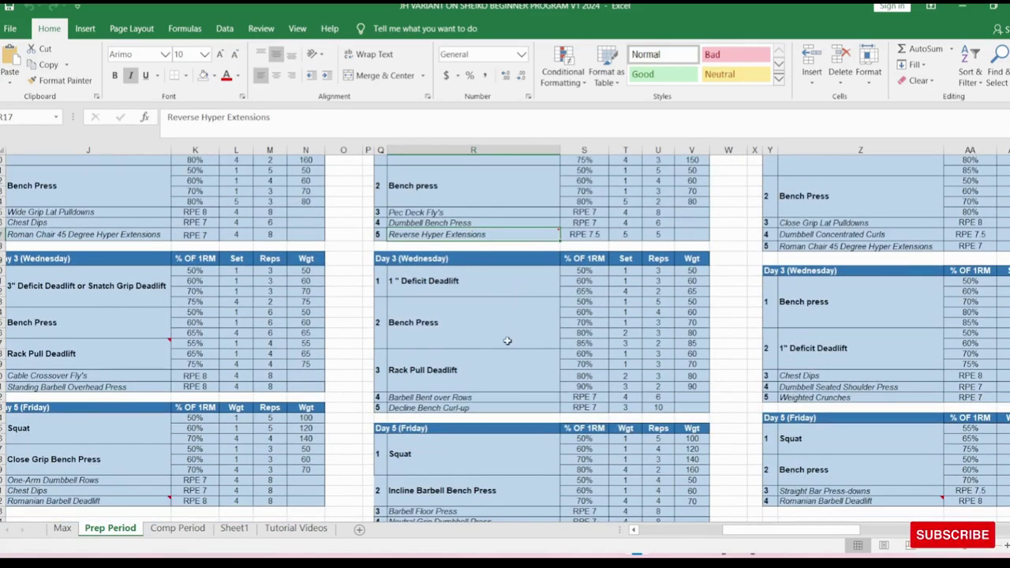
pyautogui.moveTo(584, 291); pyautogui.dragTo(624, 291)
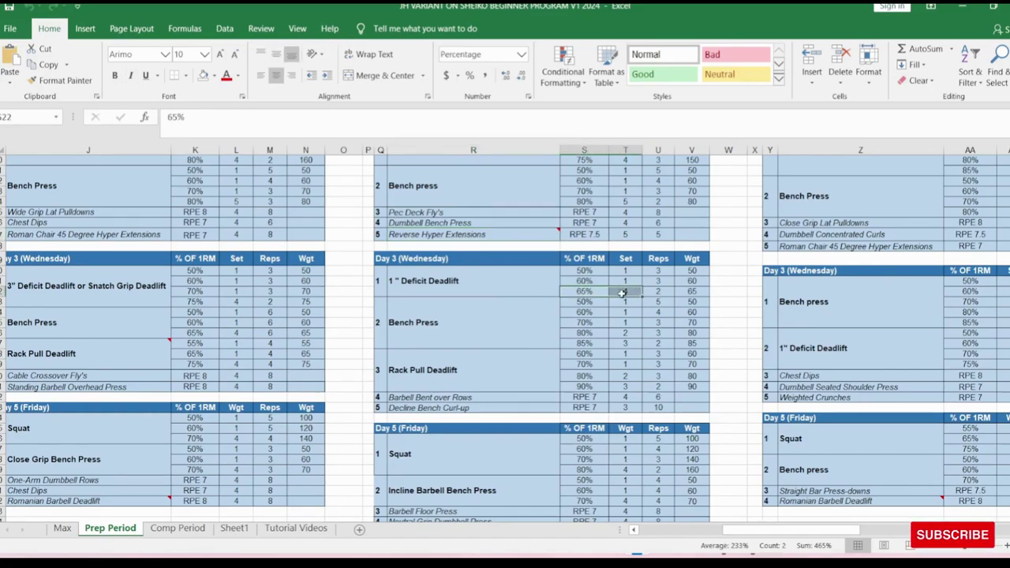
pyautogui.click(522, 326)
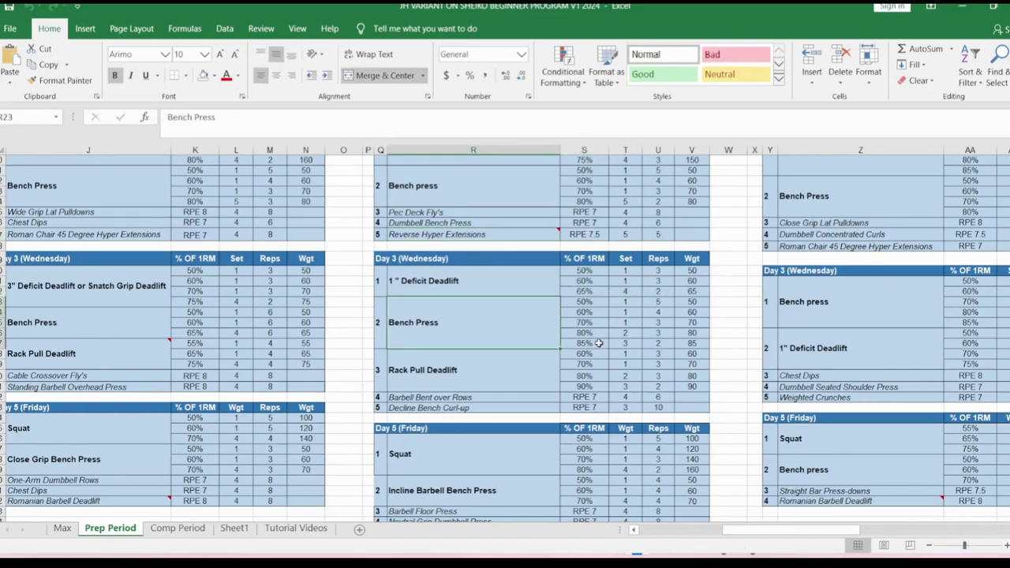
pyautogui.moveTo(567, 343); pyautogui.dragTo(693, 336)
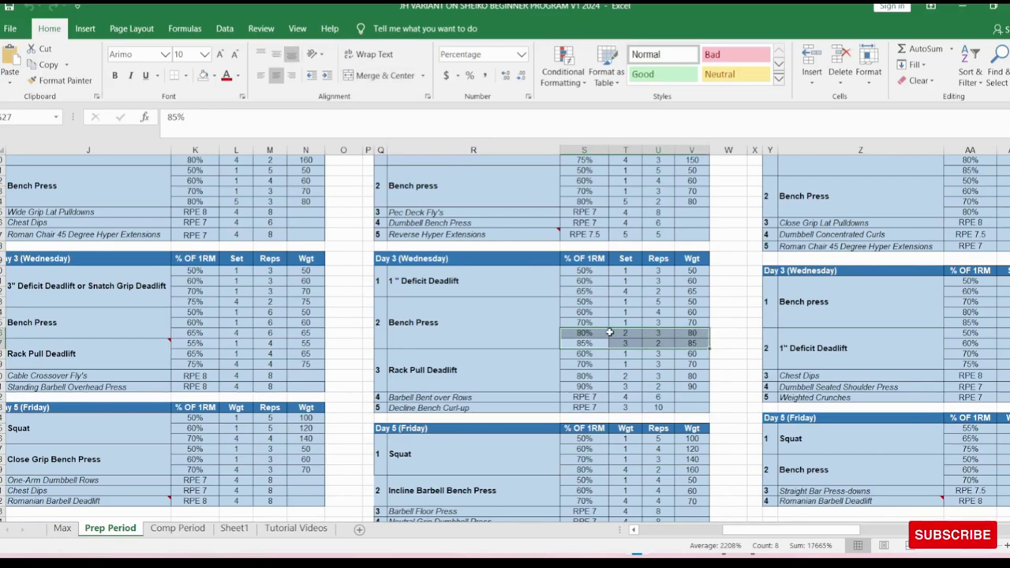
# - Examine the 80% and 90% rows of the Rack Pull Deadlift and the Barbell Bent over Rows in Week 3 Day 3
pyautogui.click(658, 343)
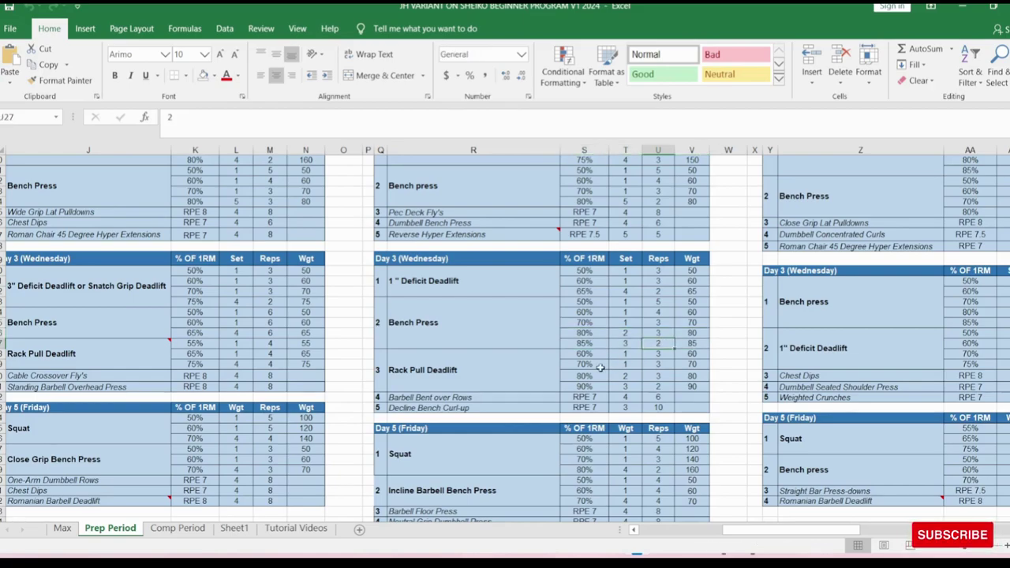
pyautogui.moveTo(596, 391); pyautogui.dragTo(593, 377)
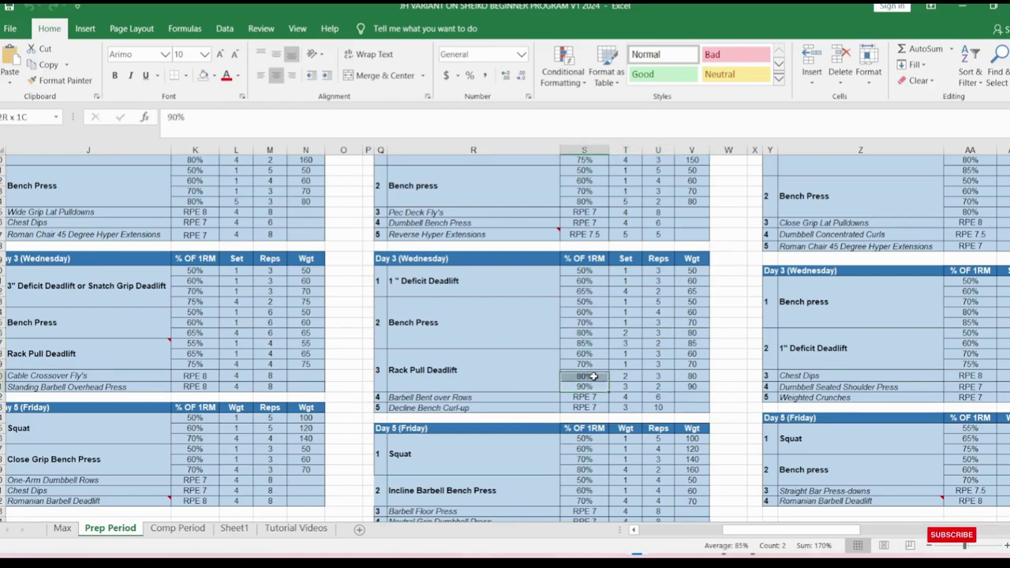
pyautogui.hotkey('shift', 'Right')
pyautogui.hotkey('shift', 'Right')
pyautogui.hotkey('shift', 'Right')
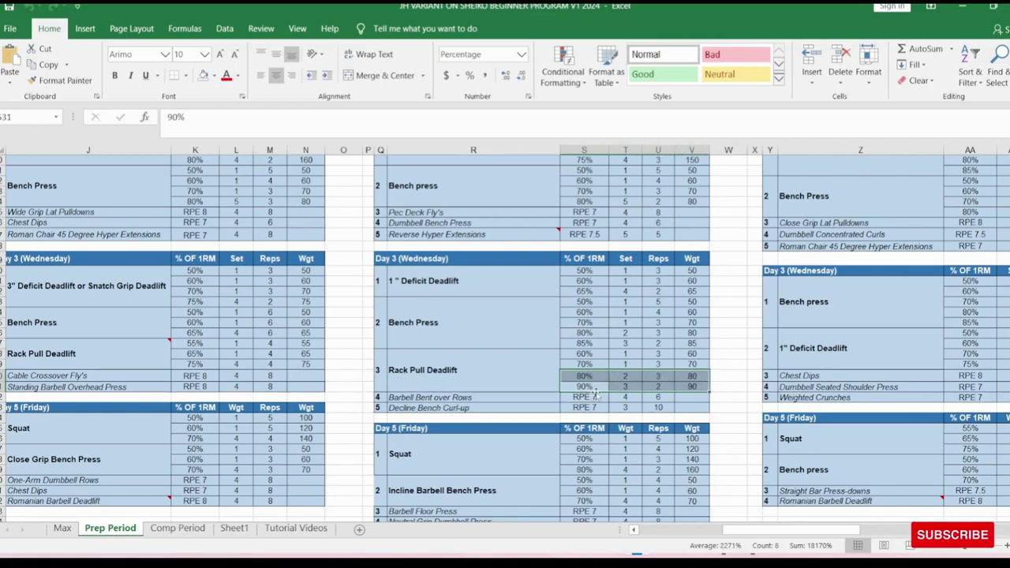
pyautogui.click(527, 371)
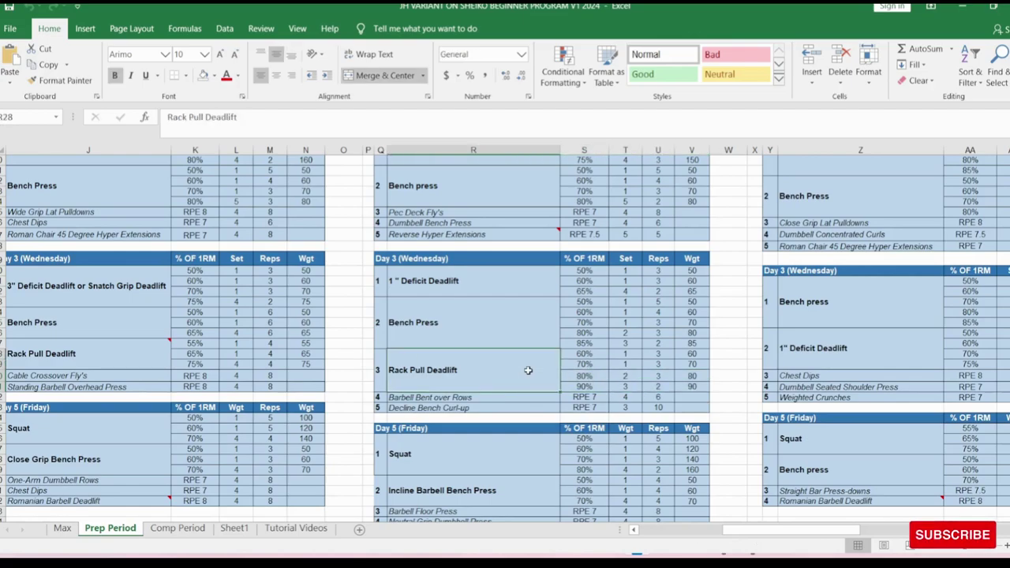
pyautogui.click(510, 398)
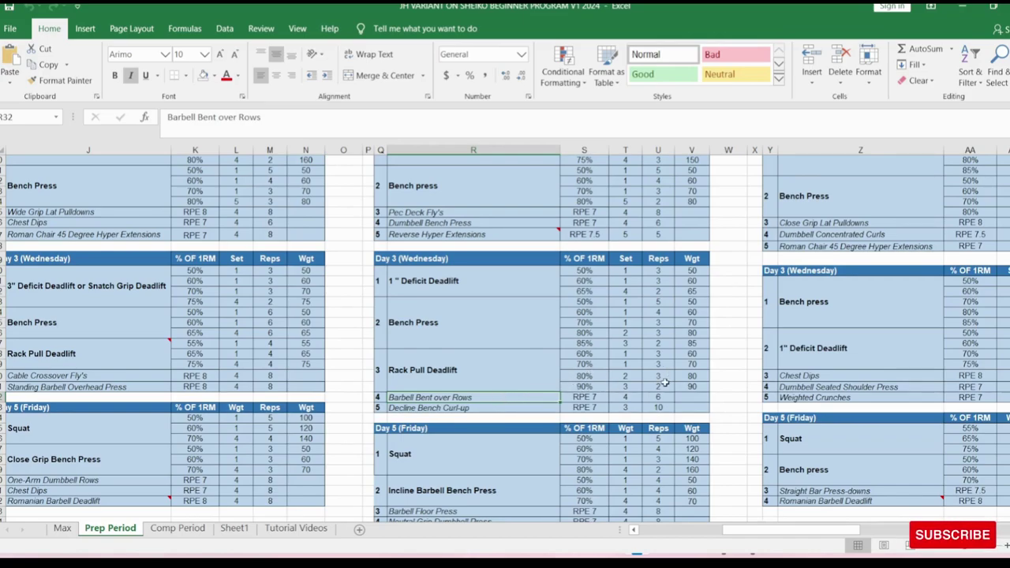
# - Compare the Week 3 Day 5 Incline Barbell Bench Press with Week 2's Close Grip Bench Press, and examine the 70% and 80% Squat rows
pyautogui.scroll(-2, 494, 421)
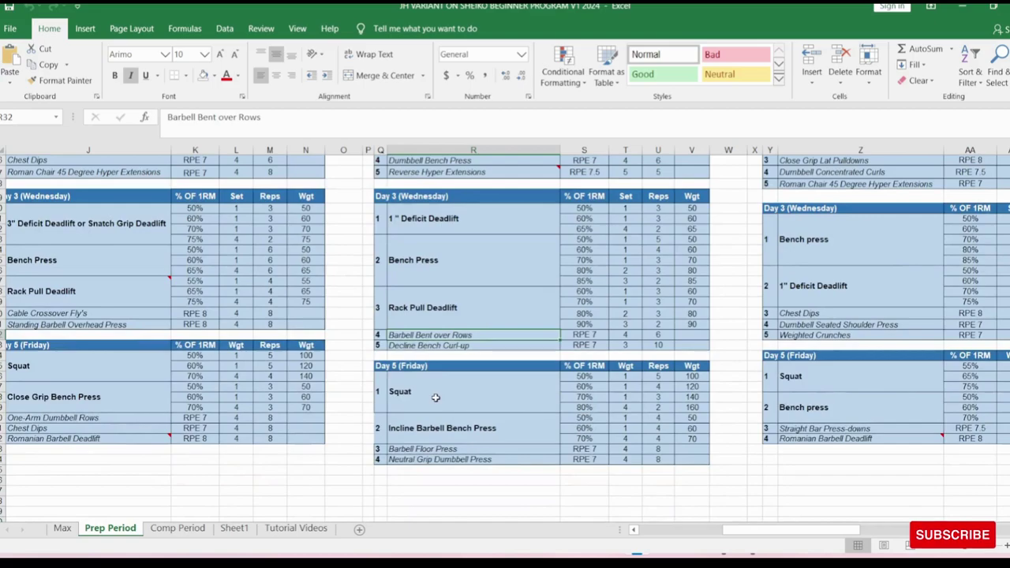
pyautogui.click(447, 436)
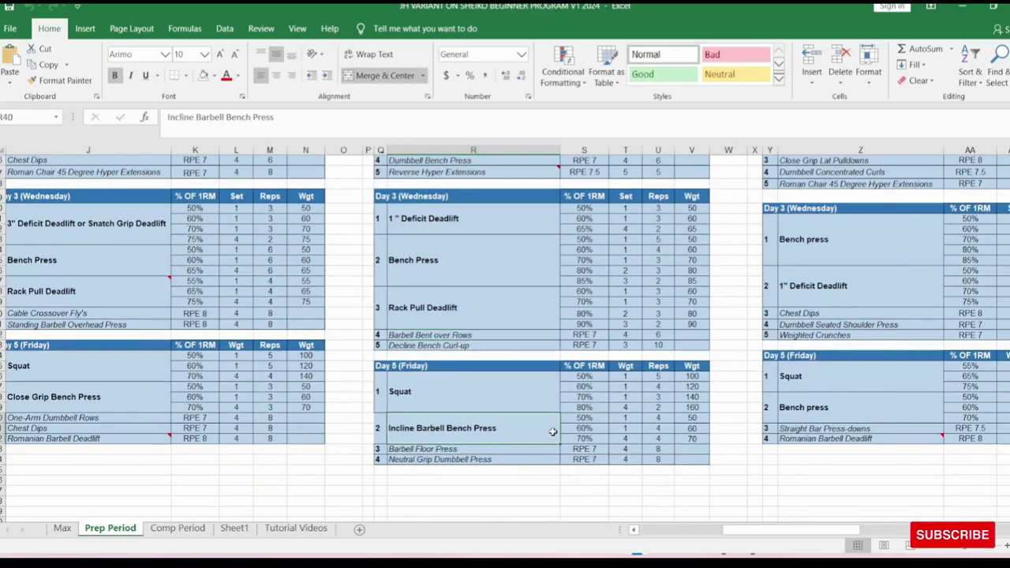
pyautogui.click(129, 406)
pyautogui.click(464, 424)
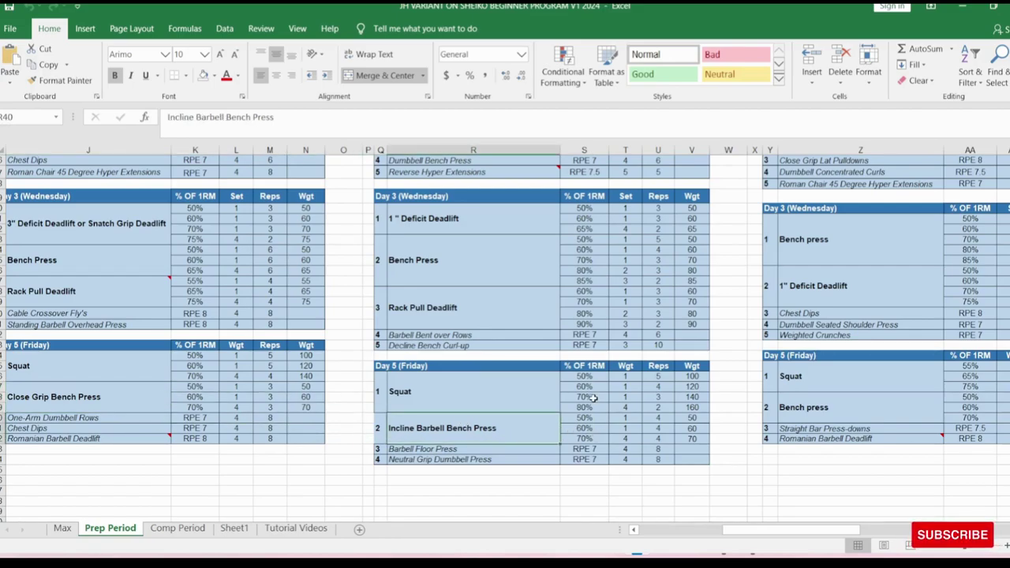
pyautogui.moveTo(594, 407); pyautogui.dragTo(667, 407)
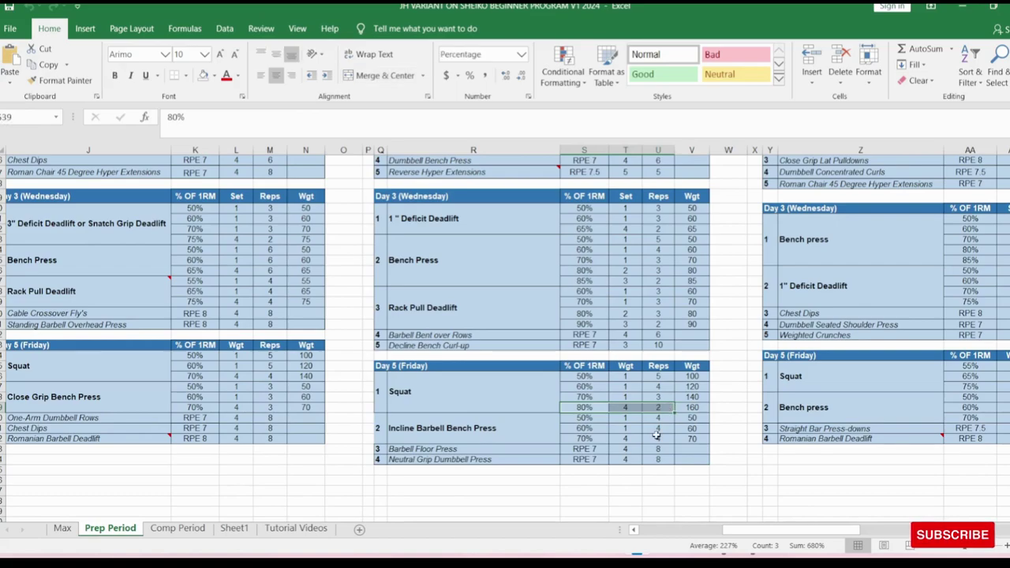
pyautogui.click(584, 397)
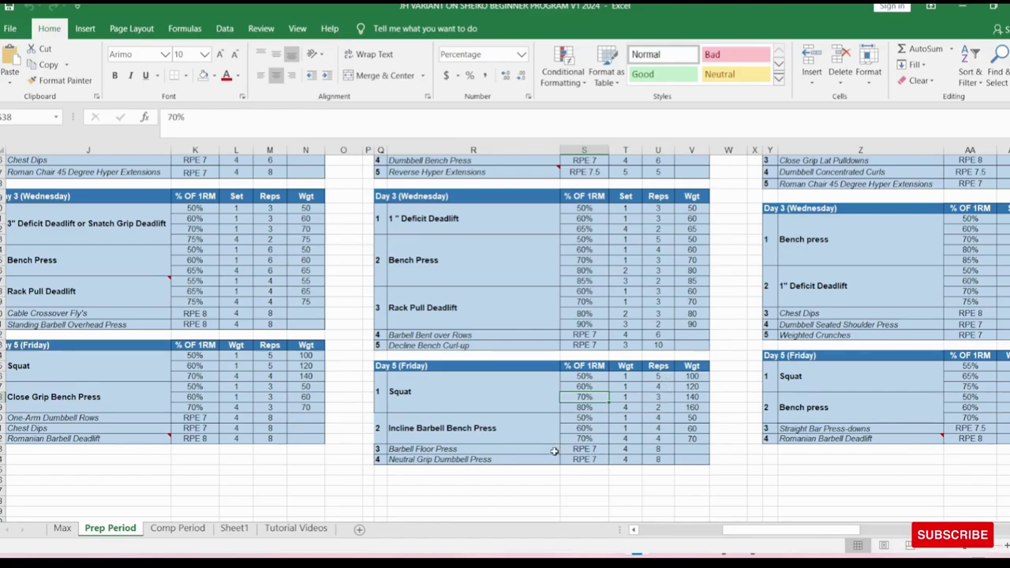
# - Examine the 50% to 70% Incline Barbell Bench Press rows and the Neutral Grip Dumbbell Press in Week 3 Day 5
pyautogui.moveTo(549, 428); pyautogui.dragTo(659, 439)
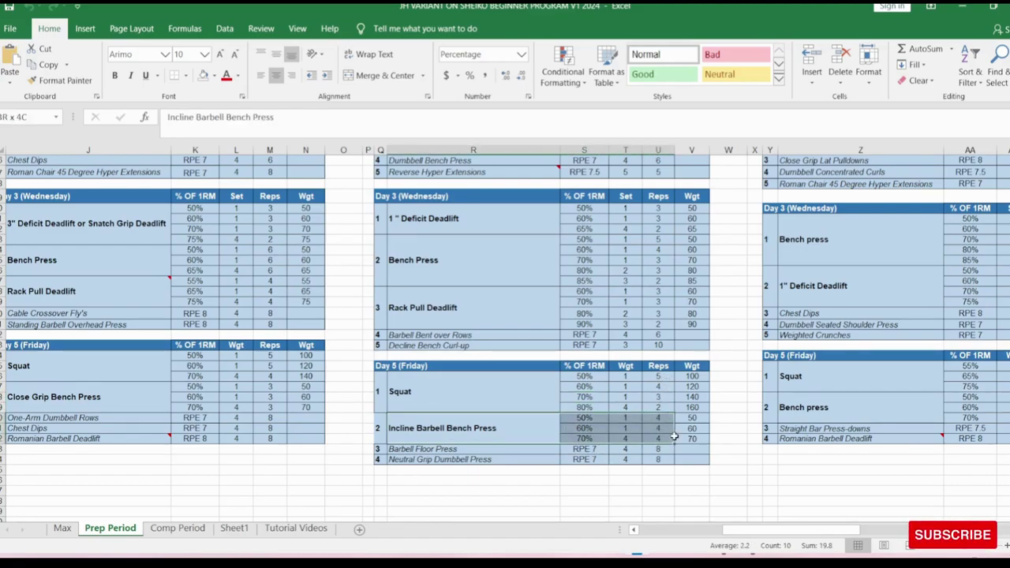
pyautogui.click(598, 440)
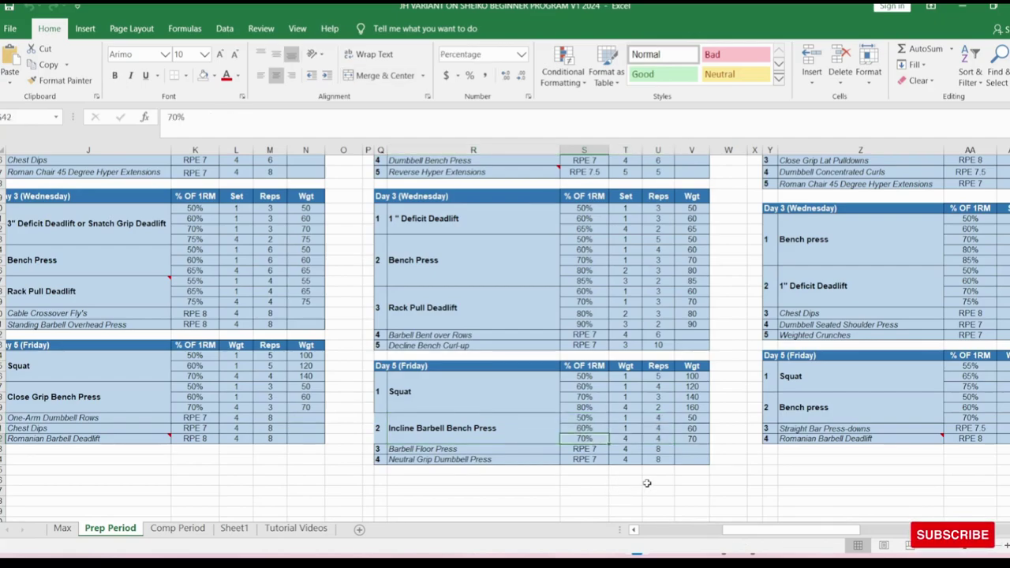
pyautogui.click(493, 460)
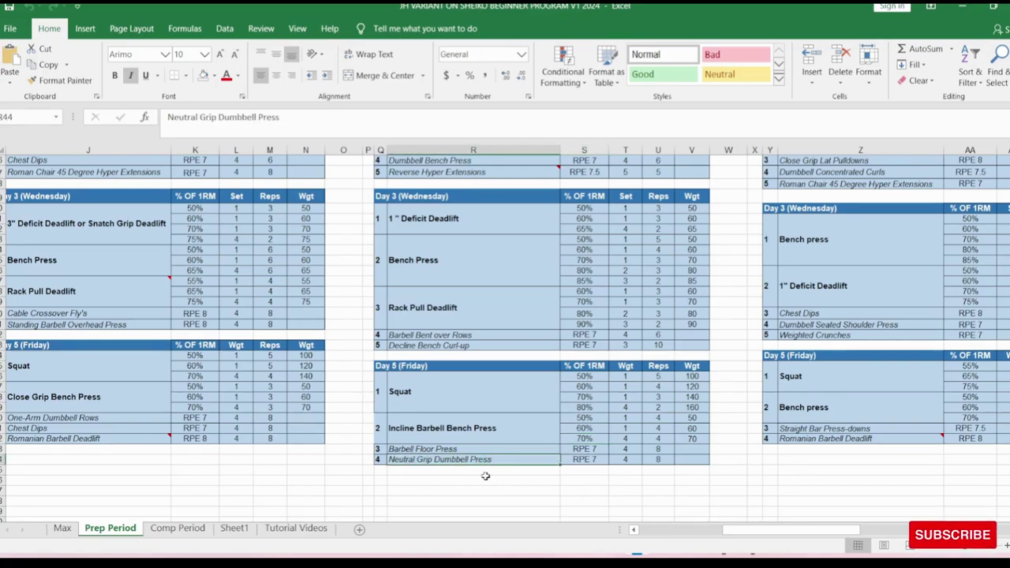
# - Examine the 80% and 85% Squat rows and the 50% to 80% Bench Press rows in Week 4 Day 1
pyautogui.scroll(5, 834, 301)
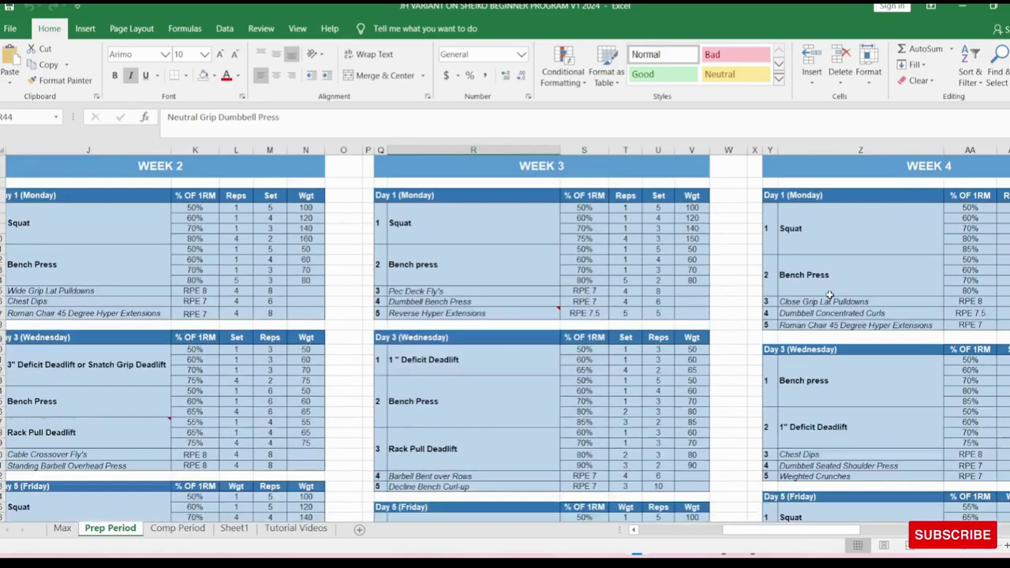
pyautogui.moveTo(729, 219)
pyautogui.mouseDown()
pyautogui.moveTo(987, 237)
pyautogui.moveTo(924, 239)
pyautogui.moveTo(936, 190)
pyautogui.mouseUp()
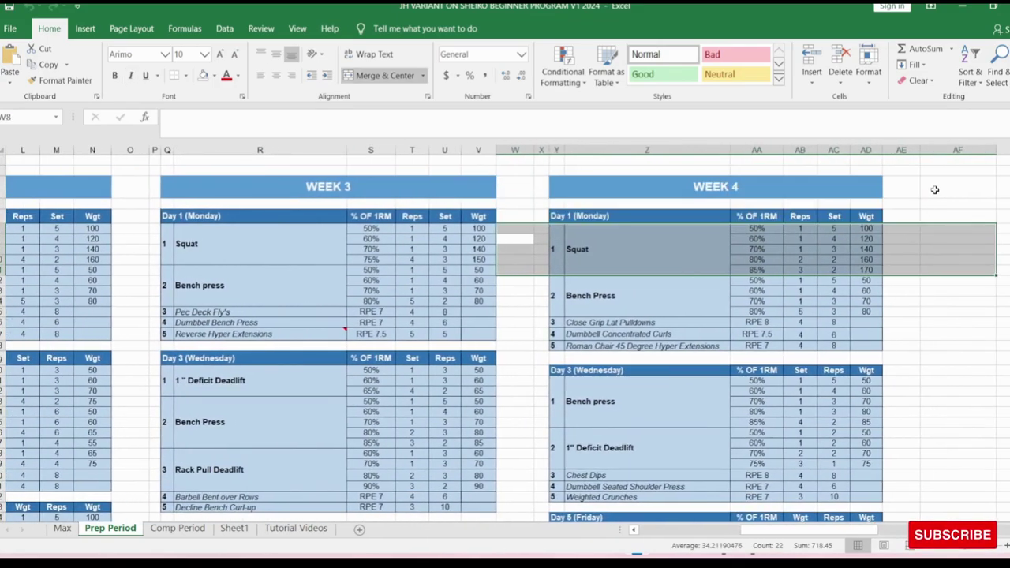
pyautogui.click(933, 188)
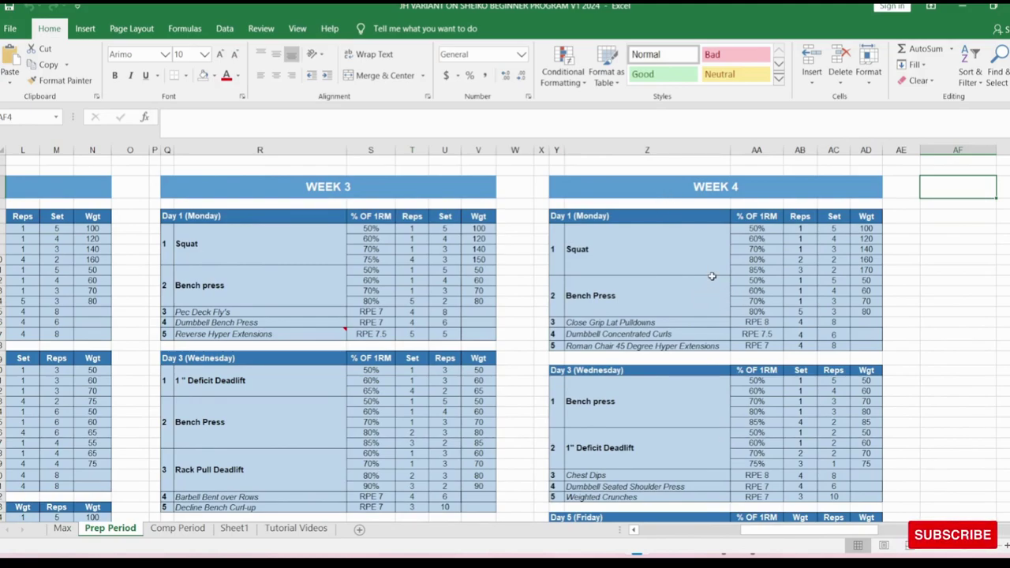
pyautogui.moveTo(746, 270); pyautogui.dragTo(866, 272)
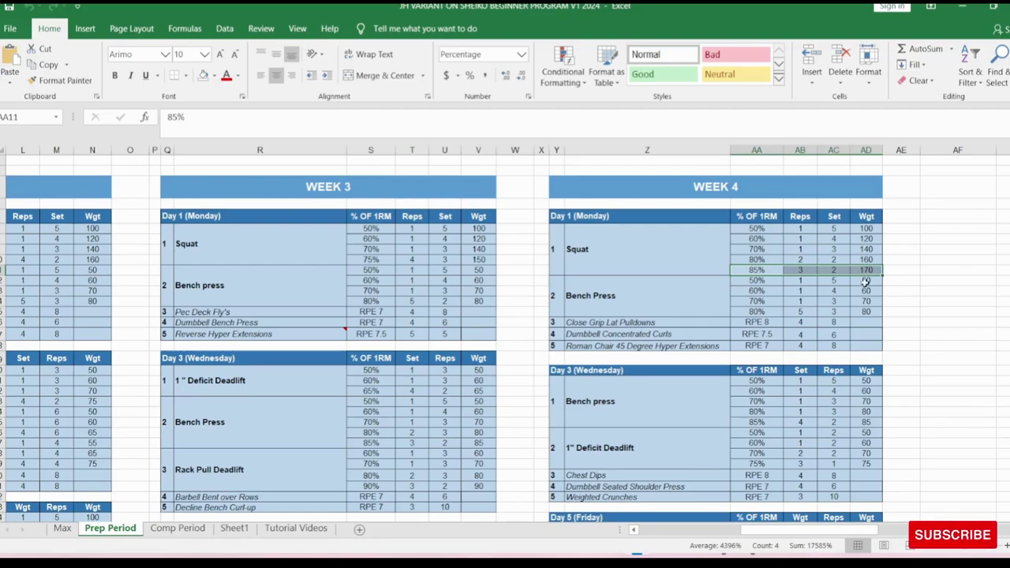
pyautogui.moveTo(750, 260); pyautogui.dragTo(864, 262)
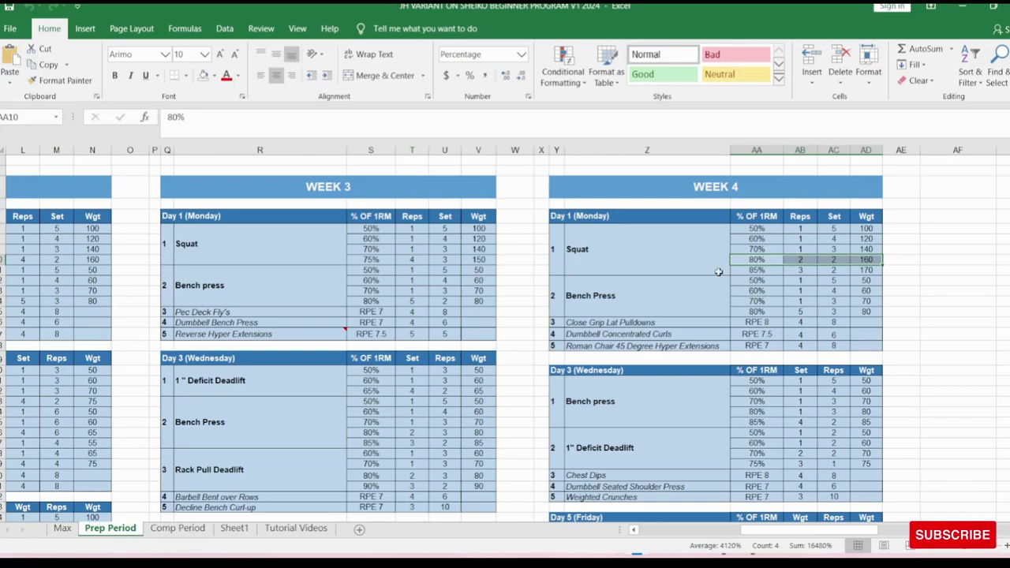
pyautogui.moveTo(758, 312); pyautogui.dragTo(875, 313)
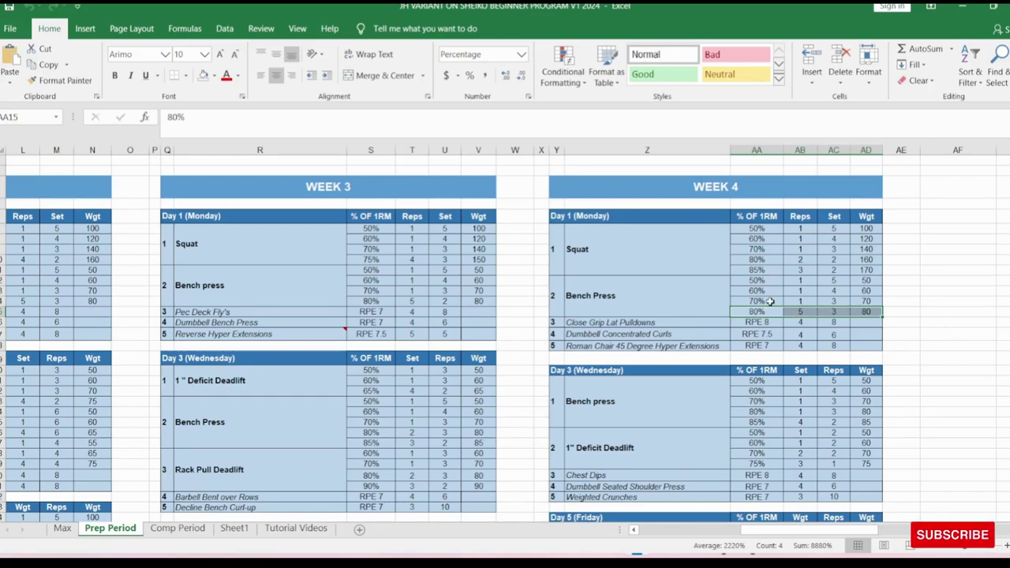
pyautogui.moveTo(767, 280); pyautogui.dragTo(772, 301)
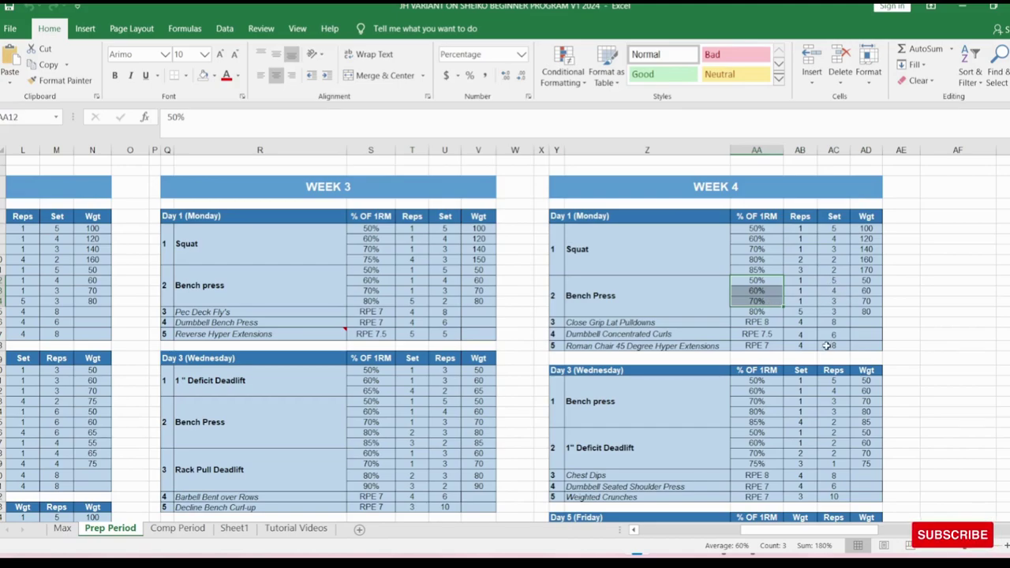
# - Examine the Close Grip Lat Pulldowns, Dumbbell Concentrated Curls and Roman Chair 45 Degree Hyper Extensions in Week 4 Day 1, including their RPE
pyautogui.scroll(-1, 711, 379)
pyautogui.click(928, 292)
pyautogui.scroll(-1, 927, 293)
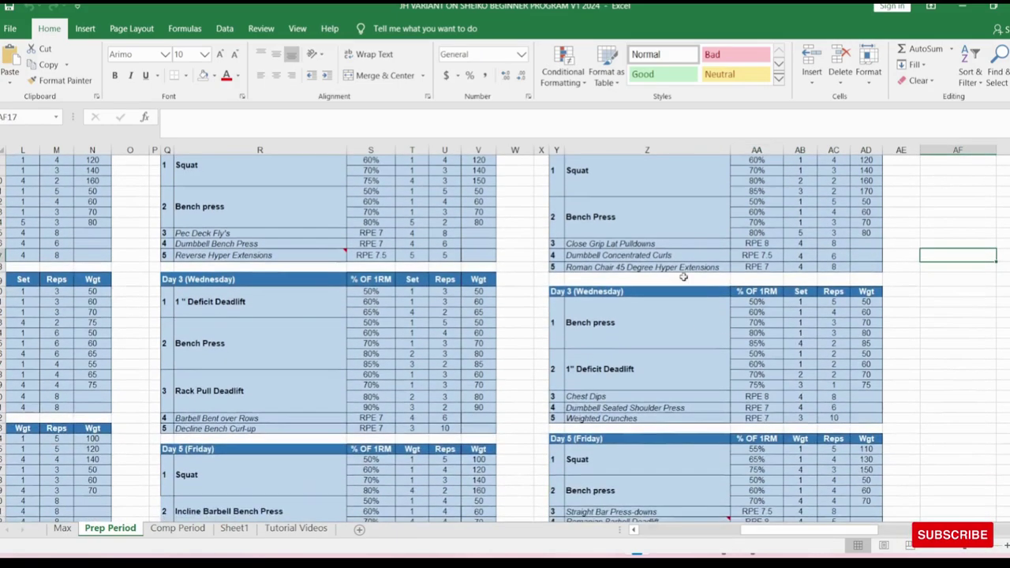
pyautogui.click(640, 257)
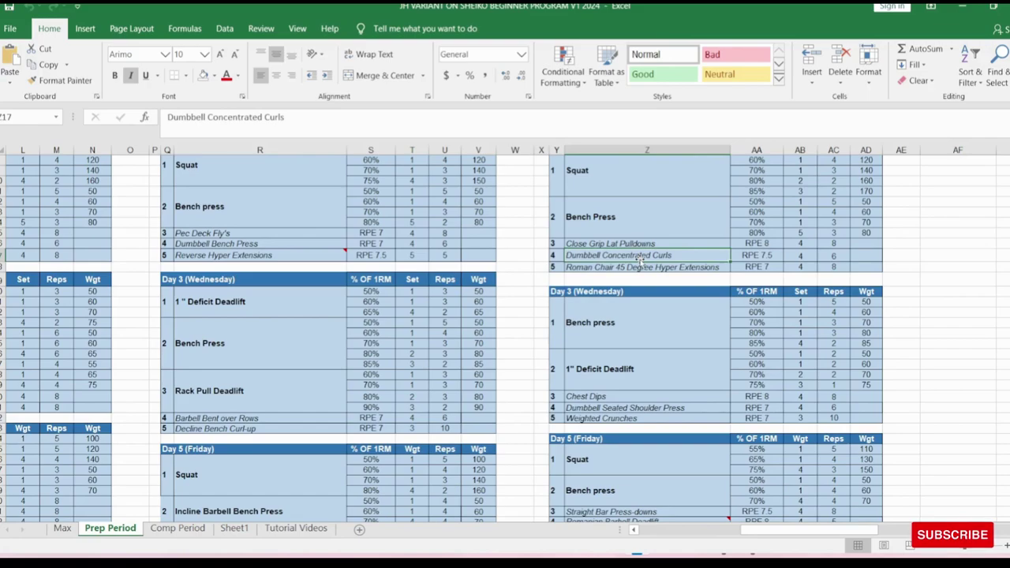
pyautogui.click(641, 269)
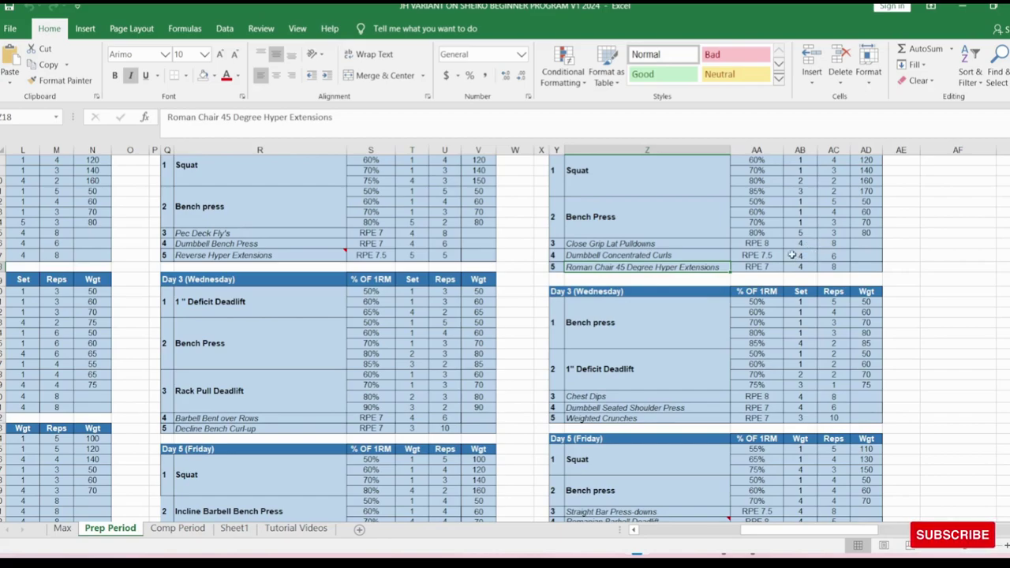
pyautogui.scroll(-1, 777, 257)
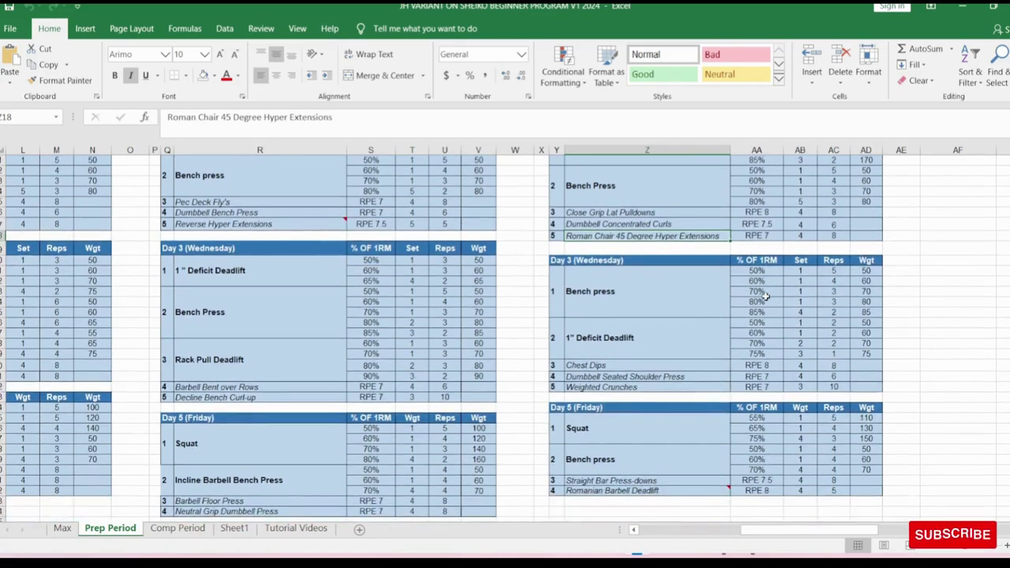
pyautogui.click(769, 211)
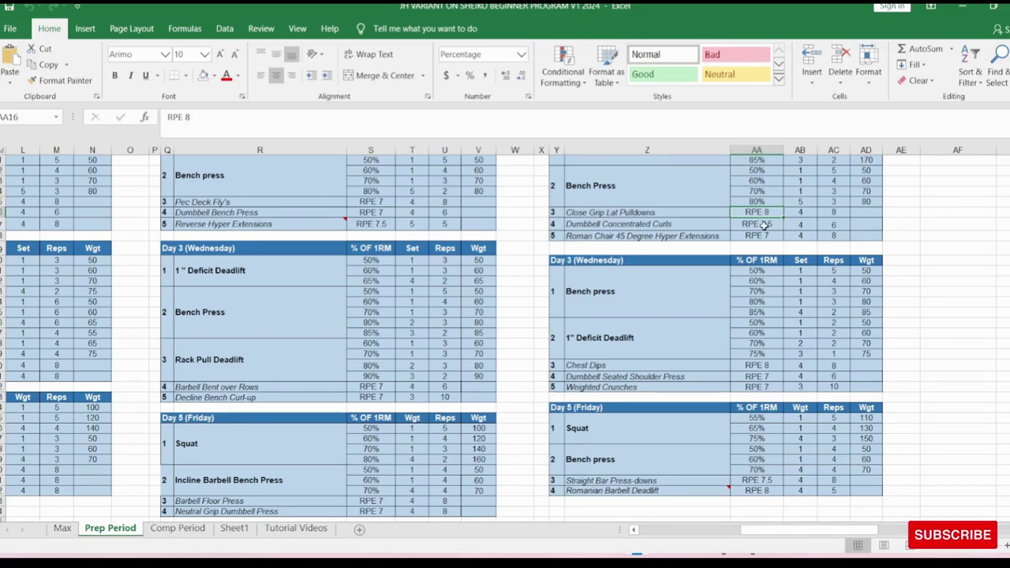
pyautogui.scroll(2, 764, 224)
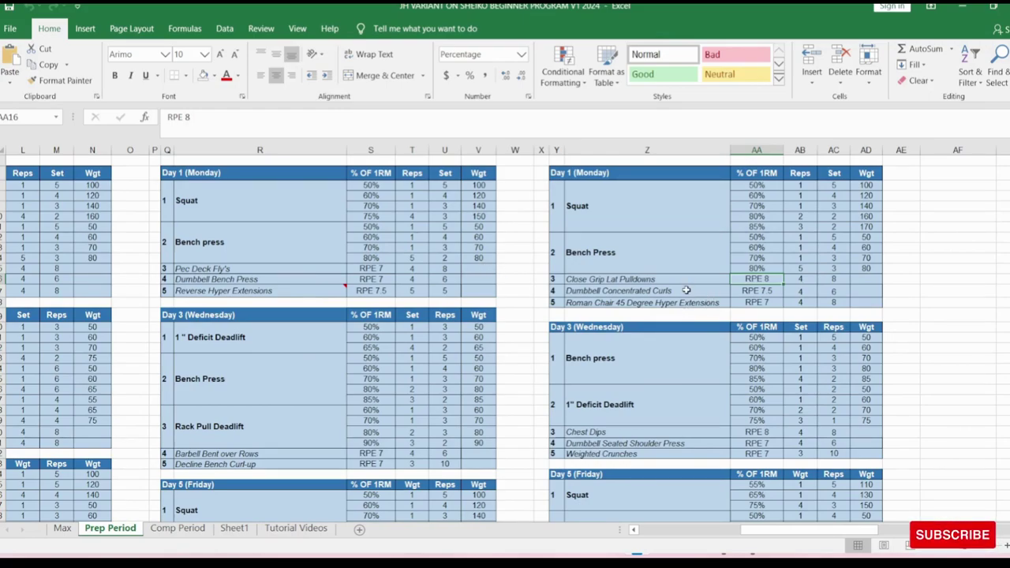
# - Examine the 80% Bench Press row and the 75% row of the 1" Deficit Deadlift in Week 4 Day 3
pyautogui.scroll(-4, 686, 294)
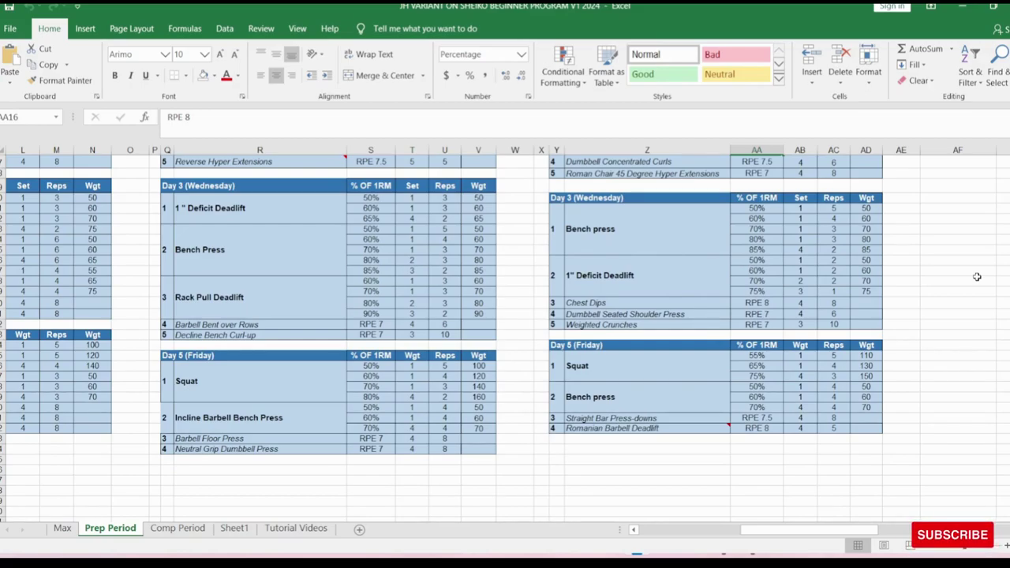
pyautogui.scroll(3, 647, 243)
pyautogui.scroll(1, 648, 243)
pyautogui.scroll(-1, 644, 269)
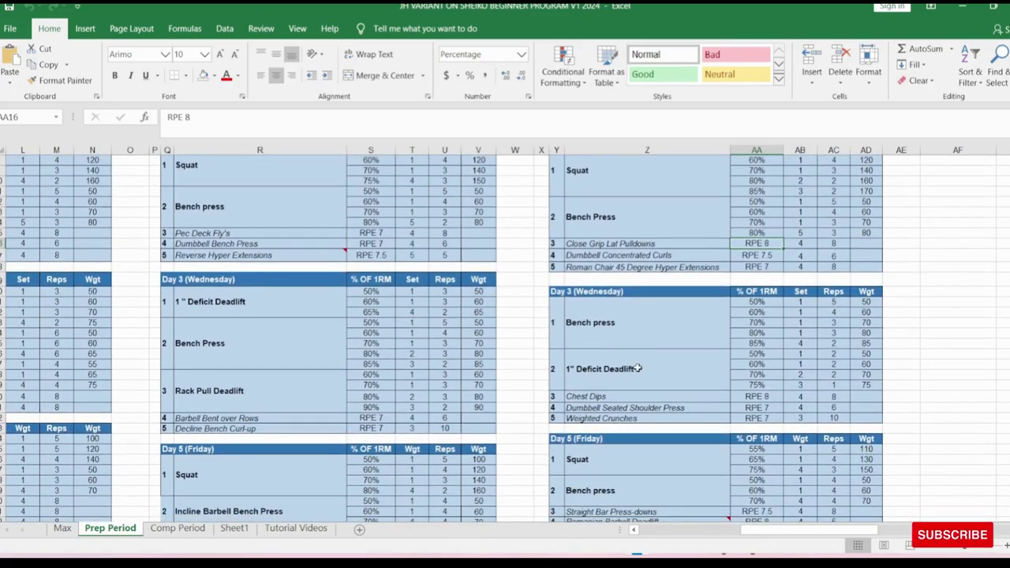
pyautogui.moveTo(769, 334); pyautogui.dragTo(866, 334)
pyautogui.click(866, 334)
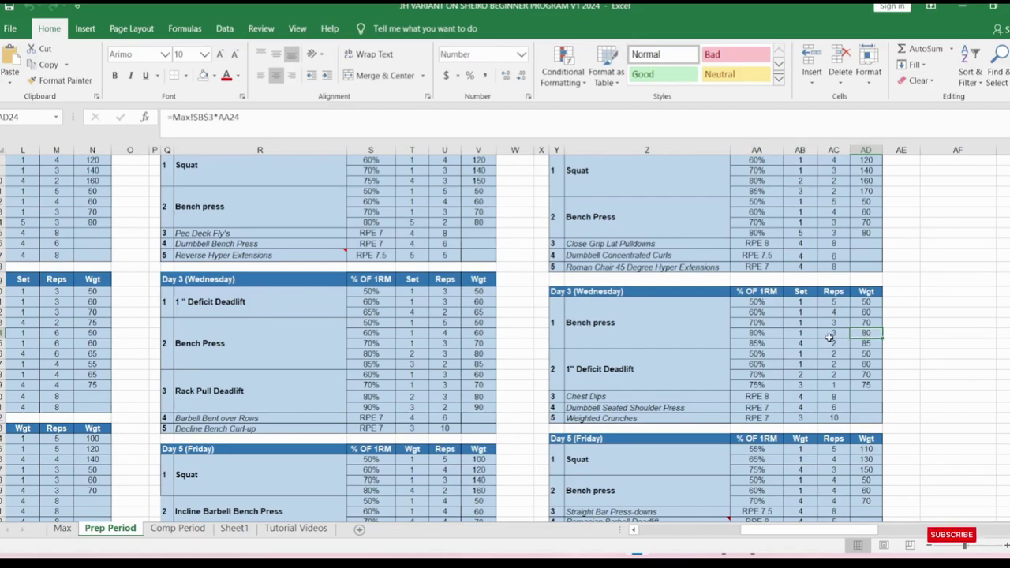
pyautogui.click(694, 368)
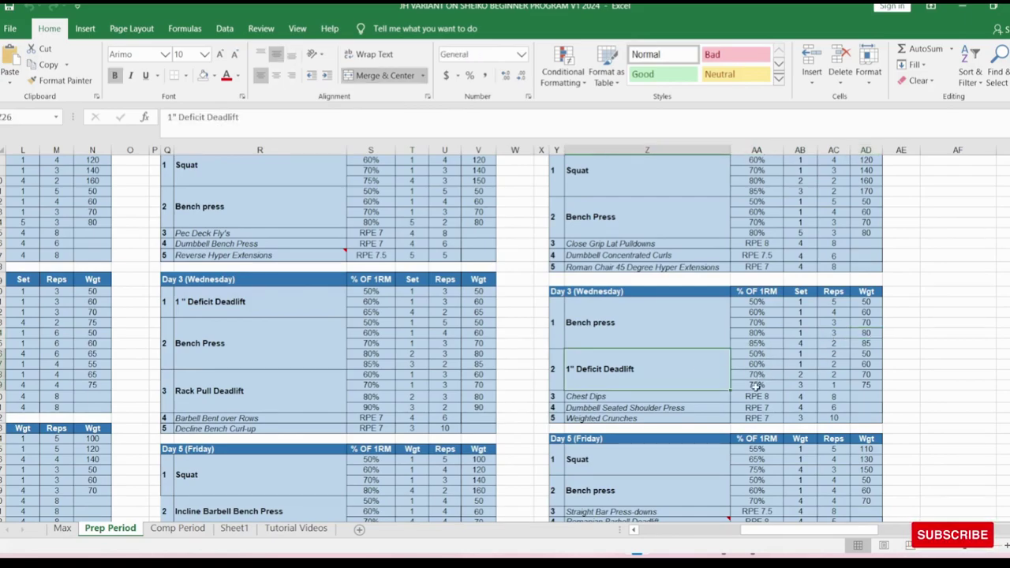
pyautogui.click(834, 384)
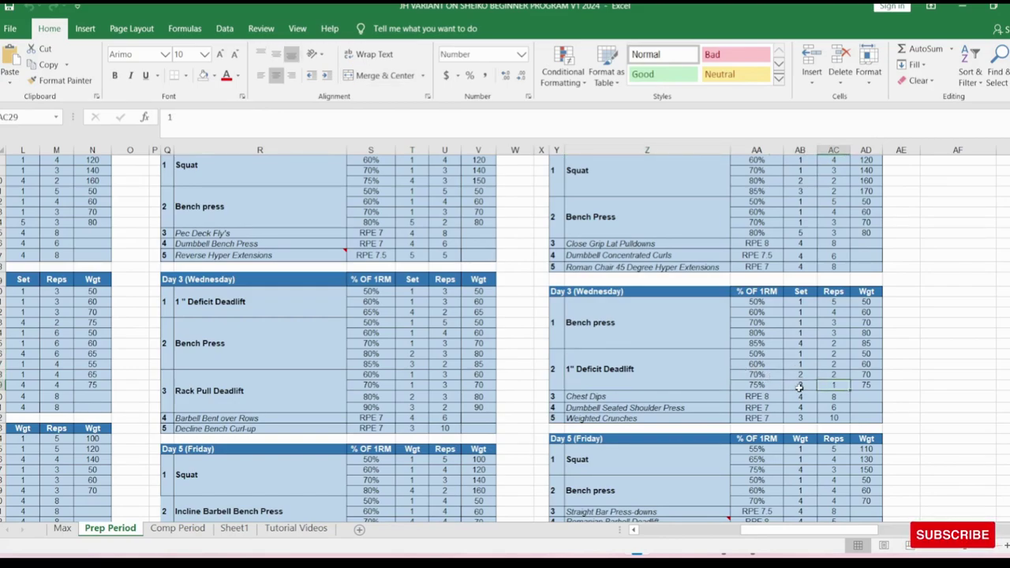
pyautogui.click(954, 383)
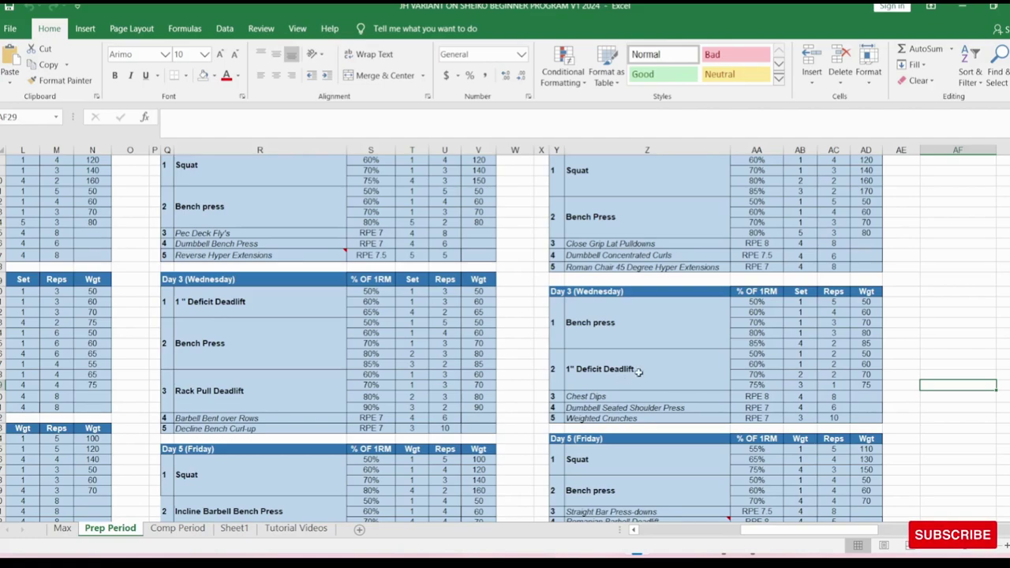
# - Review the remaining Week 4 Day 3 accessory exercises and the Day 5 training against the rest of the week
pyautogui.scroll(-1, 786, 402)
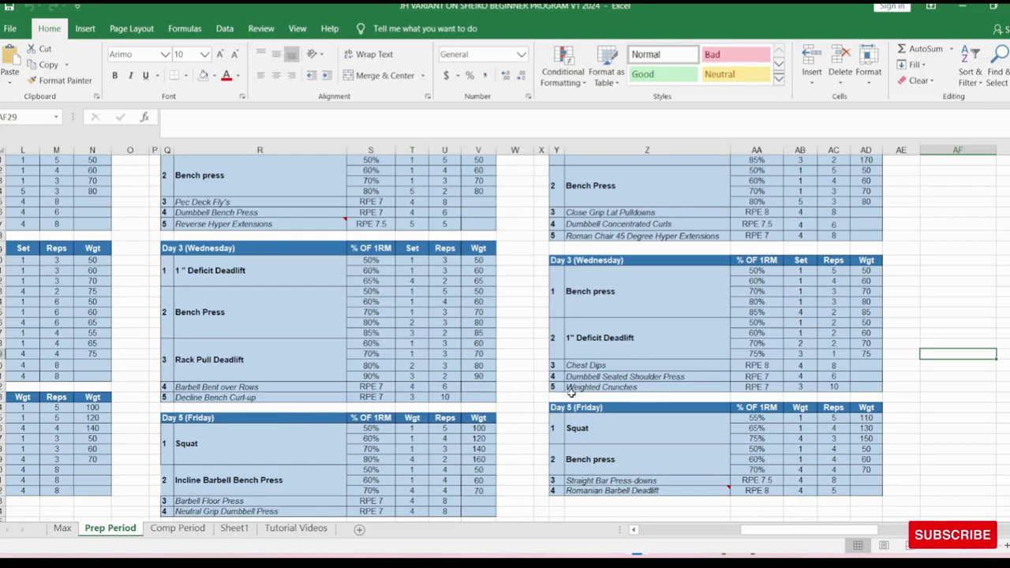
pyautogui.scroll(-1, 578, 397)
pyautogui.scroll(-1, 577, 396)
pyautogui.scroll(10, 578, 397)
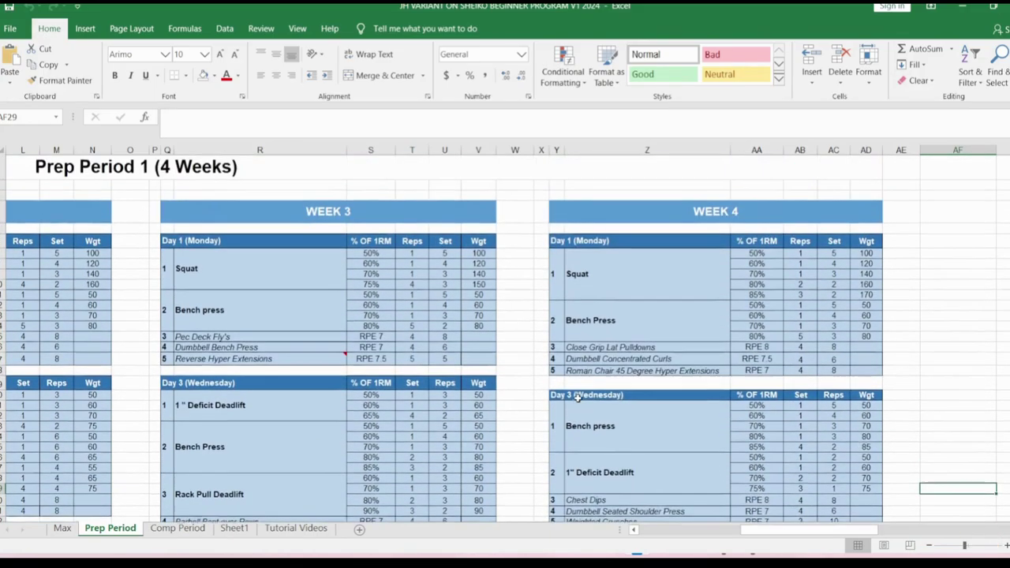
pyautogui.scroll(-8, 578, 398)
pyautogui.scroll(-2, 577, 398)
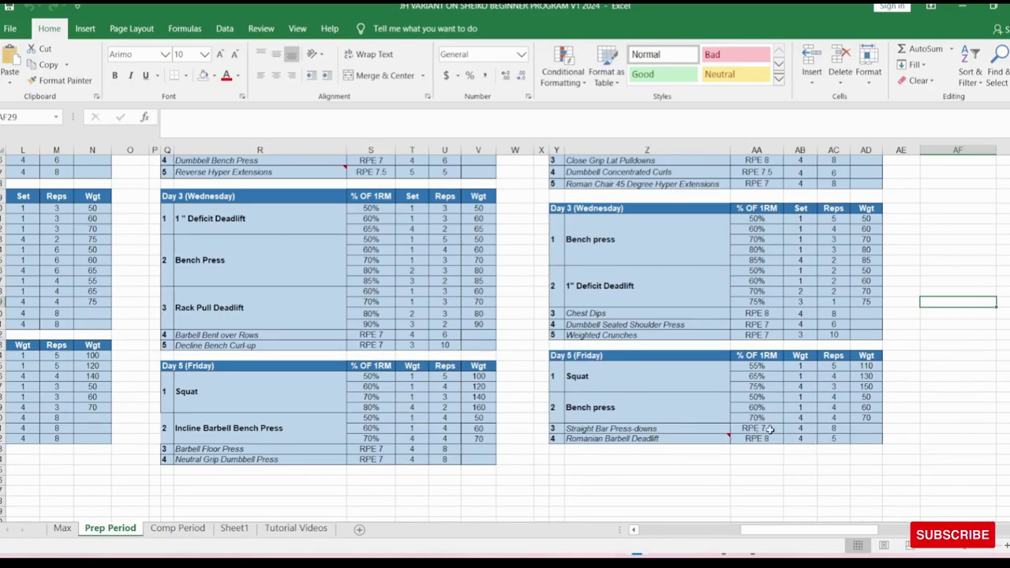
# - Examine the Romanian Barbell Deadlift entry and its cell comment in Week 4 Day 5
pyautogui.moveTo(661, 439)
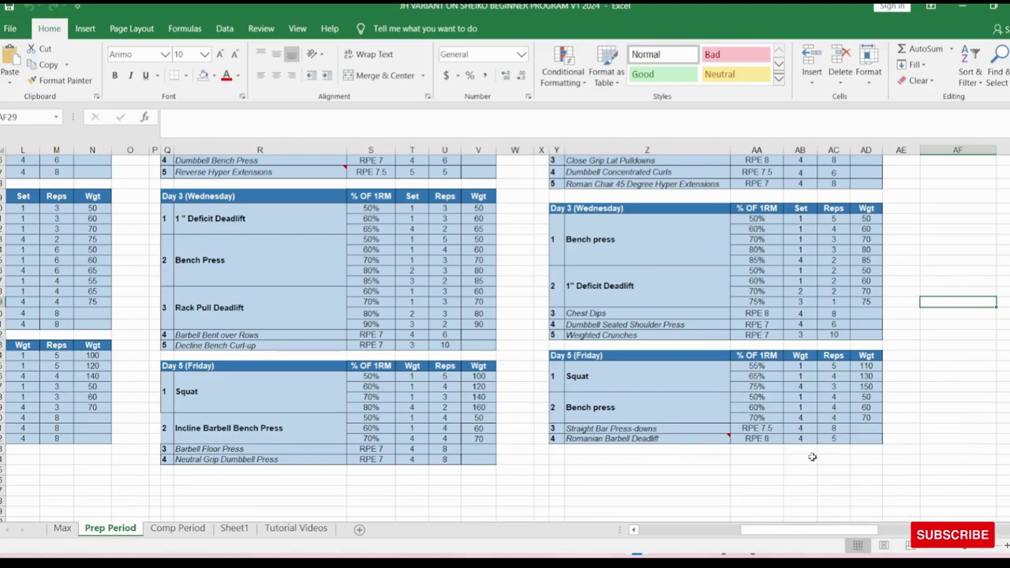
pyautogui.click(670, 439)
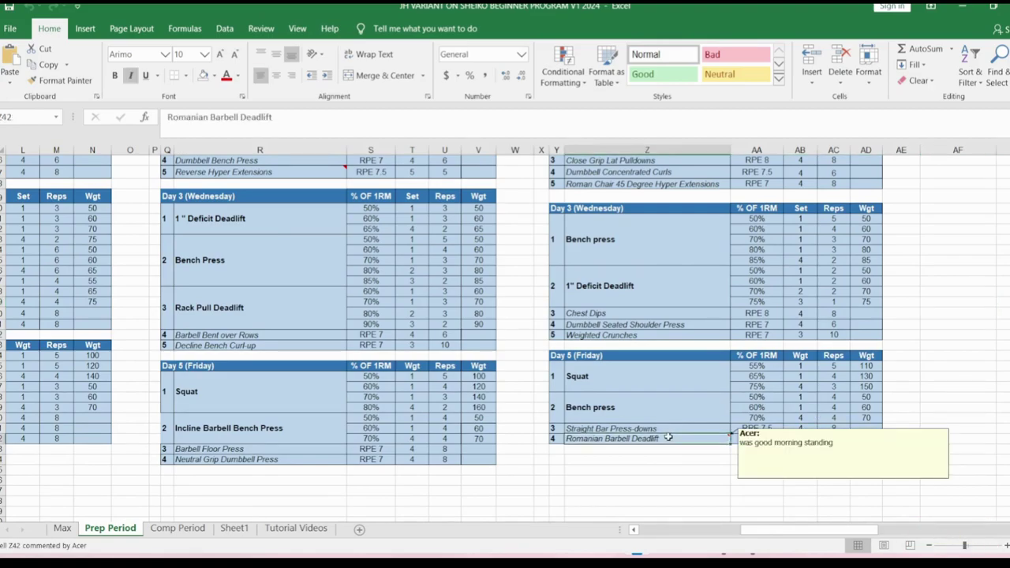
pyautogui.click(629, 461)
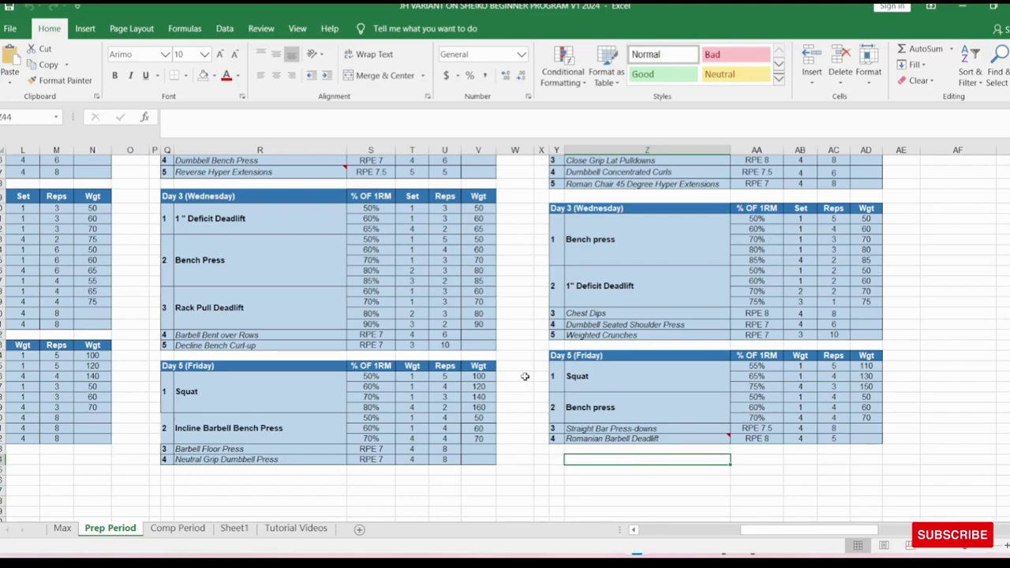
pyautogui.click(619, 440)
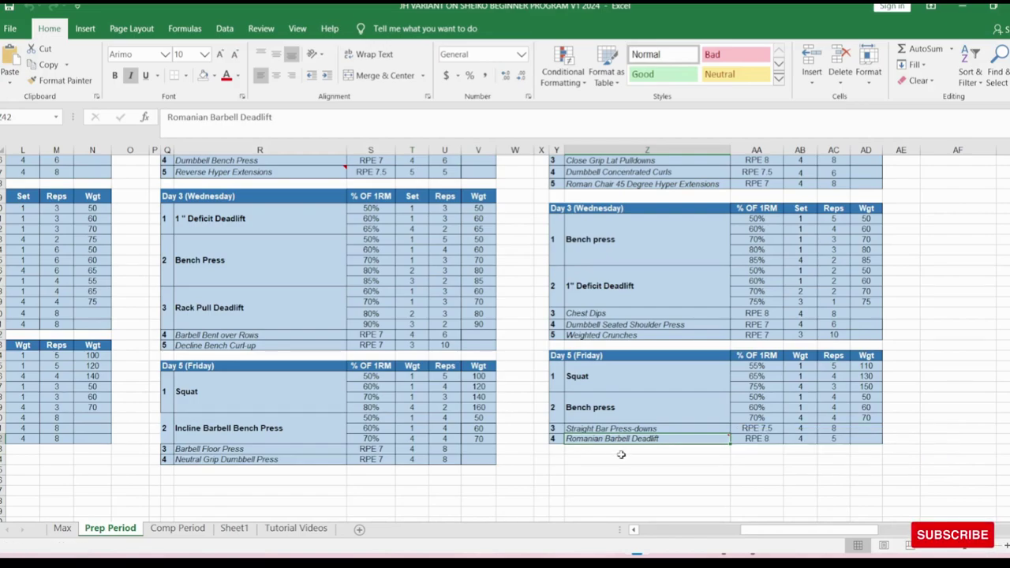
pyautogui.click(623, 458)
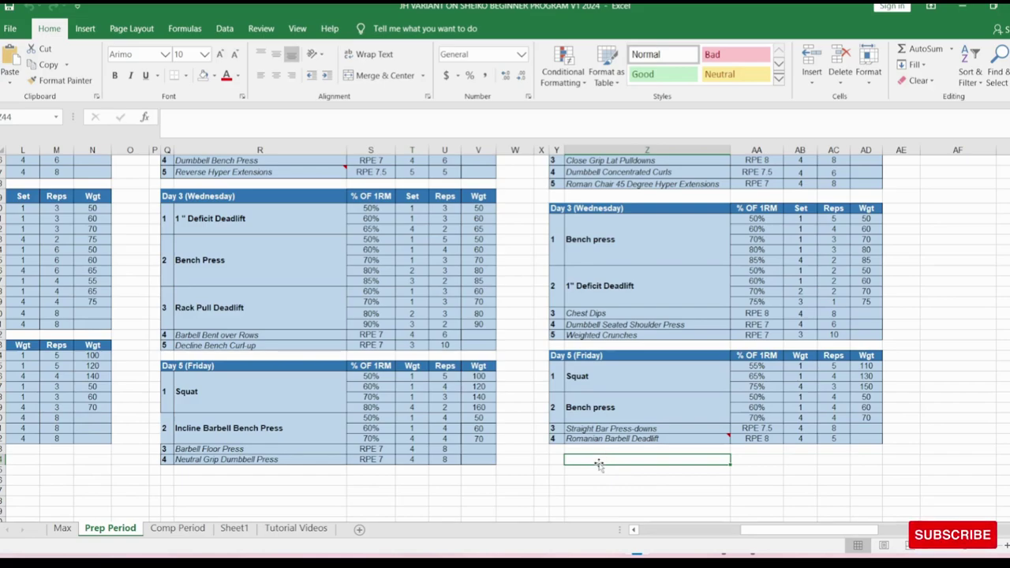
# - Switch to the Comp Period sheet and review the Week 1 Day 1 exercises
pyautogui.scroll(5, 612, 431)
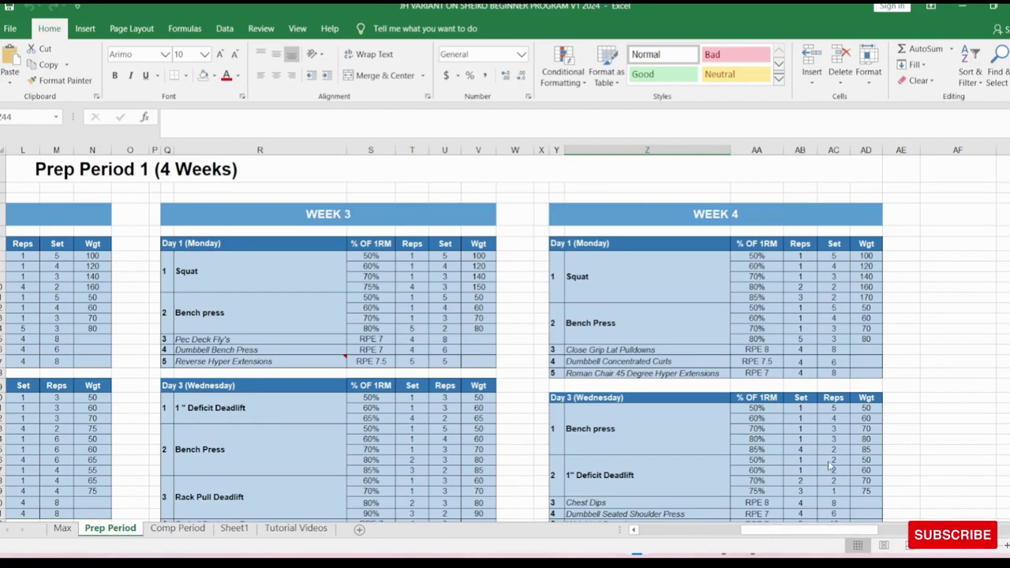
pyautogui.click(742, 555)
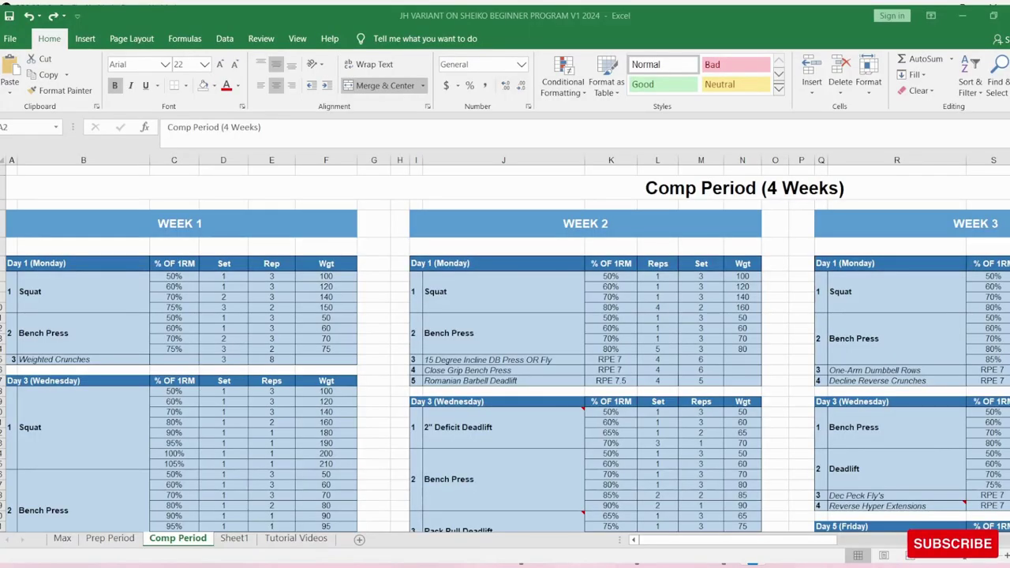
pyautogui.click(753, 565)
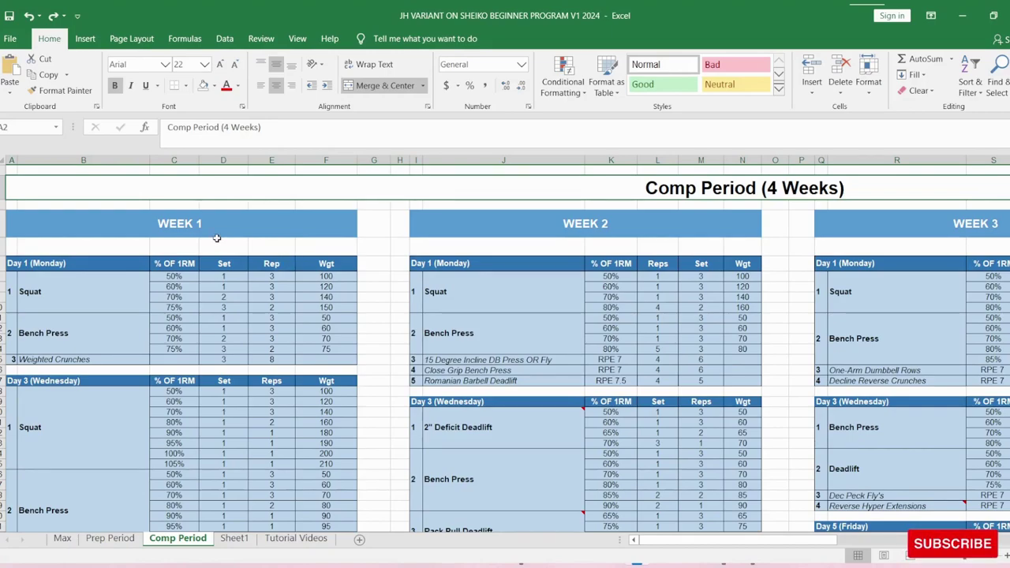
pyautogui.scroll(-1, 222, 267)
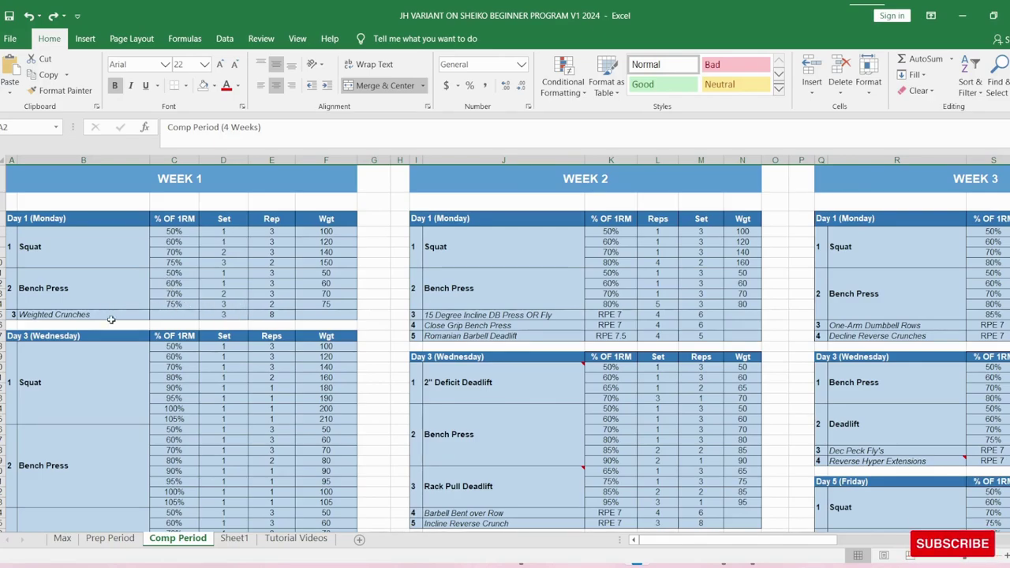
pyautogui.scroll(-3, 110, 320)
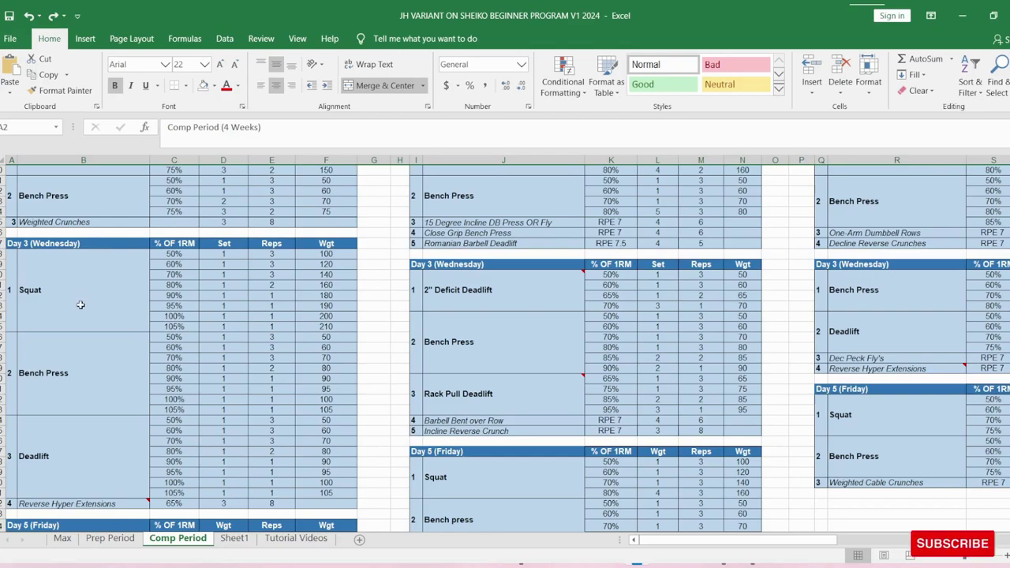
# - Examine the Week 1 Day 3 Squat percentages from 50% to 105%, the other lifts and the Reverse Hyper Extensions comment
pyautogui.click(184, 326)
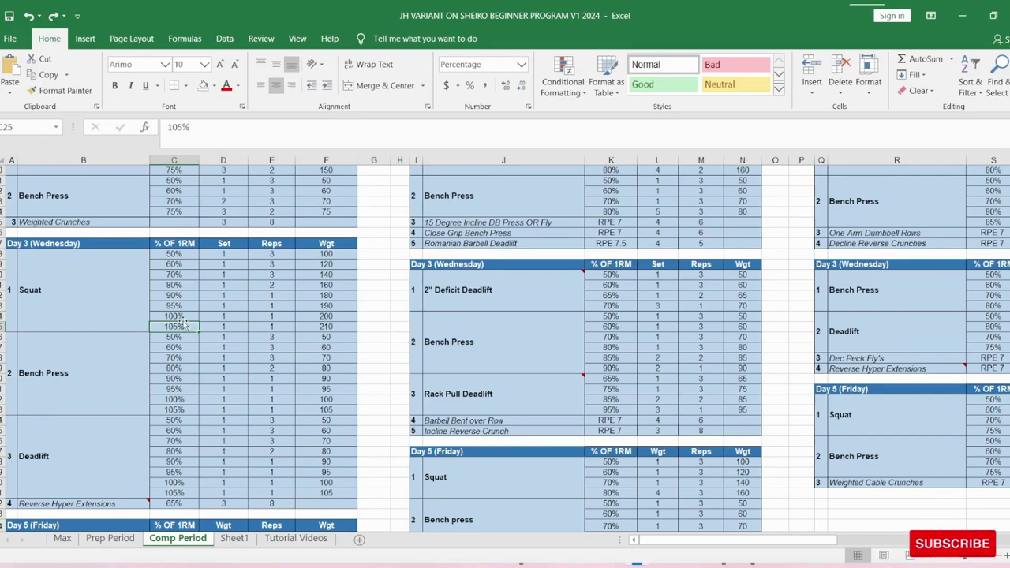
pyautogui.moveTo(194, 253); pyautogui.dragTo(186, 322)
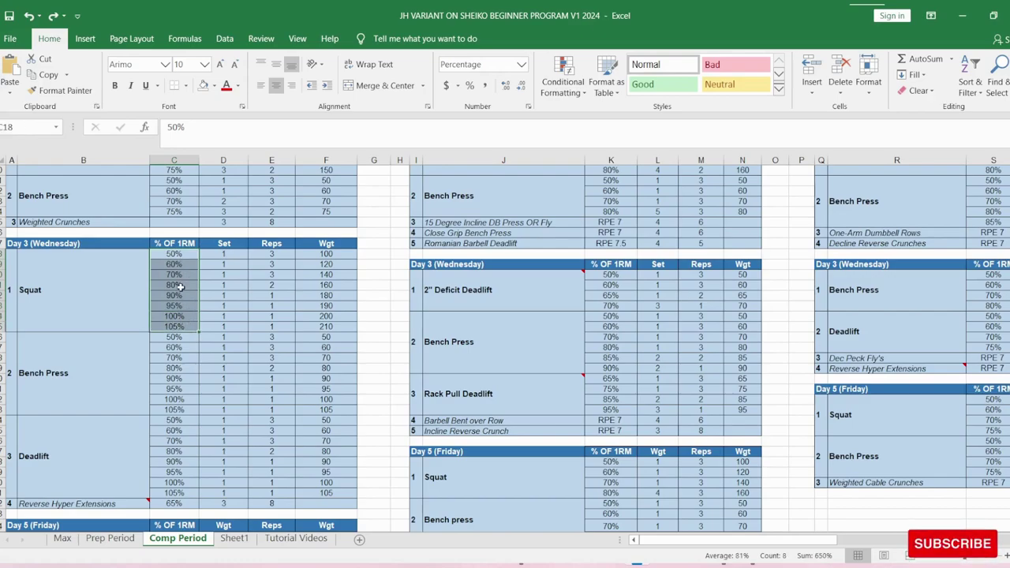
pyautogui.click(180, 286)
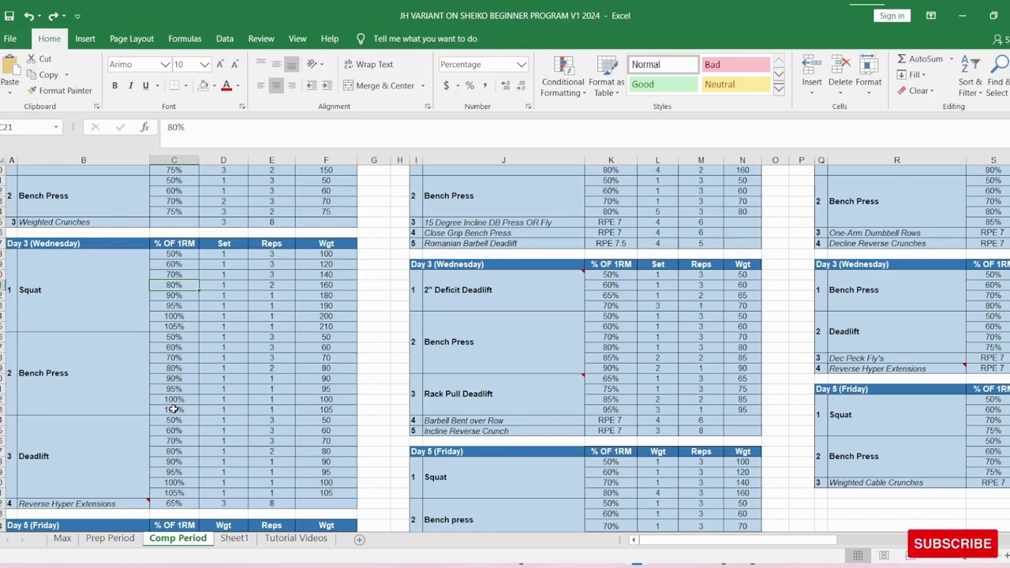
pyautogui.scroll(-1, 177, 401)
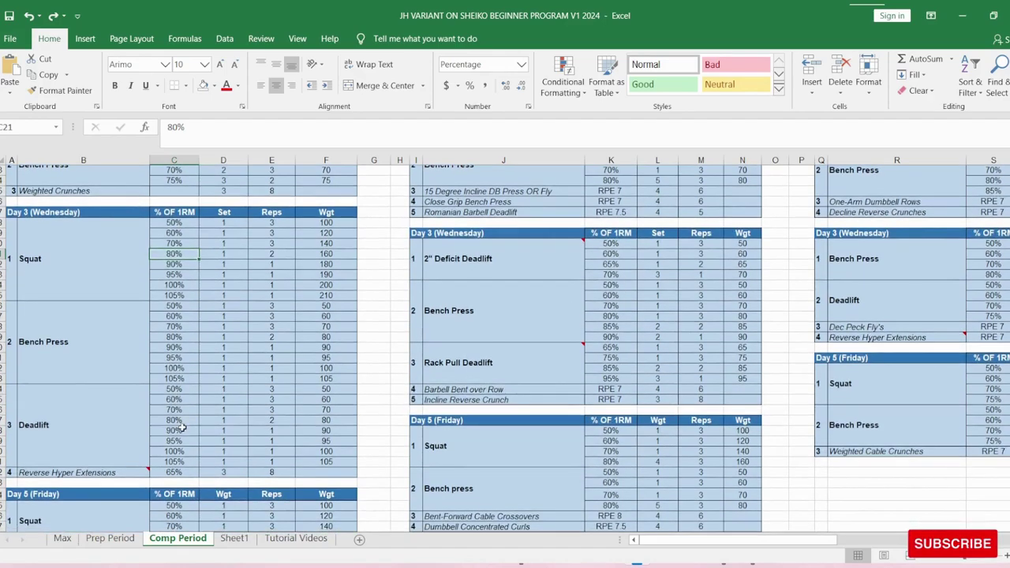
pyautogui.scroll(-1, 191, 452)
pyautogui.scroll(-1, 192, 452)
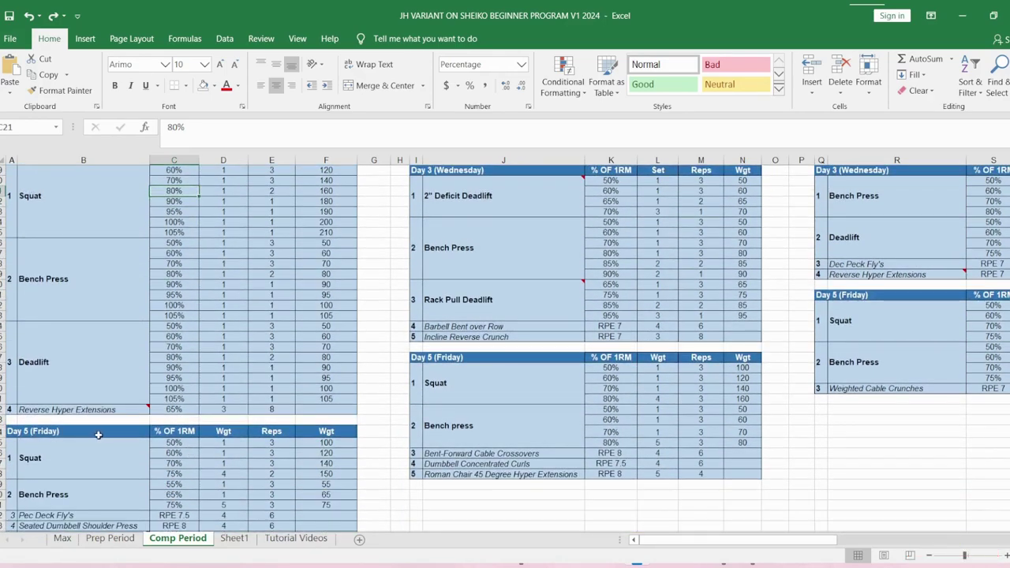
pyautogui.moveTo(115, 410)
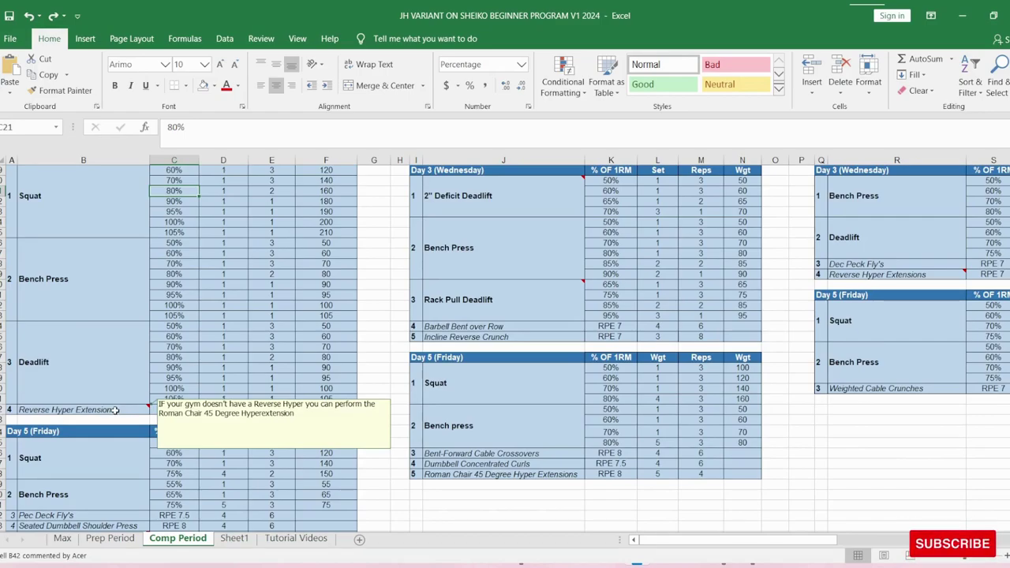
# - Examine the 75% Squat and Bench Press rows and the accessory exercises in Week 1 Day 5 of the Comp Period
pyautogui.scroll(-3, 115, 411)
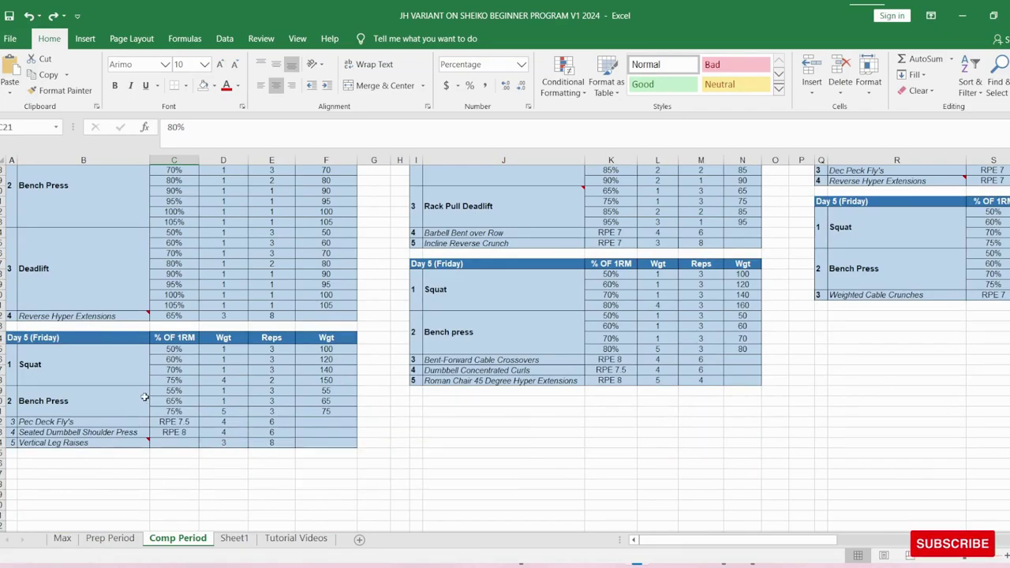
pyautogui.moveTo(196, 381); pyautogui.dragTo(260, 379)
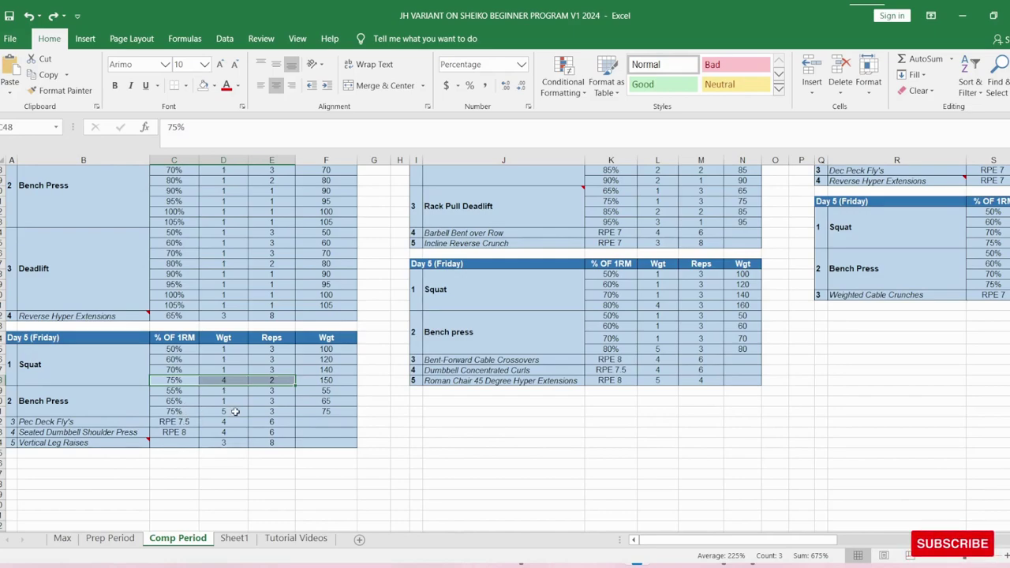
pyautogui.moveTo(350, 412); pyautogui.dragTo(182, 411)
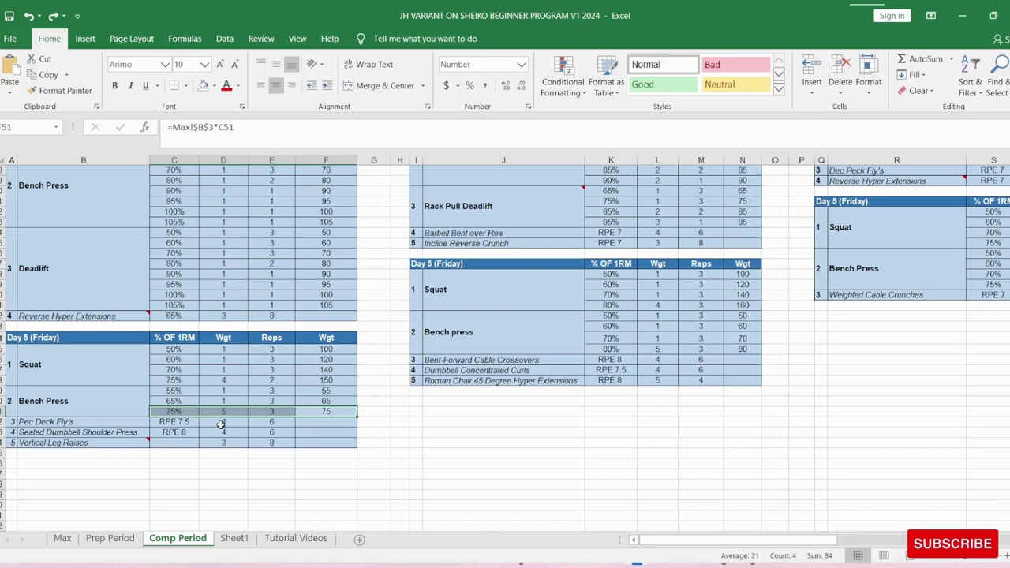
pyautogui.click(258, 486)
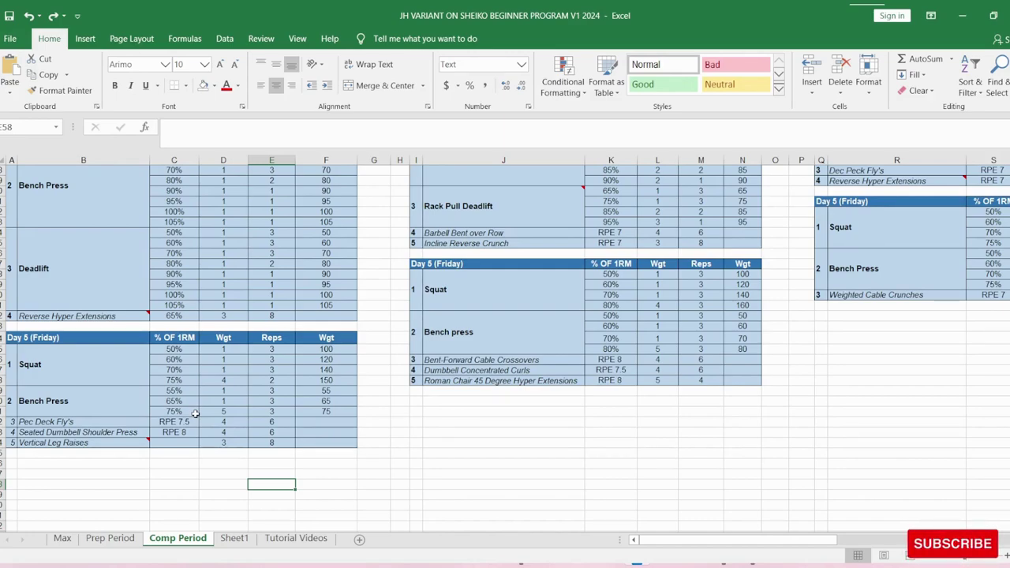
pyautogui.scroll(-2, 195, 414)
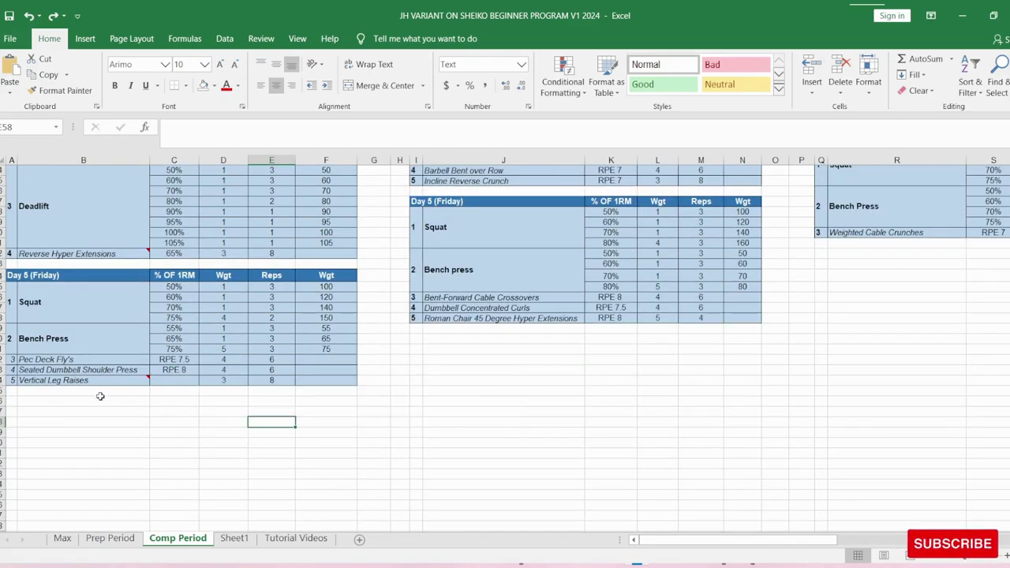
pyautogui.moveTo(125, 382)
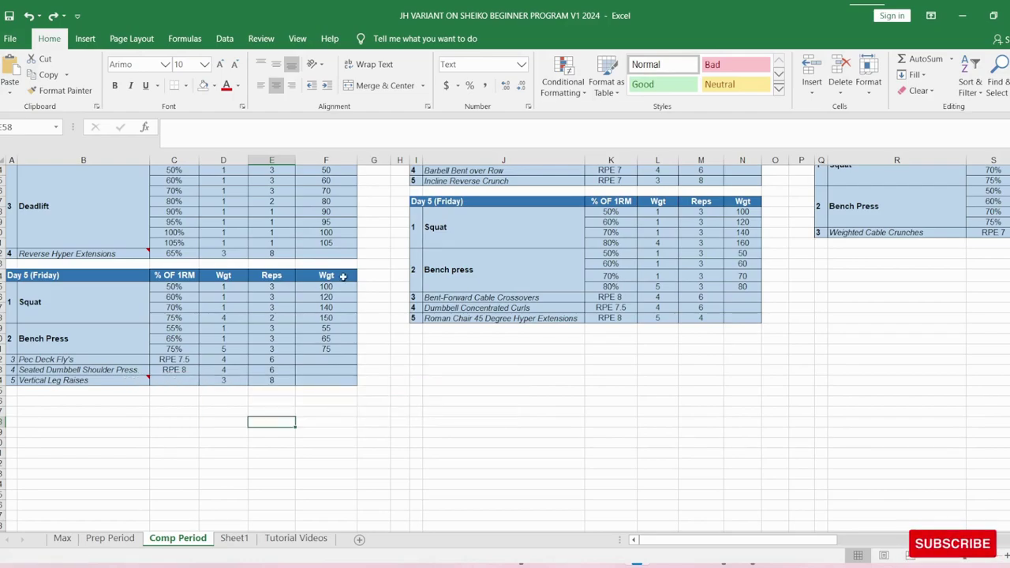
# - Examine the 80% Squat and Bench Press rows and the 15 Degree Incline DB Press OR Fly in Week 2 Day 1
pyautogui.scroll(17, 487, 263)
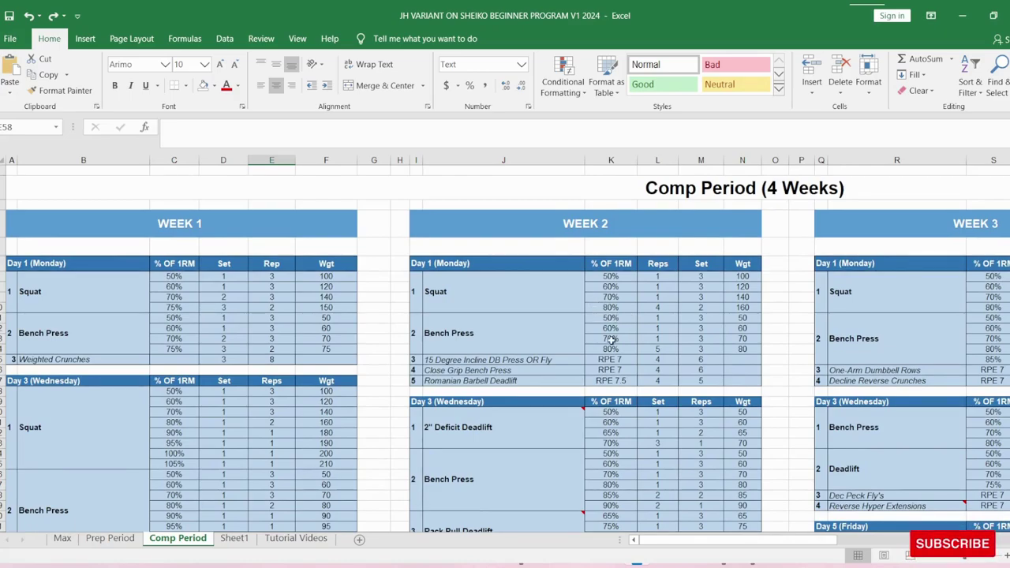
pyautogui.moveTo(610, 307); pyautogui.dragTo(750, 308)
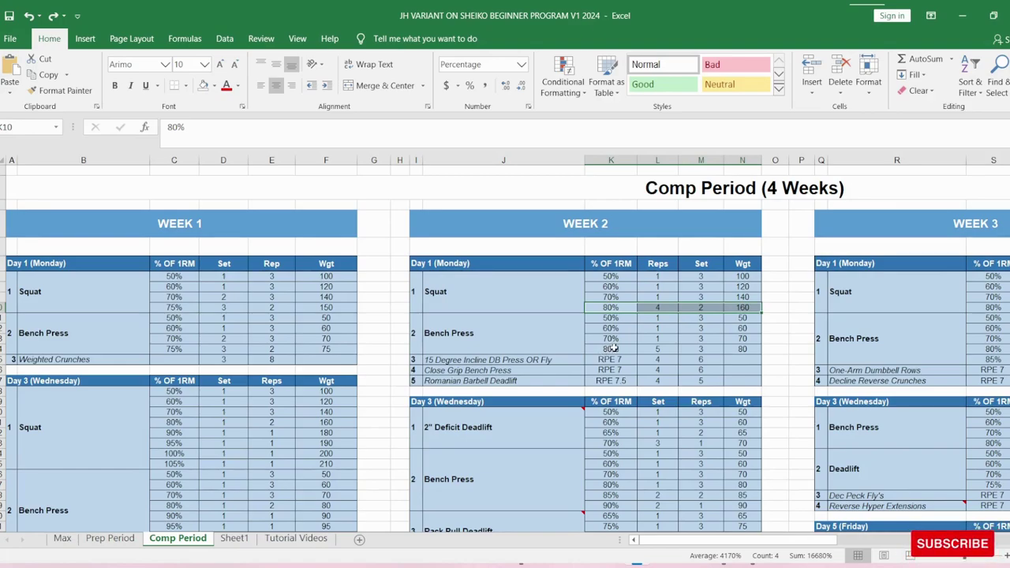
pyautogui.moveTo(616, 350); pyautogui.dragTo(761, 351)
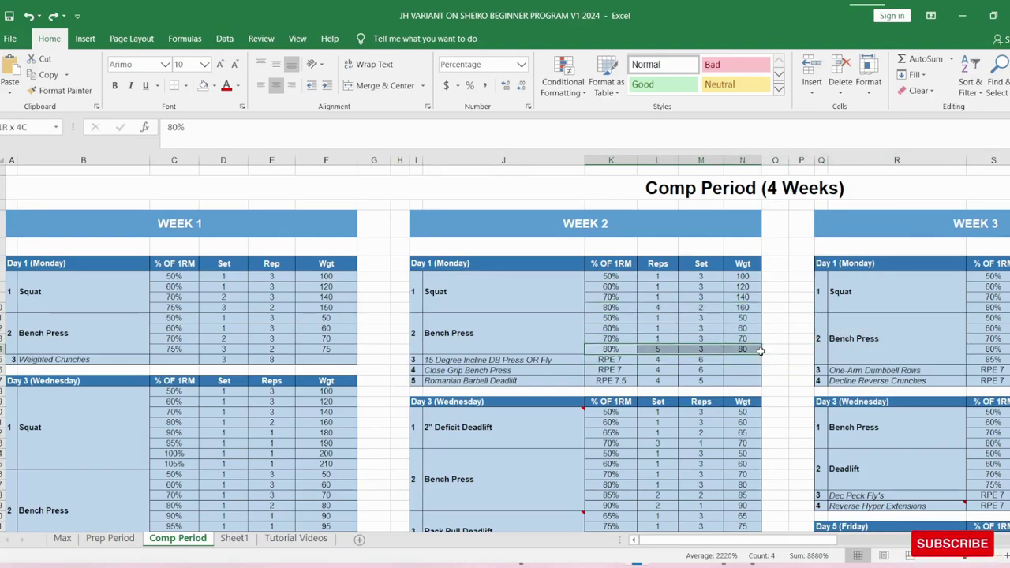
pyautogui.scroll(-3, 559, 367)
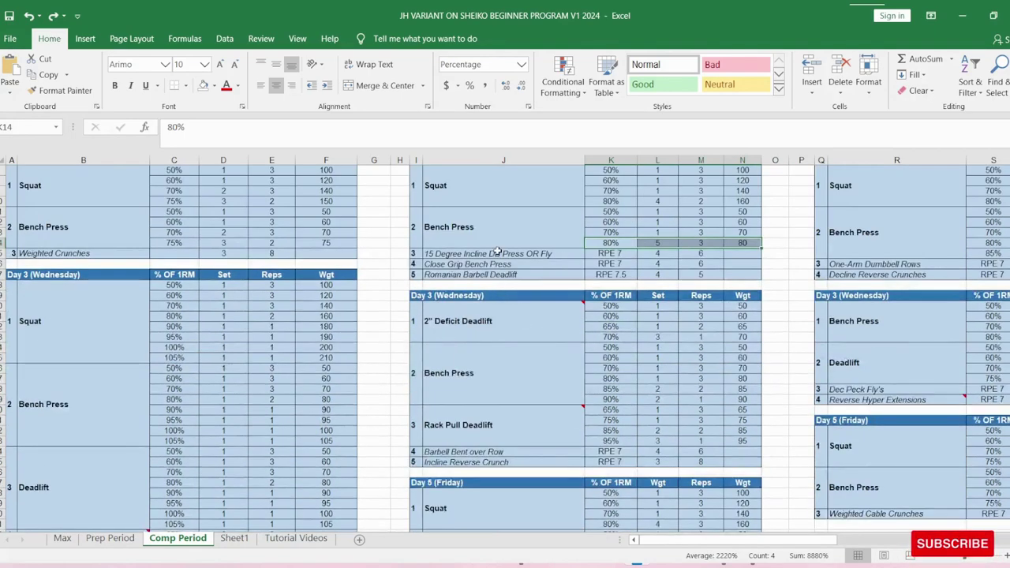
pyautogui.click(494, 253)
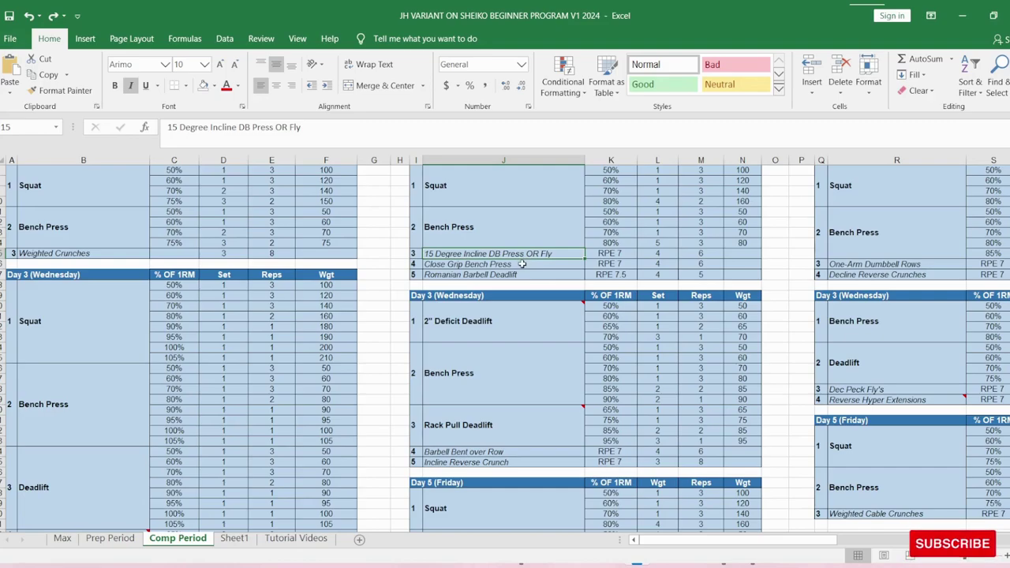
# - Examine the 2" Deficit Deadlift and its cell comment in Week 2 Day 3
pyautogui.scroll(-1, 521, 264)
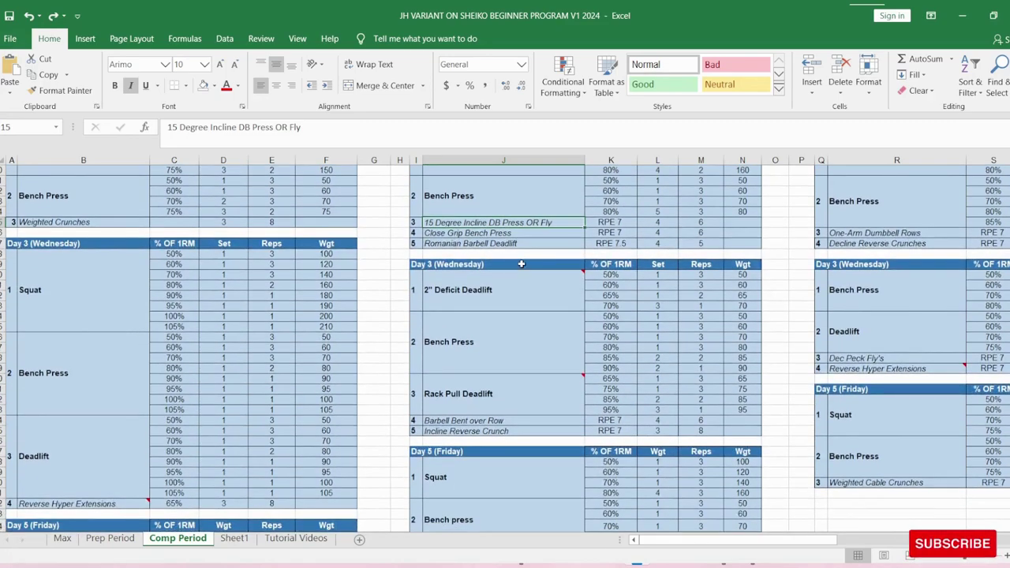
pyautogui.scroll(-2, 521, 264)
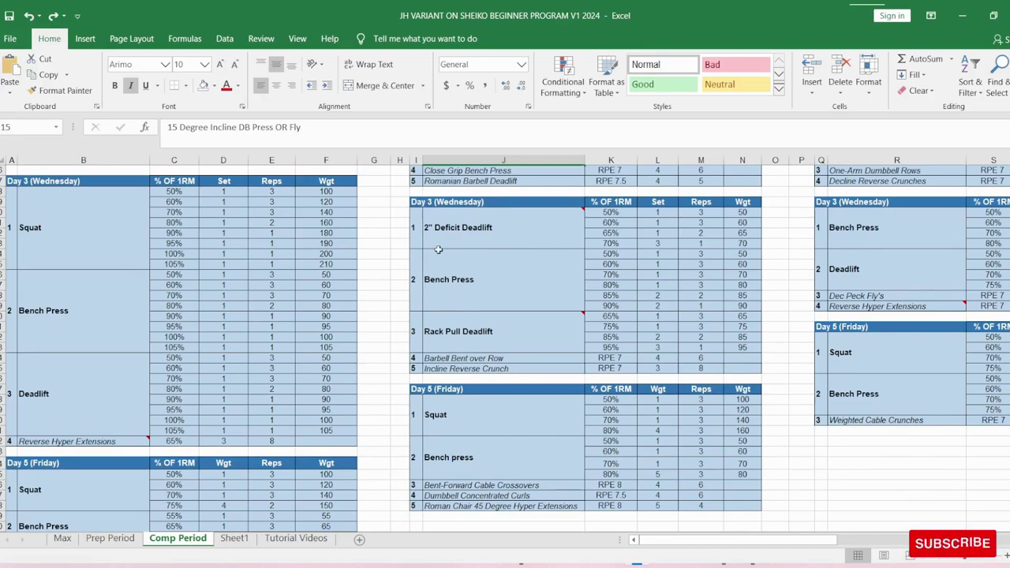
pyautogui.moveTo(455, 226)
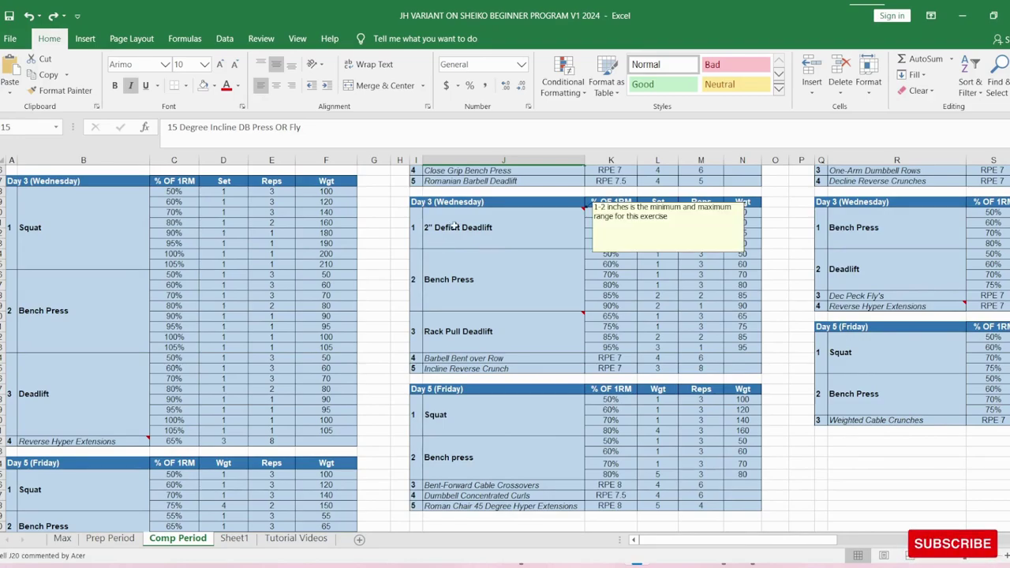
pyautogui.click(455, 226)
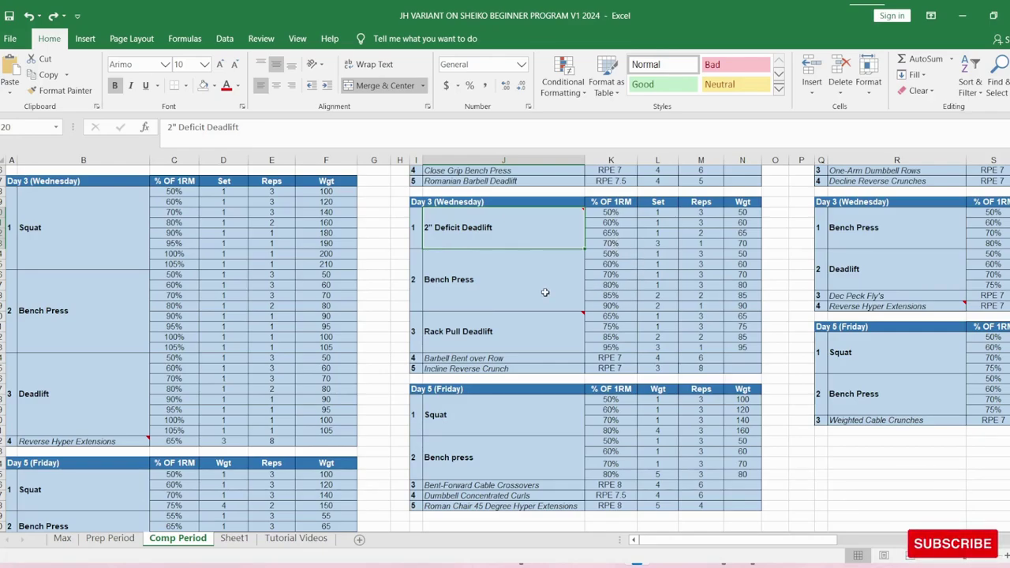
# - Examine the 90% Bench Press row and the 95% Rack Pull Deadlift row in Week 2 Day 3
pyautogui.click(615, 306)
pyautogui.moveTo(614, 305); pyautogui.dragTo(742, 306)
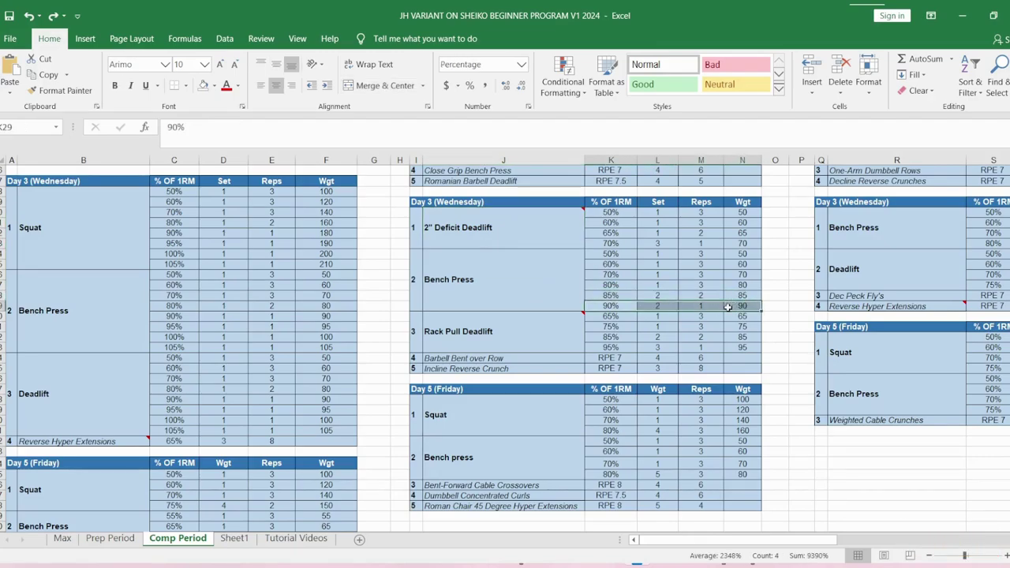
pyautogui.click(623, 306)
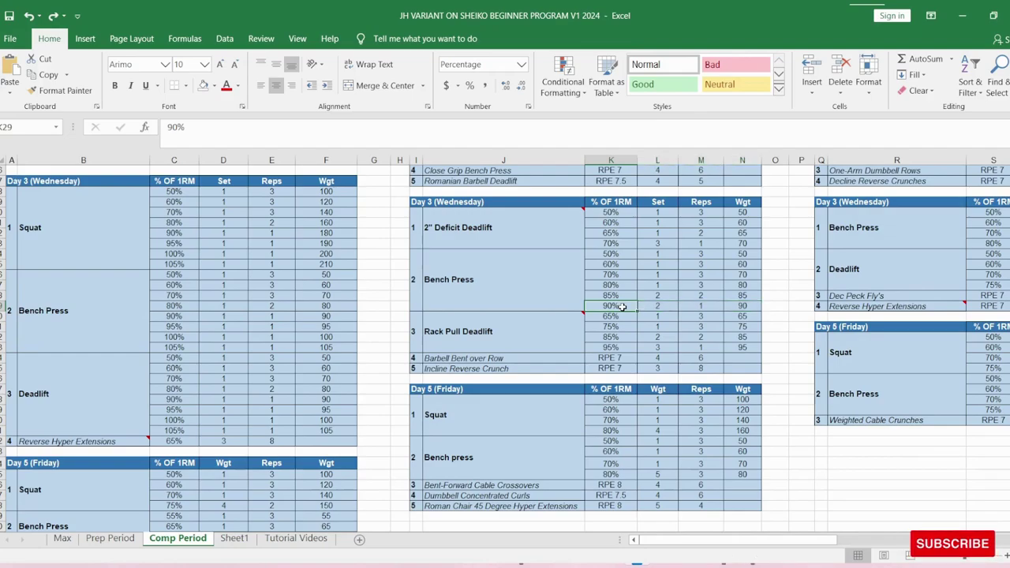
pyautogui.moveTo(536, 341)
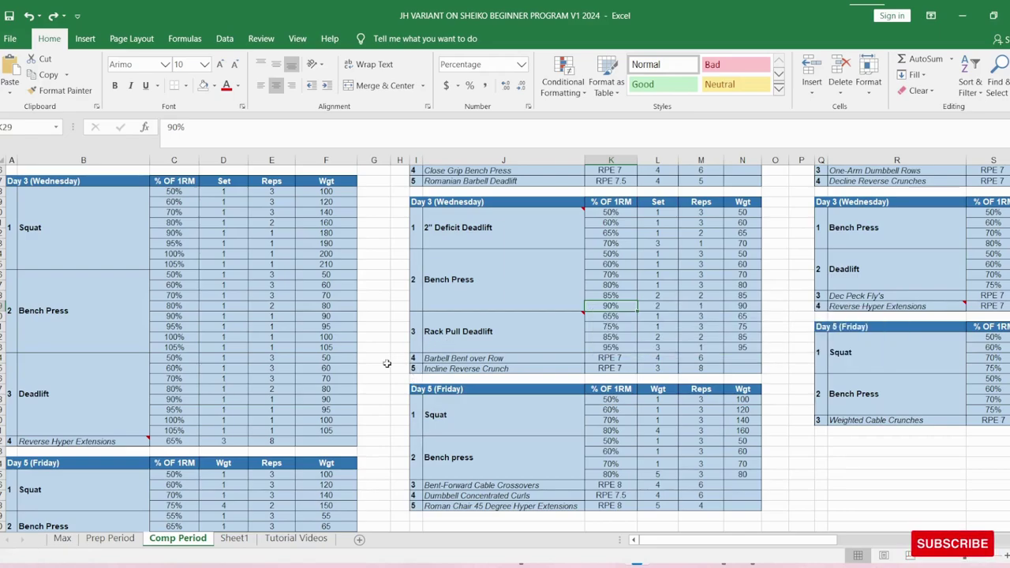
pyautogui.moveTo(608, 348); pyautogui.dragTo(735, 348)
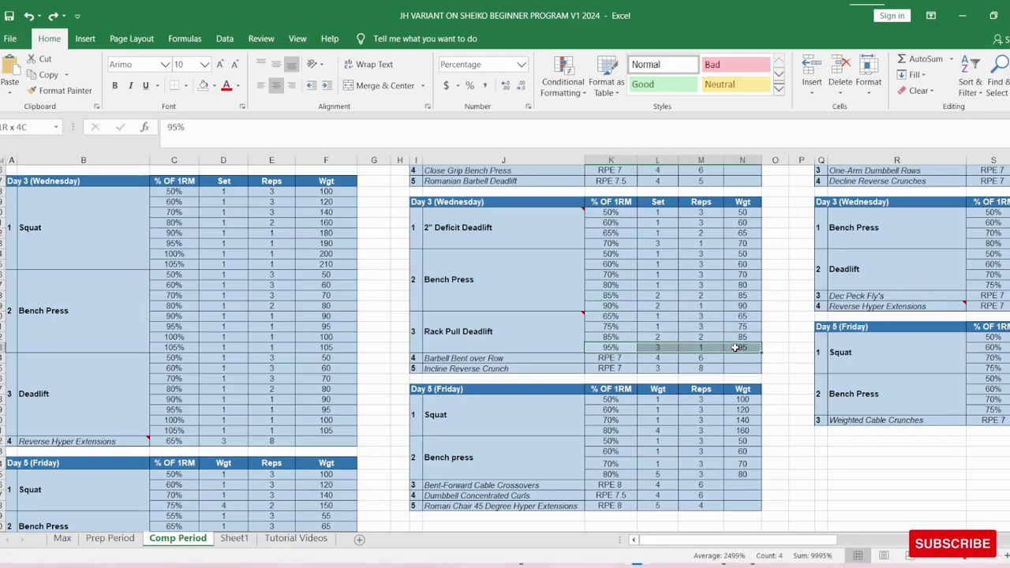
# - Examine the 65% Rack Pull Deadlift row in Week 2 Day 3 and the 80% Squat row in Week 2 Day 5
pyautogui.click(630, 318)
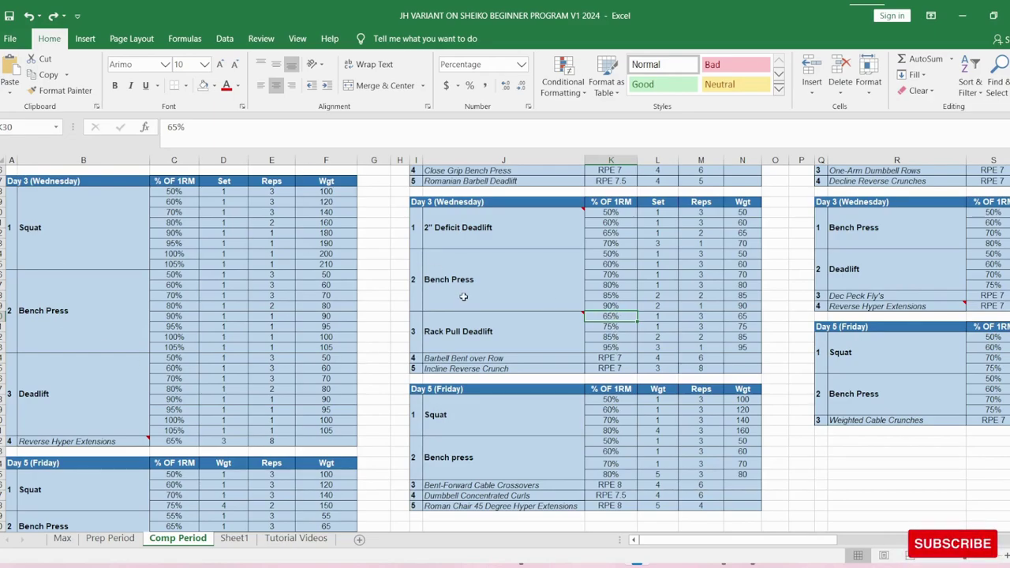
pyautogui.scroll(-1, 466, 331)
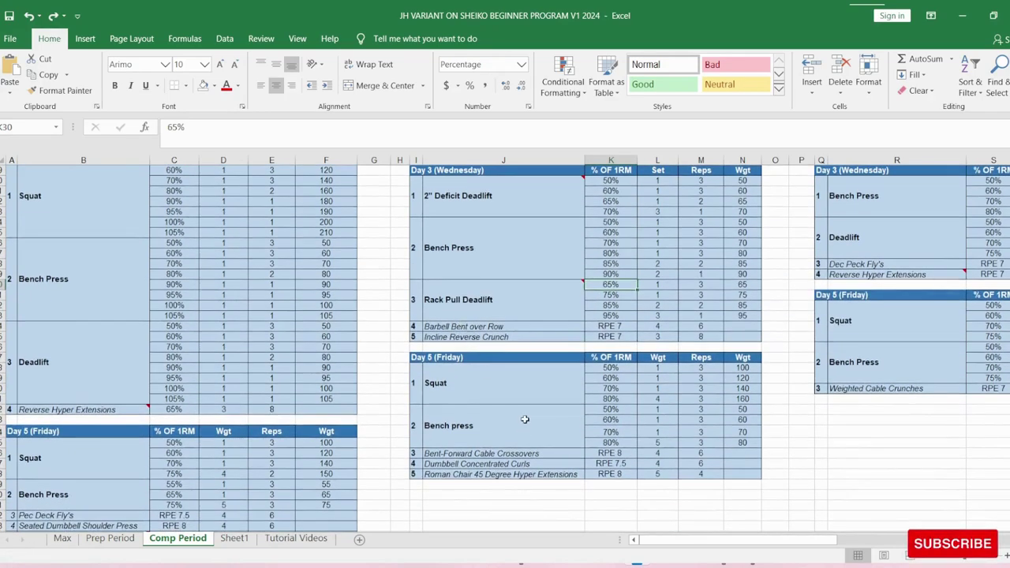
pyautogui.scroll(-2, 525, 420)
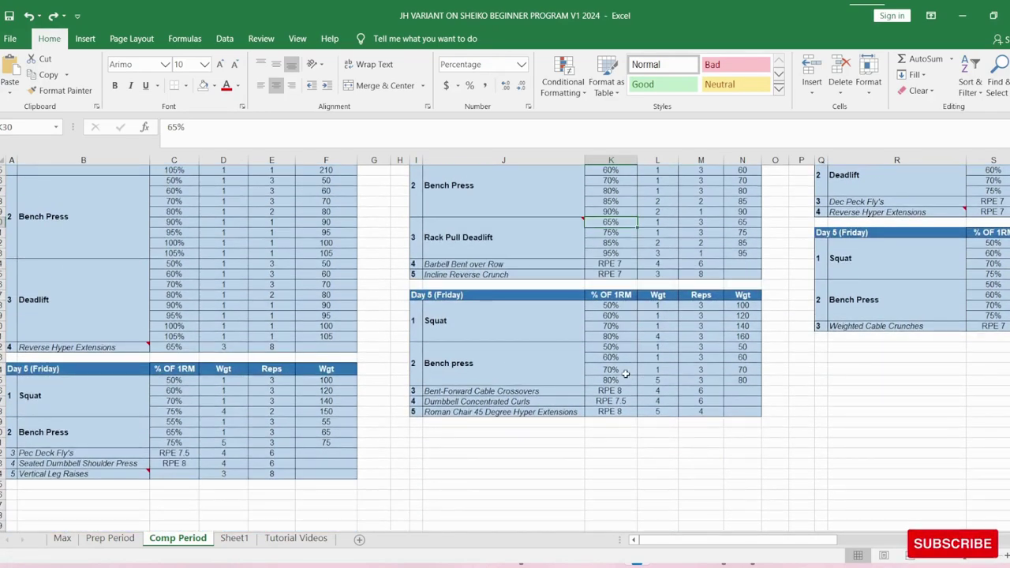
pyautogui.moveTo(610, 337); pyautogui.dragTo(734, 338)
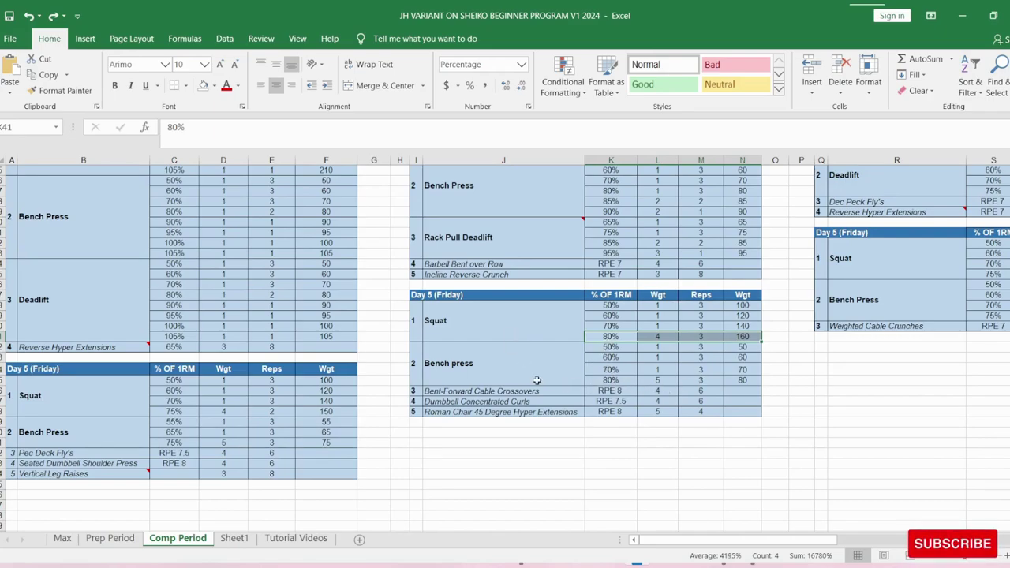
# - Read the cell comment on the Rack Pull Deadlift in Week 2 Day 3 and review the surrounding training days
pyautogui.scroll(2, 537, 344)
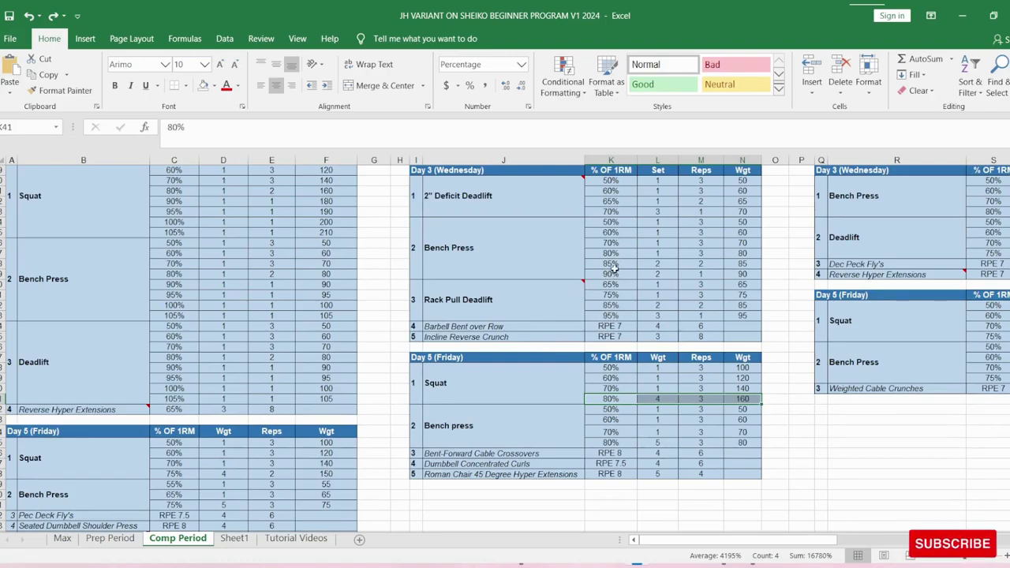
pyautogui.moveTo(533, 312)
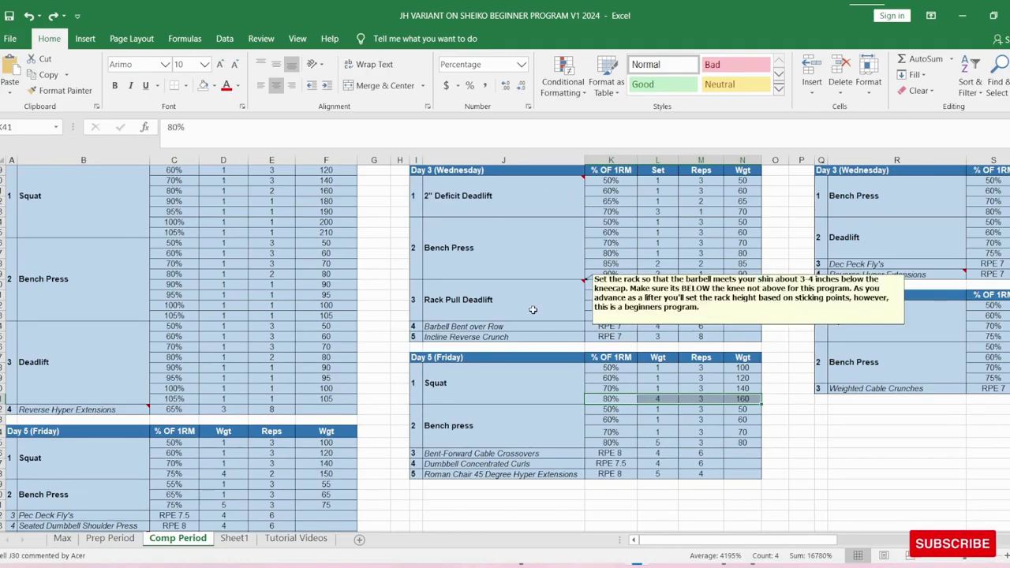
pyautogui.scroll(6, 540, 319)
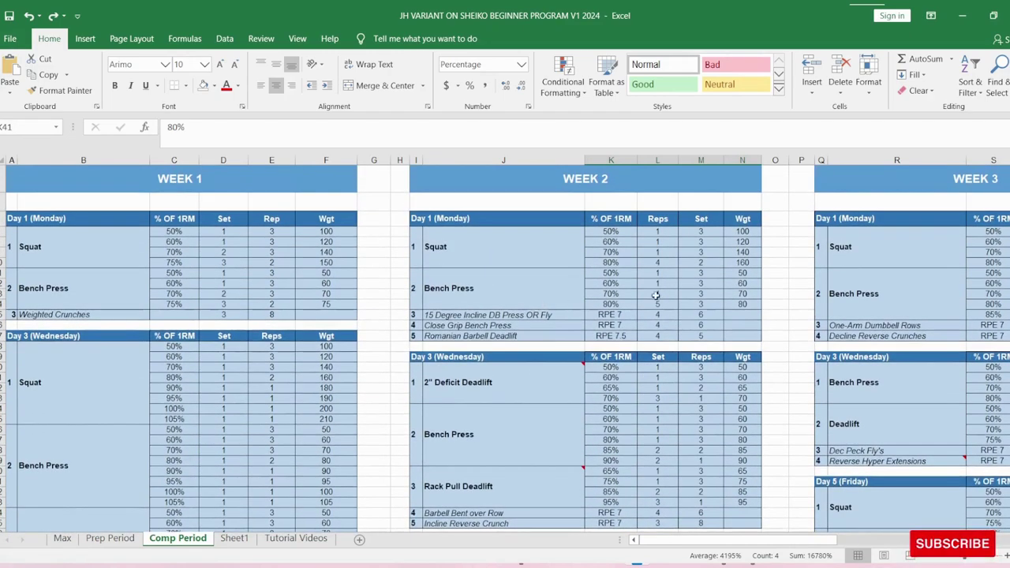
pyautogui.scroll(-6, 524, 295)
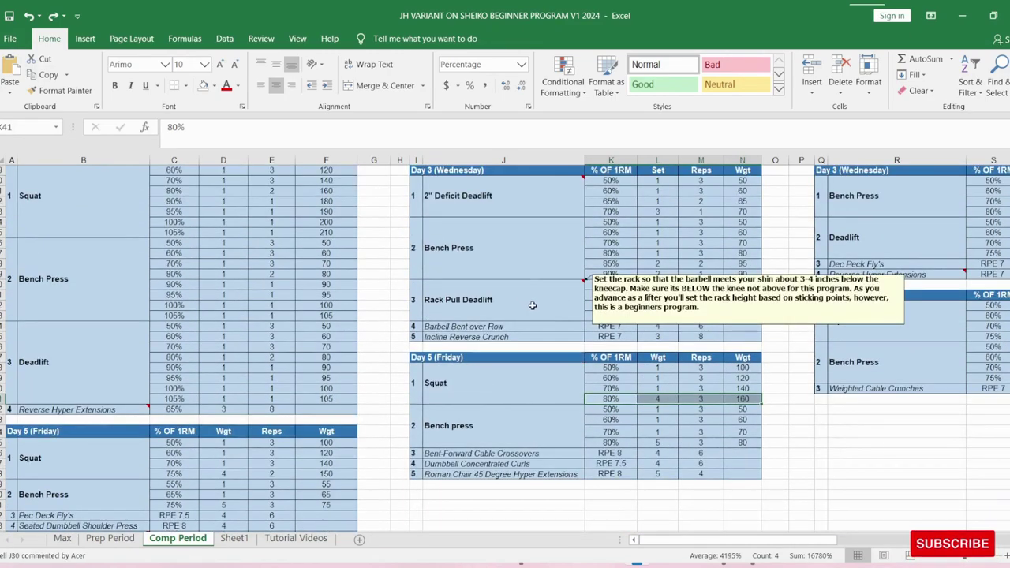
pyautogui.scroll(-4, 514, 304)
pyautogui.click(623, 451)
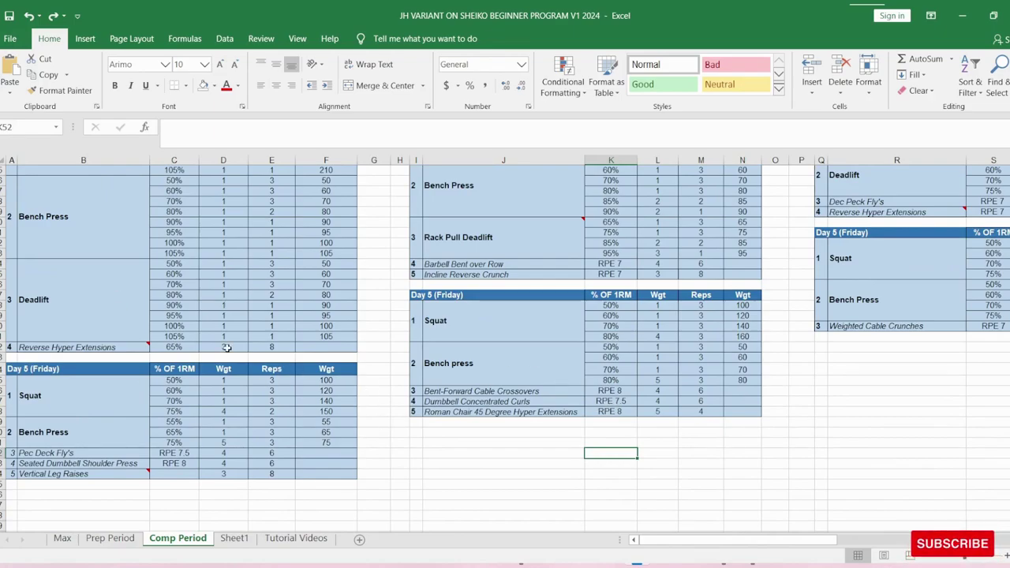
# - Compare the Day 3 and Day 5 workloads of Week 1 and Week 2 in the Comp Period
pyautogui.scroll(2, 227, 347)
pyautogui.scroll(2, 227, 347)
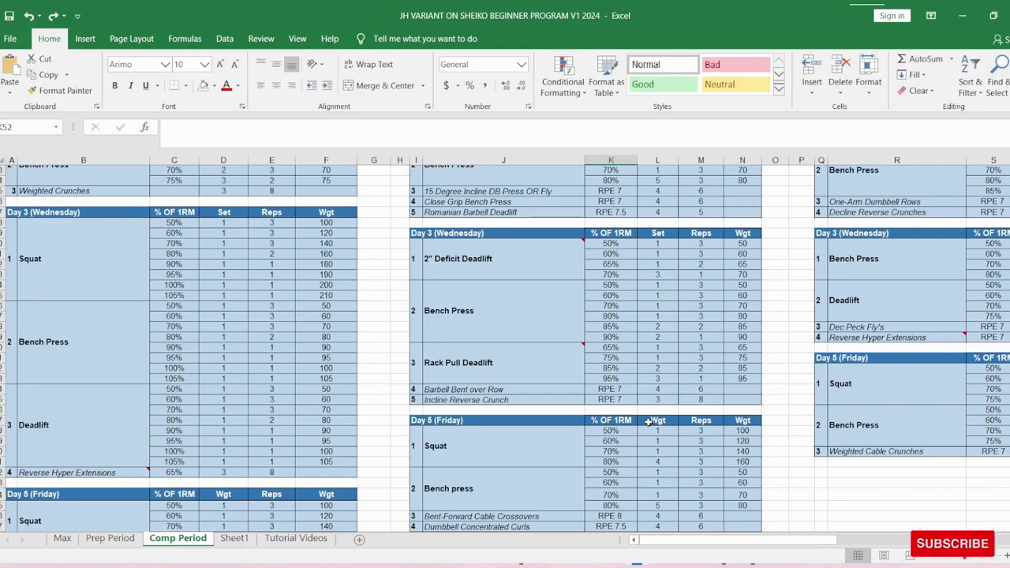
pyautogui.scroll(-1, 649, 421)
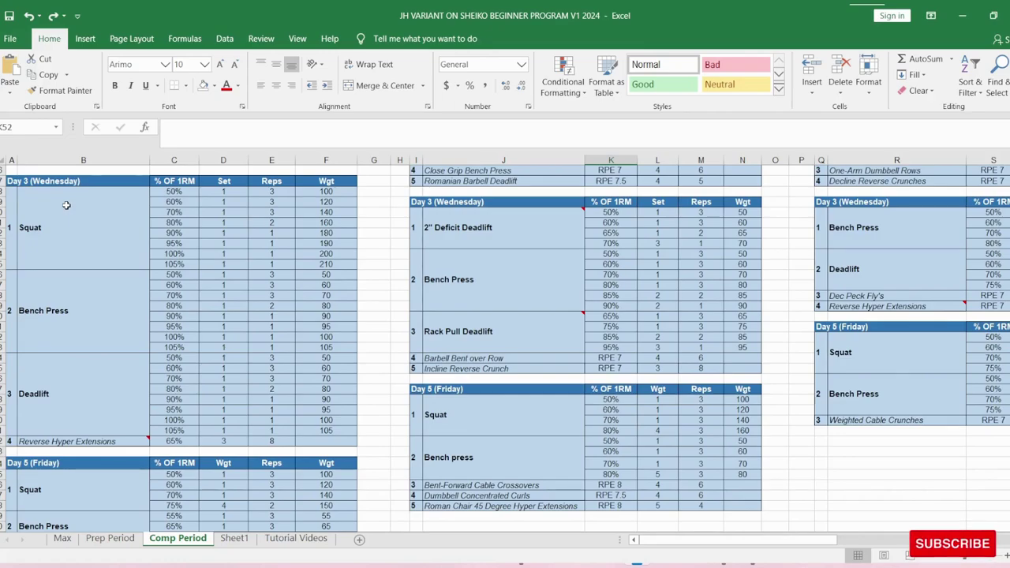
pyautogui.scroll(-2, 92, 298)
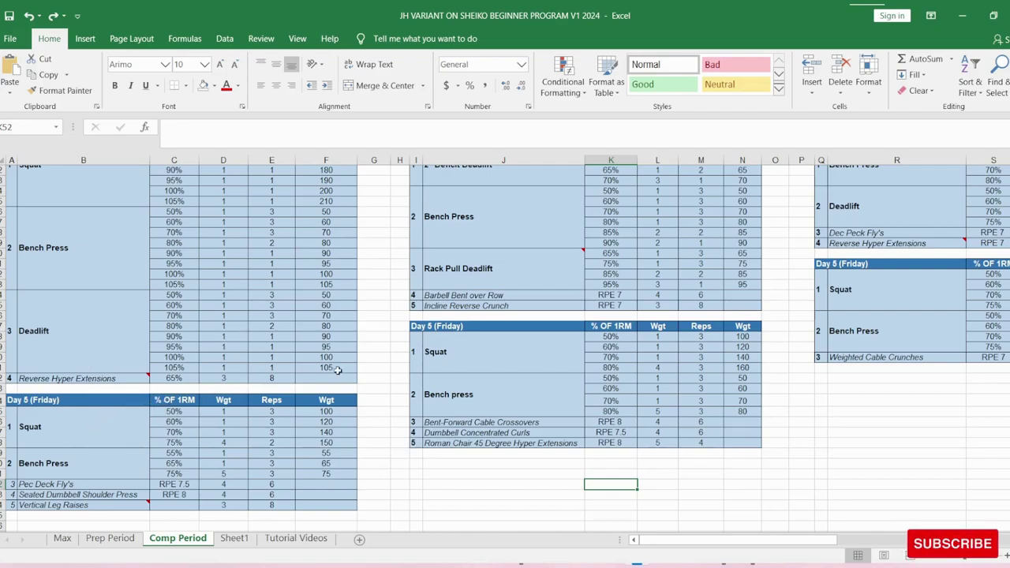
pyautogui.scroll(3, 377, 342)
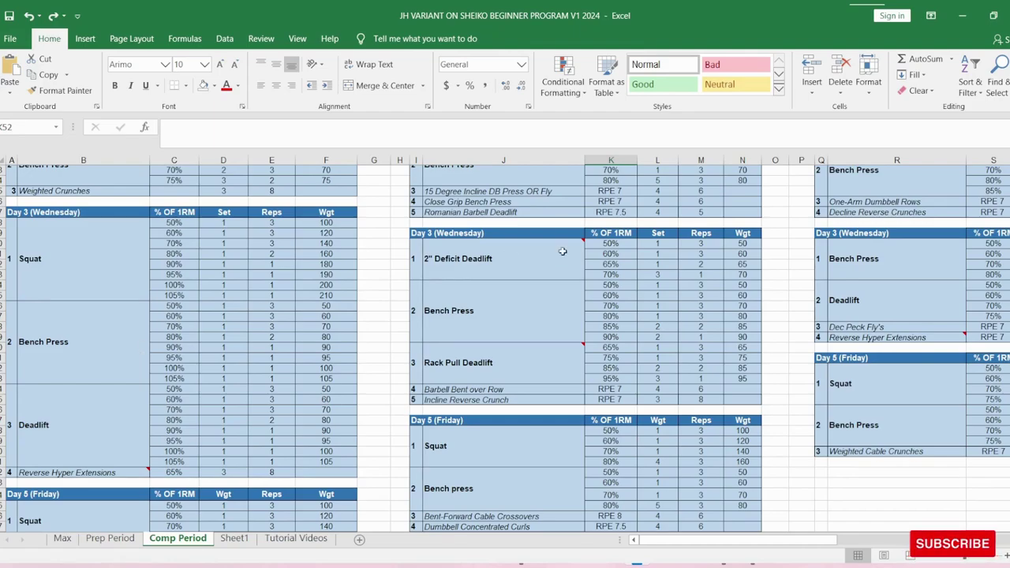
pyautogui.scroll(5, 551, 251)
pyautogui.scroll(-4, 809, 331)
pyautogui.scroll(-3, 805, 333)
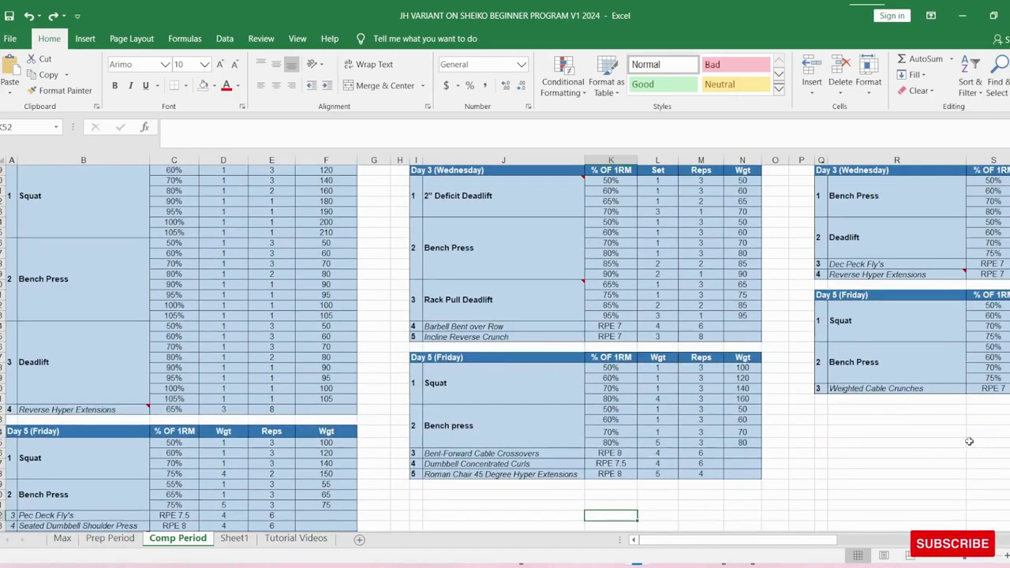
# - Examine the Bent-Forward Cable Crossovers and Dumbbell Concentrated Curls in Week 2 Day 5
pyautogui.click(486, 455)
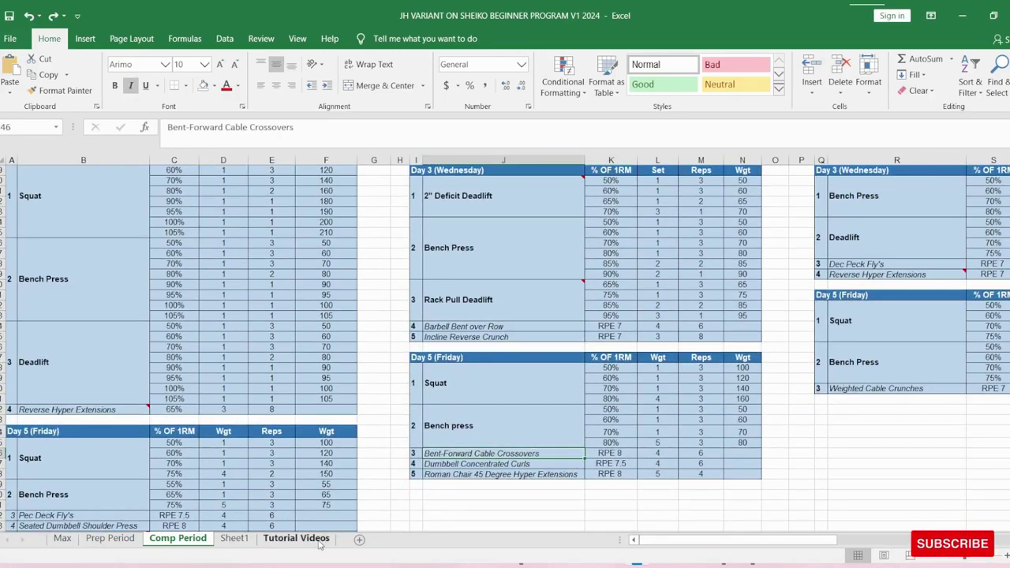
pyautogui.click(506, 466)
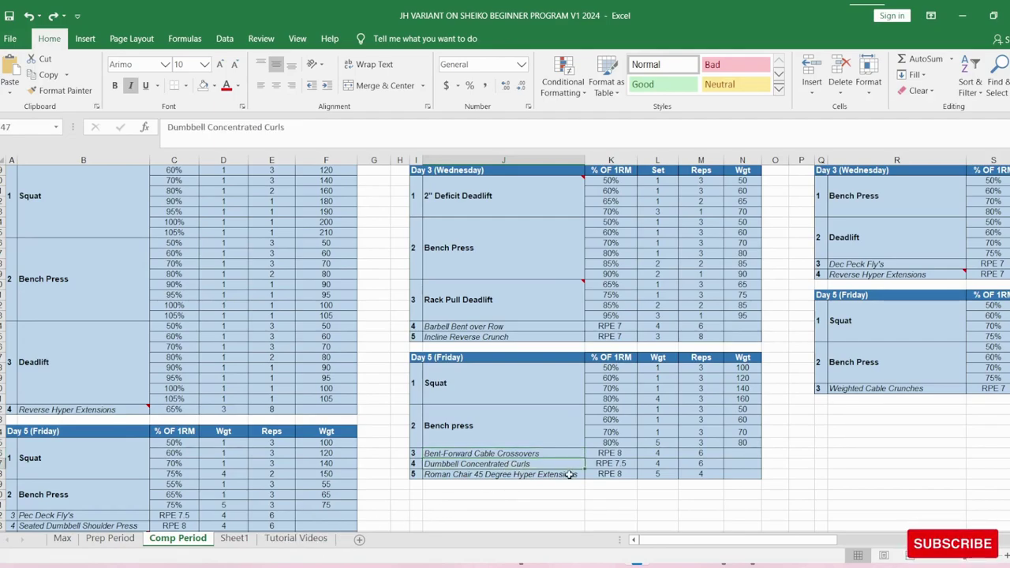
pyautogui.click(526, 493)
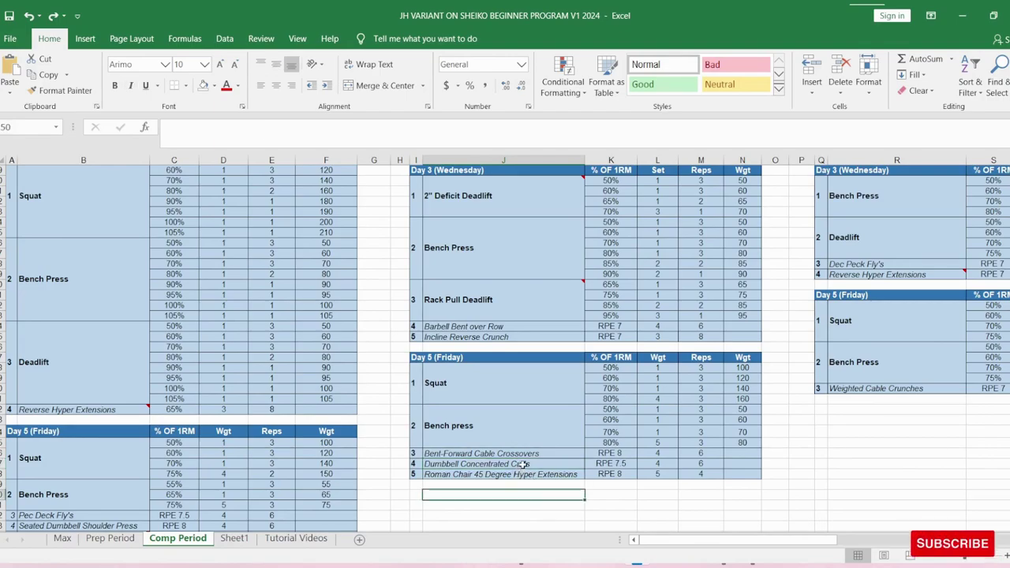
pyautogui.click(522, 465)
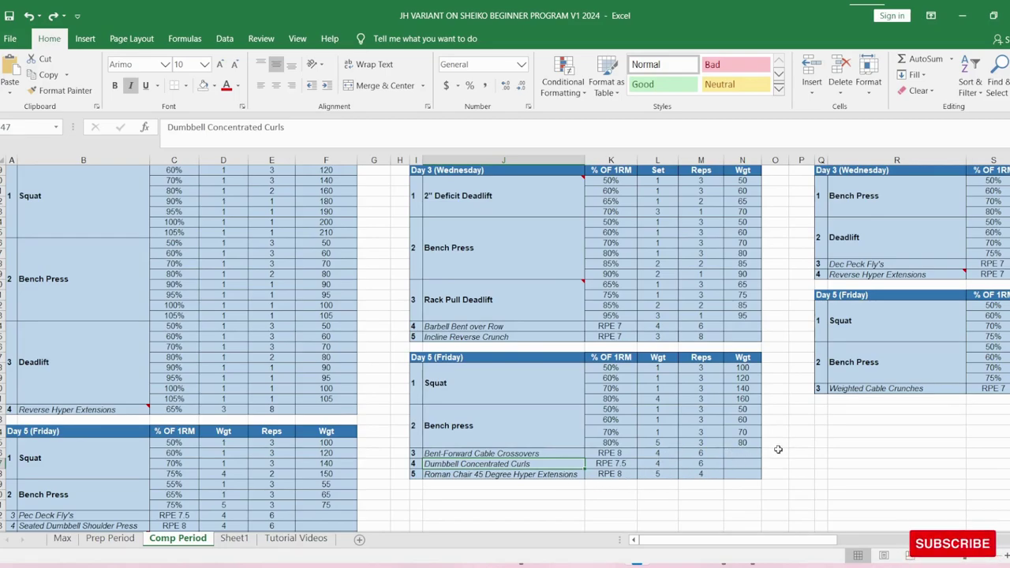
# - Examine the Squat, Bench Press and accessory exercises in Week 3 Day 1 of the Comp Period
pyautogui.scroll(3, 784, 443)
pyautogui.scroll(3, 784, 443)
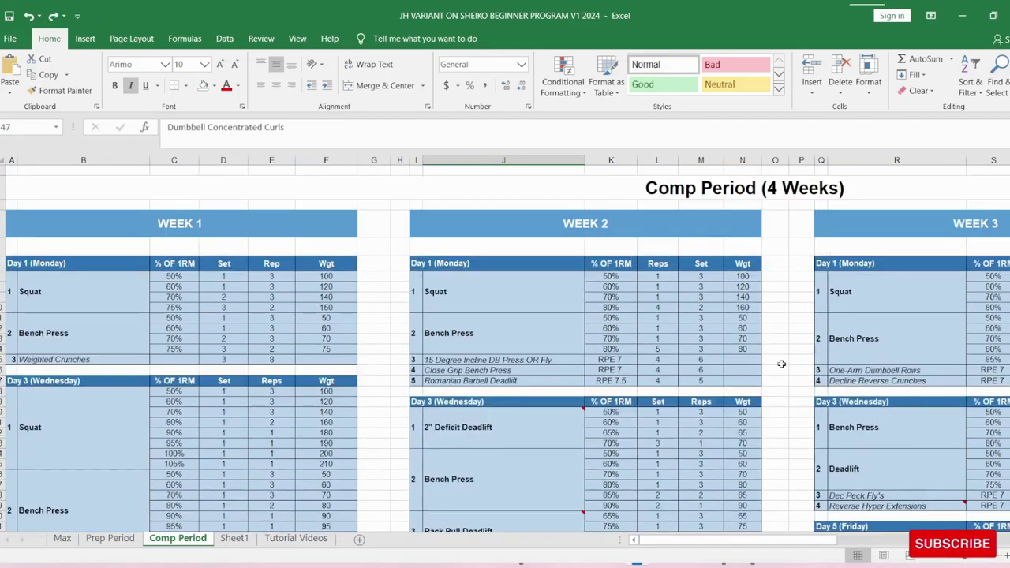
pyautogui.click(810, 235)
pyautogui.moveTo(811, 234); pyautogui.dragTo(435, 305)
pyautogui.scroll(-3, 194, 350)
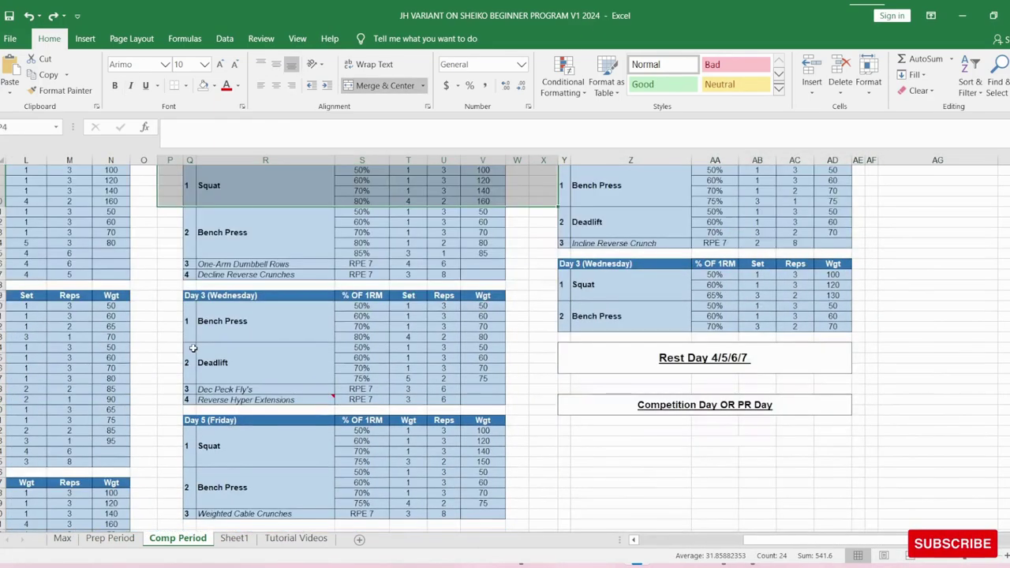
pyautogui.click(142, 387)
pyautogui.scroll(3, 142, 387)
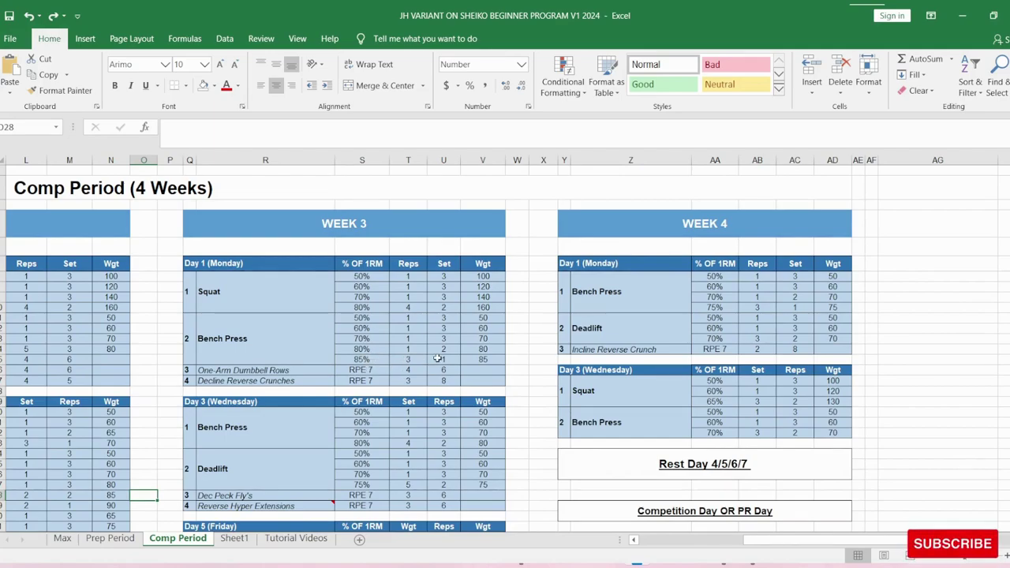
pyautogui.scroll(-1, 339, 352)
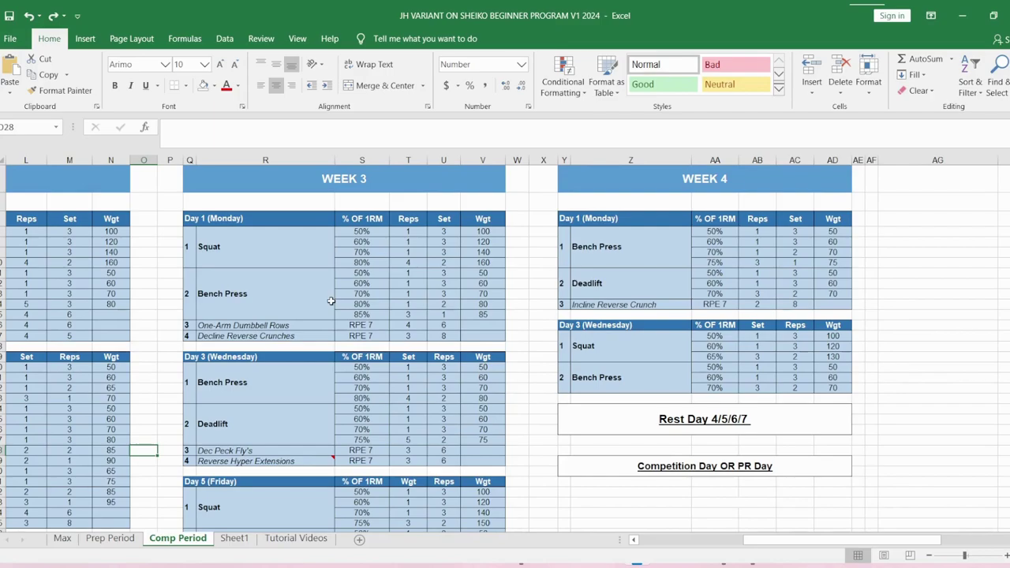
# - Examine the 75% Deadlift row and the accessory exercises in Week 3 Day 3
pyautogui.scroll(-2, 345, 348)
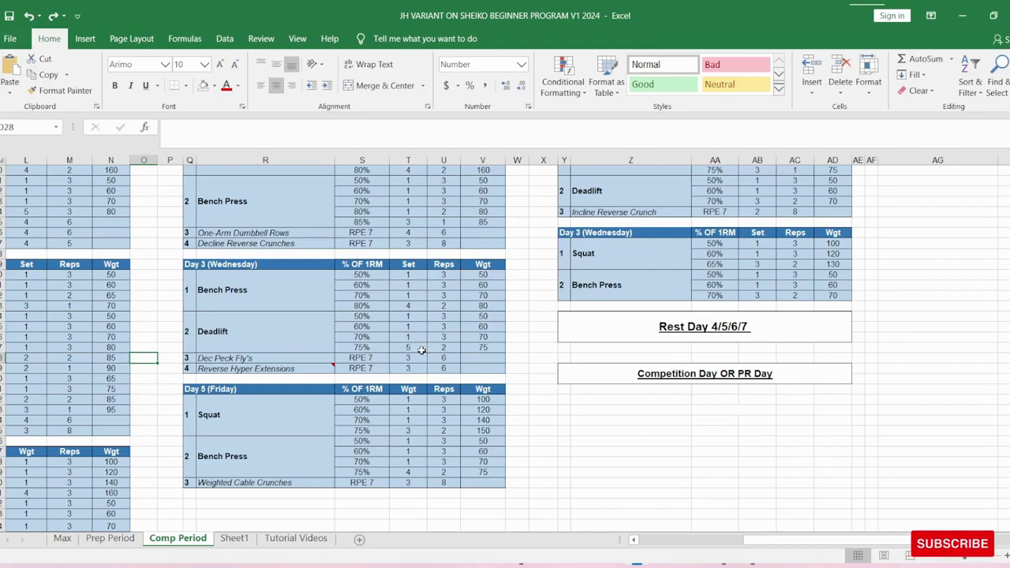
pyautogui.click(446, 346)
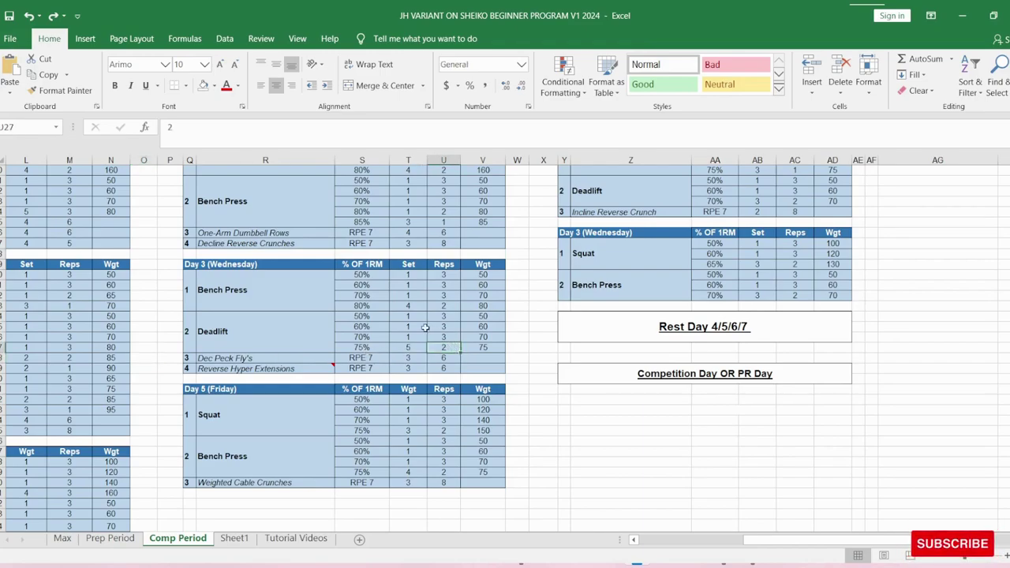
pyautogui.scroll(-2, 294, 355)
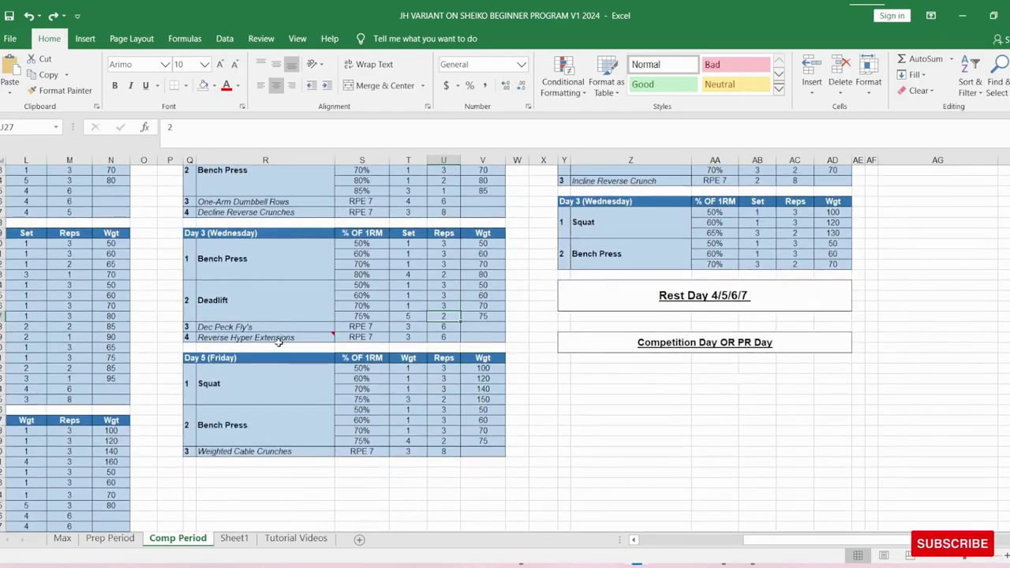
pyautogui.moveTo(286, 306)
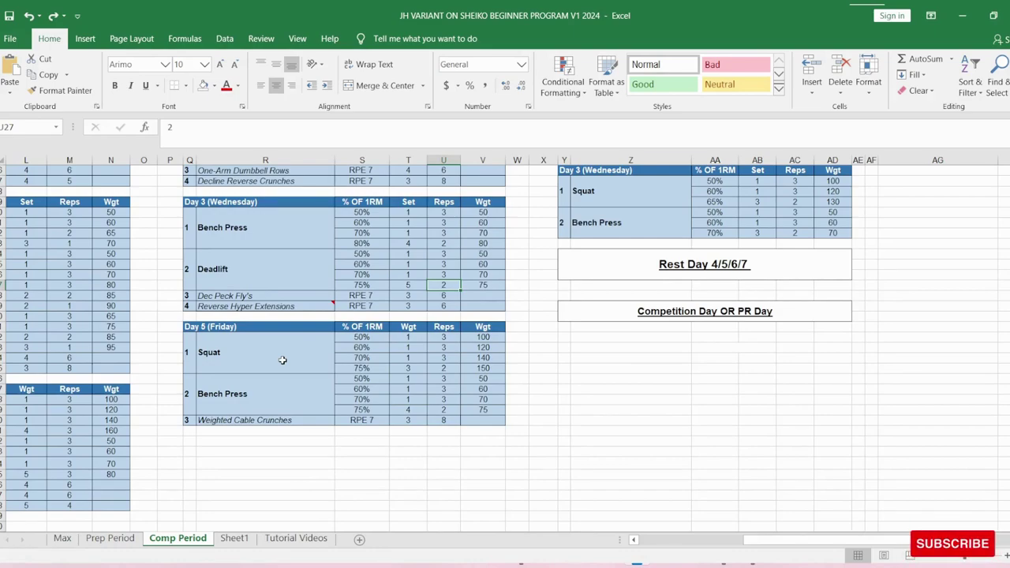
# - Examine the 75% Bench Press row and the Weighted Cable Crunches in Week 3 Day 5
pyautogui.scroll(-1, 280, 363)
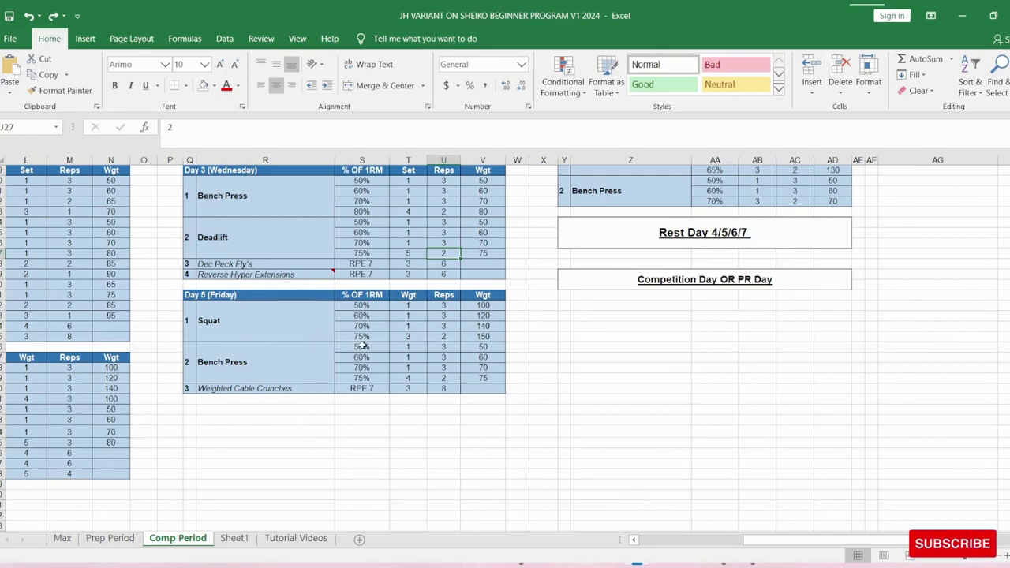
pyautogui.click(408, 378)
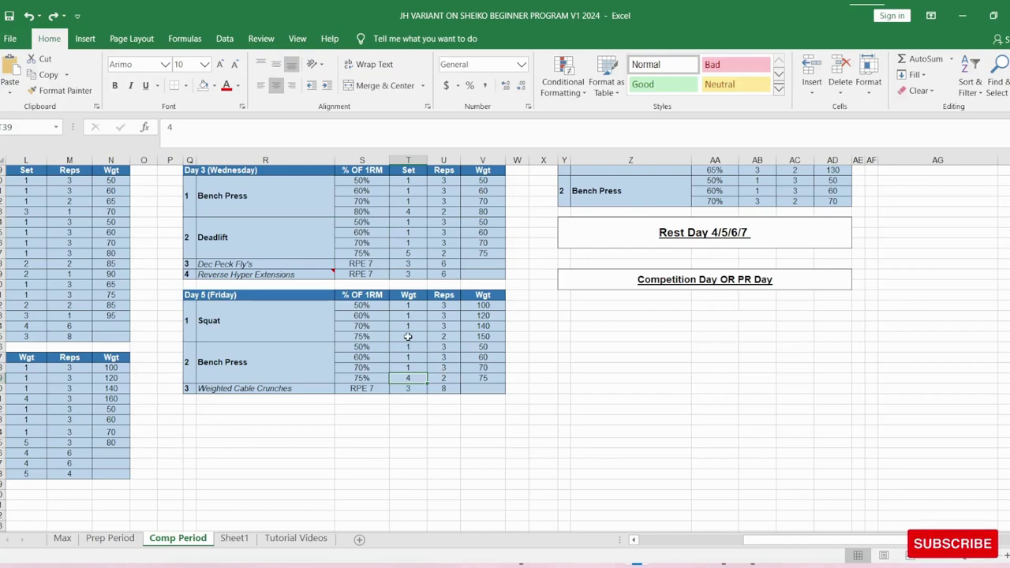
pyautogui.click(280, 409)
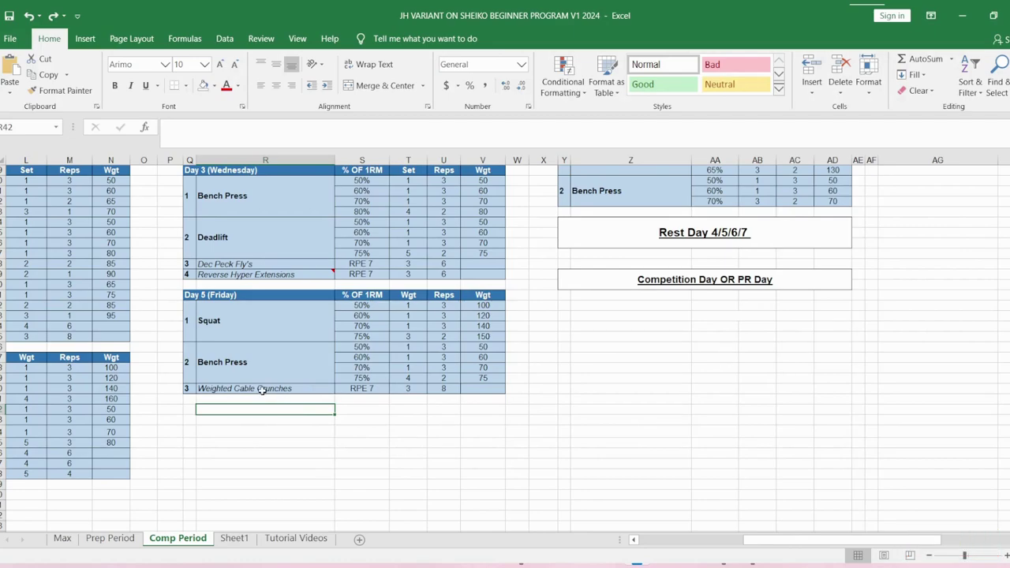
pyautogui.click(263, 390)
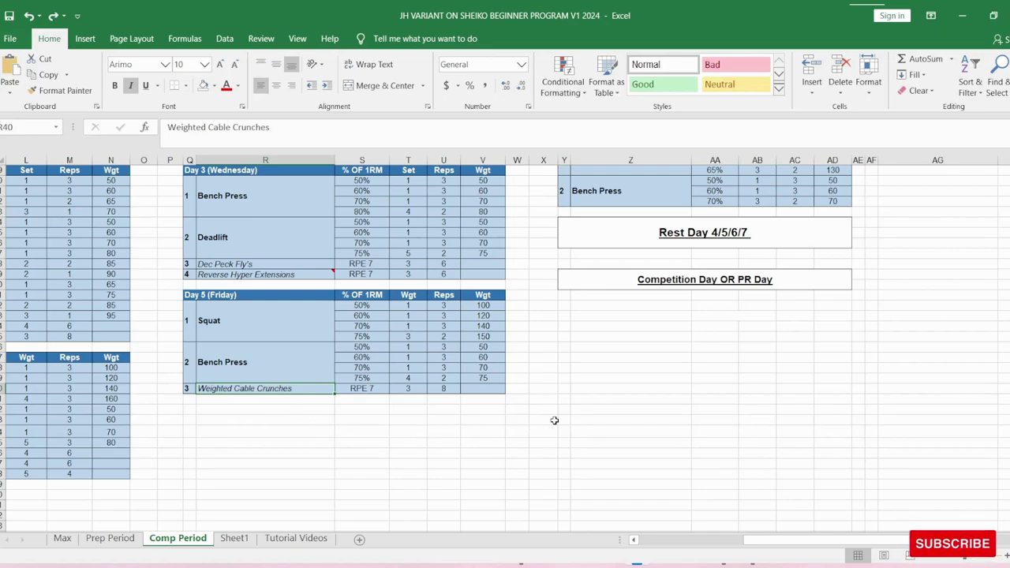
# - Examine the Week 4 training days, the Rest Day 4/5/6/7 block and the Competition Day OR PR Day entry
pyautogui.scroll(8, 555, 421)
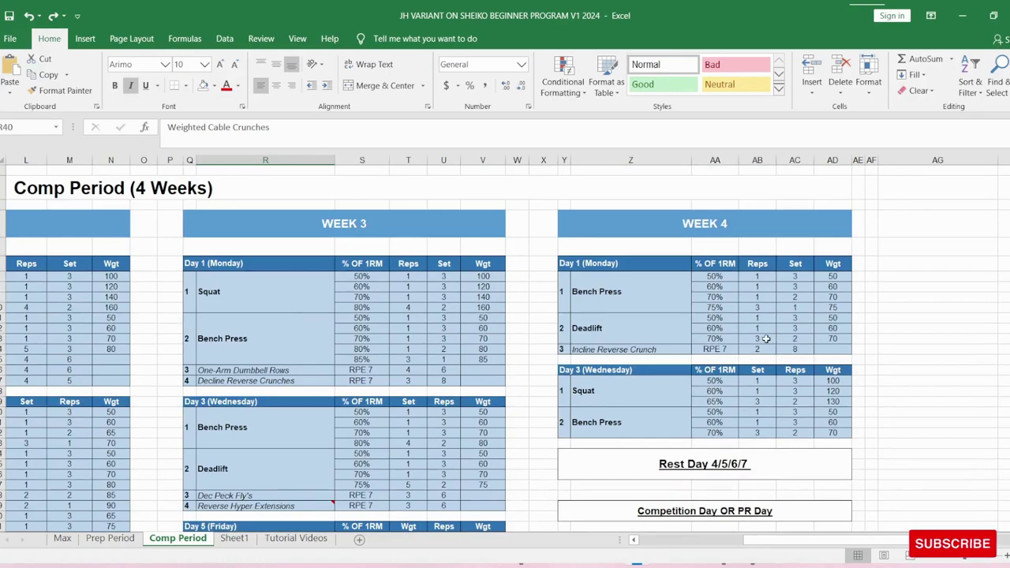
pyautogui.click(911, 327)
pyautogui.keyDown('shift'); pyautogui.click(450, 276); pyautogui.keyUp('shift')
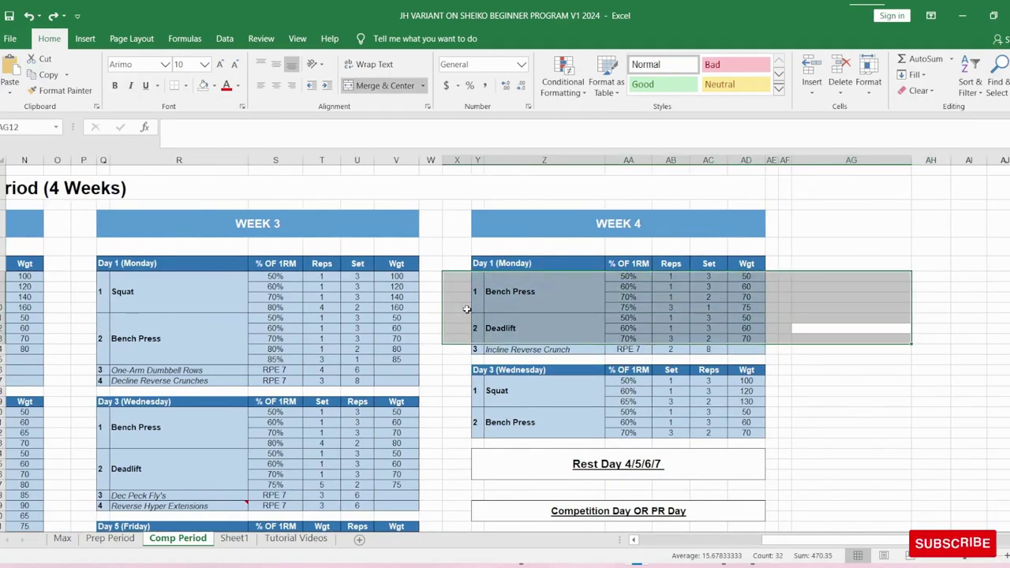
pyautogui.click(846, 248)
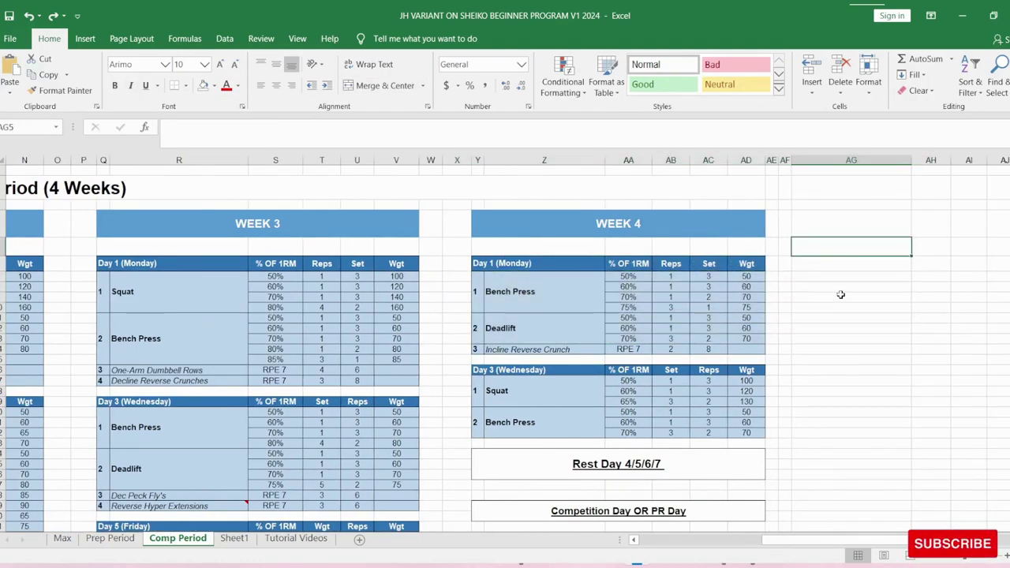
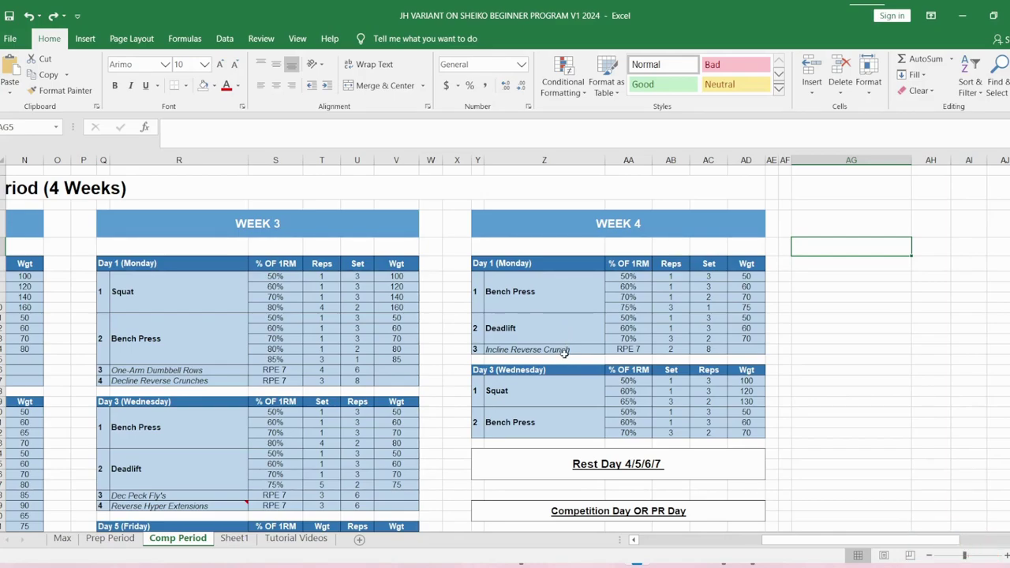
pyautogui.scroll(-2, 570, 360)
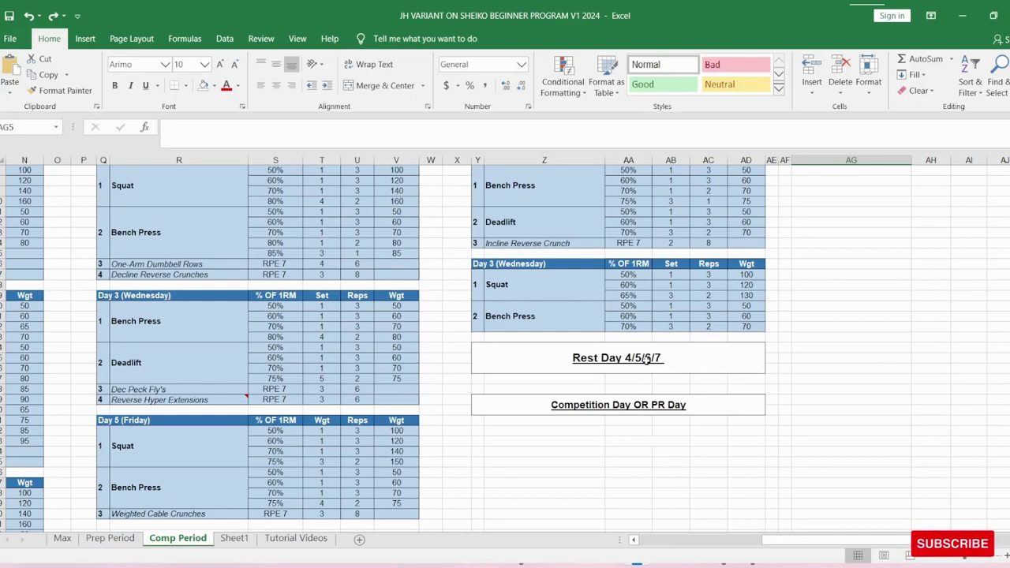
pyautogui.click(714, 408)
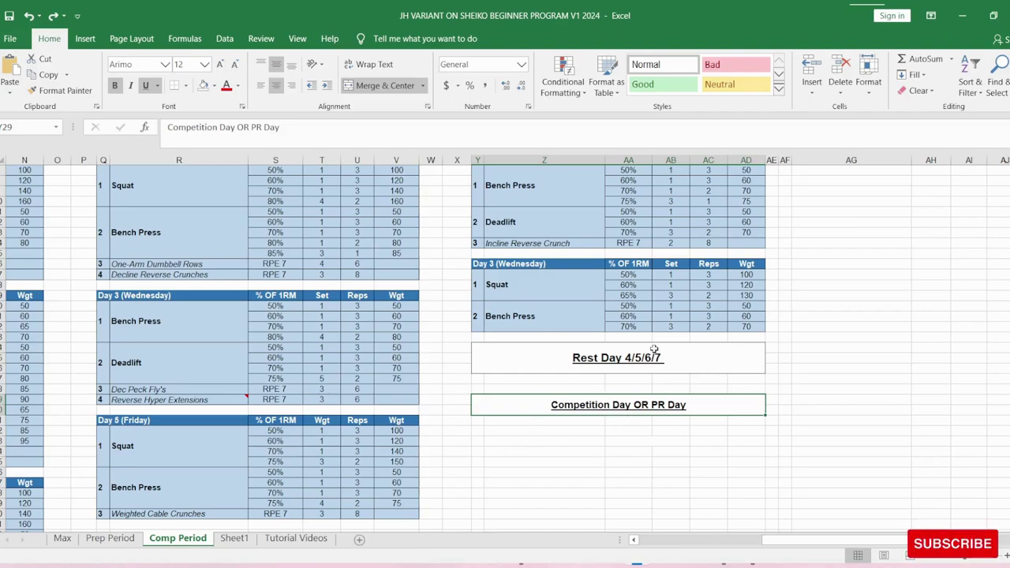
# - Return to the start of the Comp Period sheet at Week 1
pyautogui.scroll(3, 584, 373)
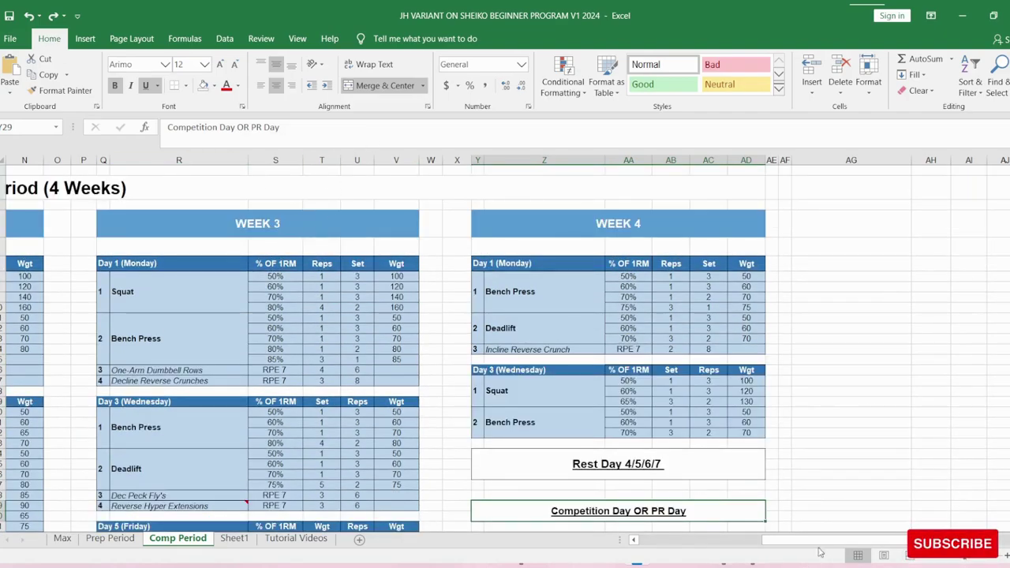
pyautogui.moveTo(770, 543); pyautogui.dragTo(517, 535)
pyautogui.moveTo(471, 426)
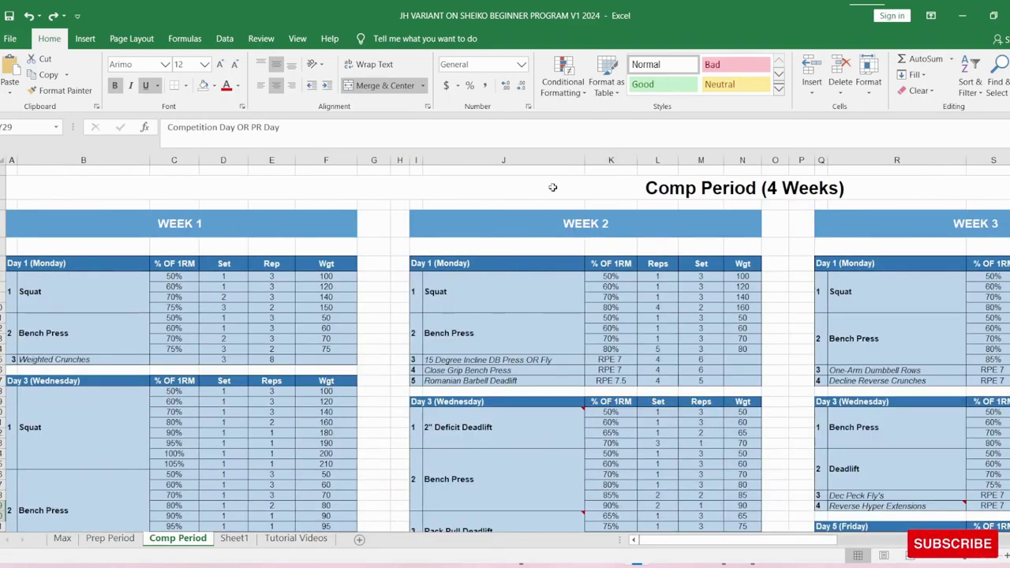